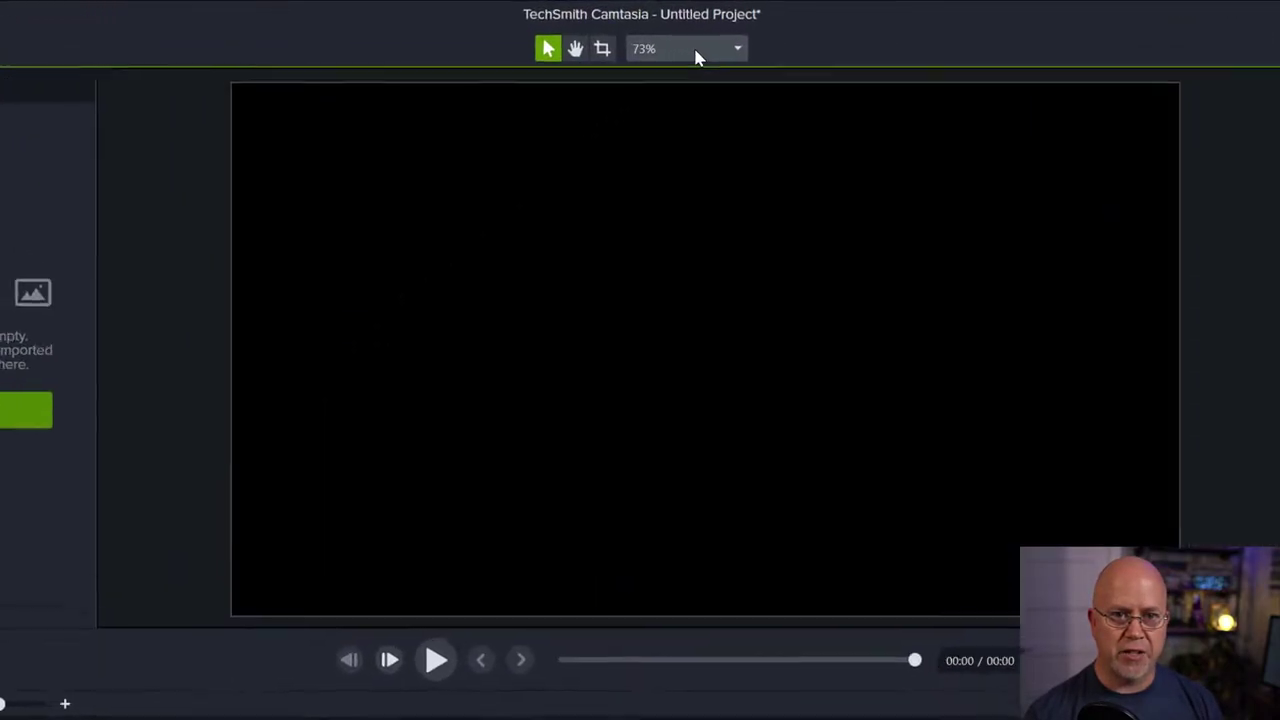
Keep the project canvas at 1080p HD (1920x1080), set the frame rate to 60 fps and apply.
{"action": "left_click", "coordinate": [677, 35]}
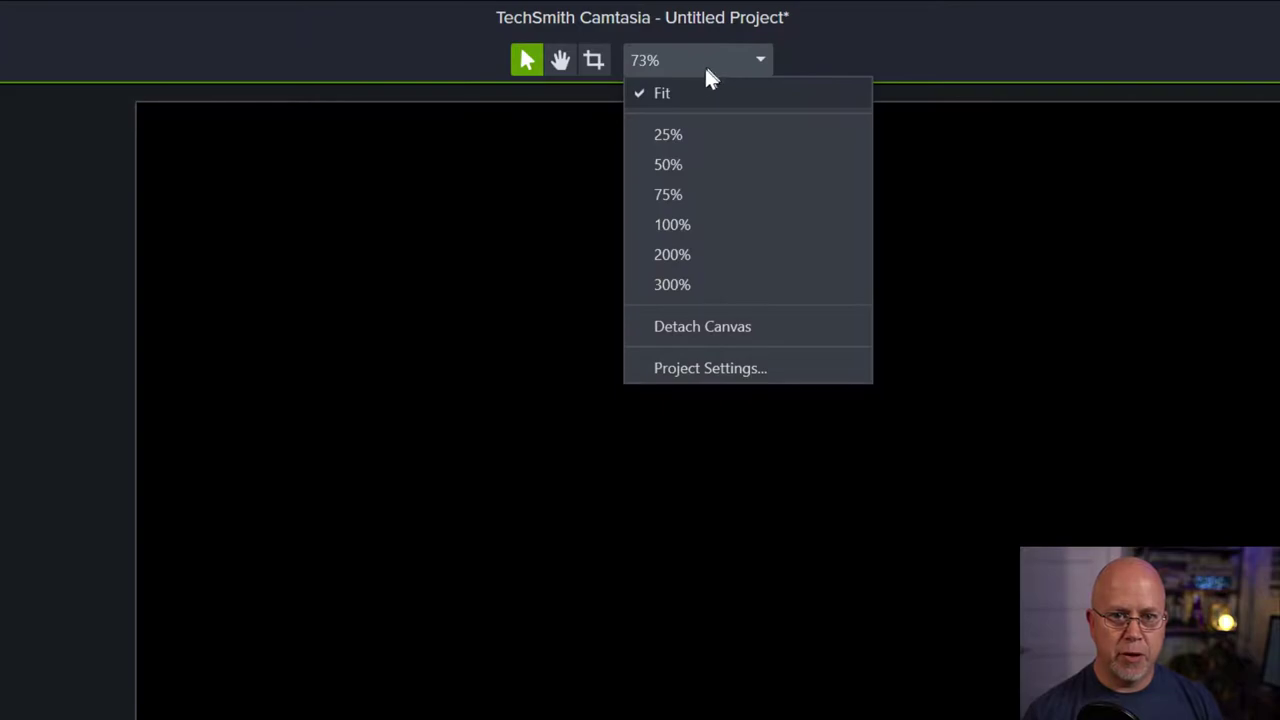
{"action": "left_click", "coordinate": [718, 368]}
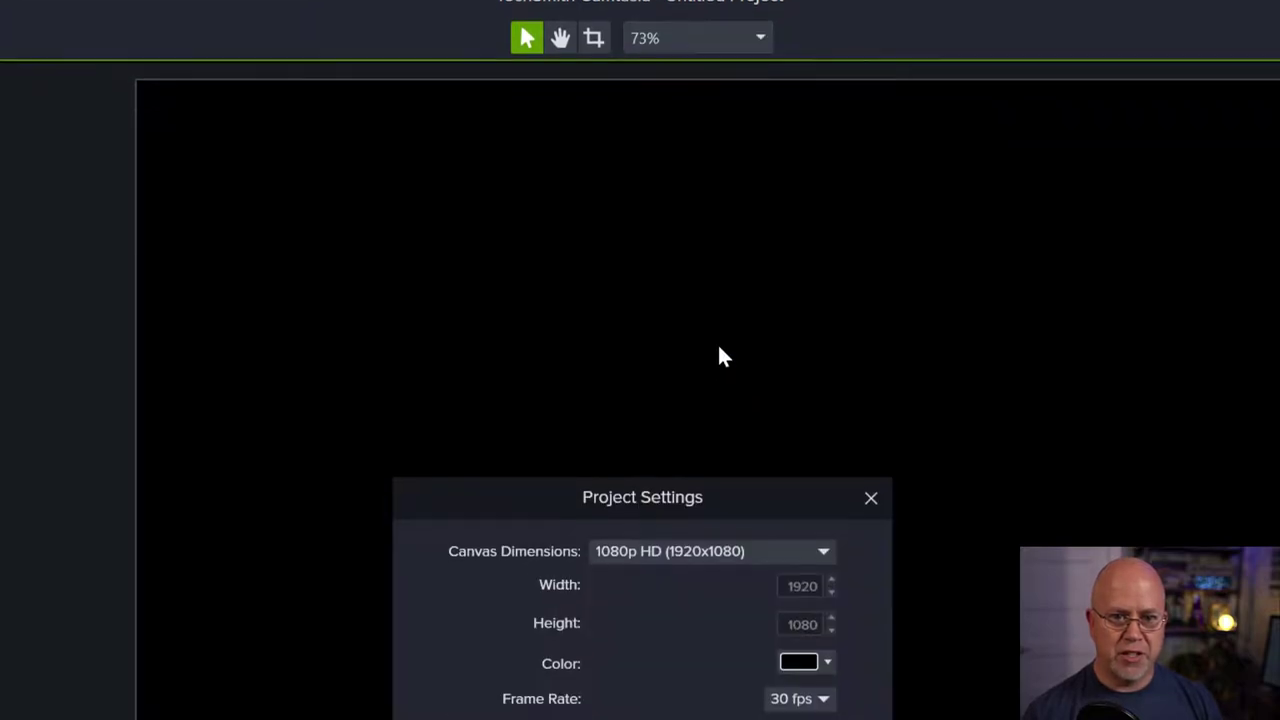
{"action": "left_click", "coordinate": [730, 551]}
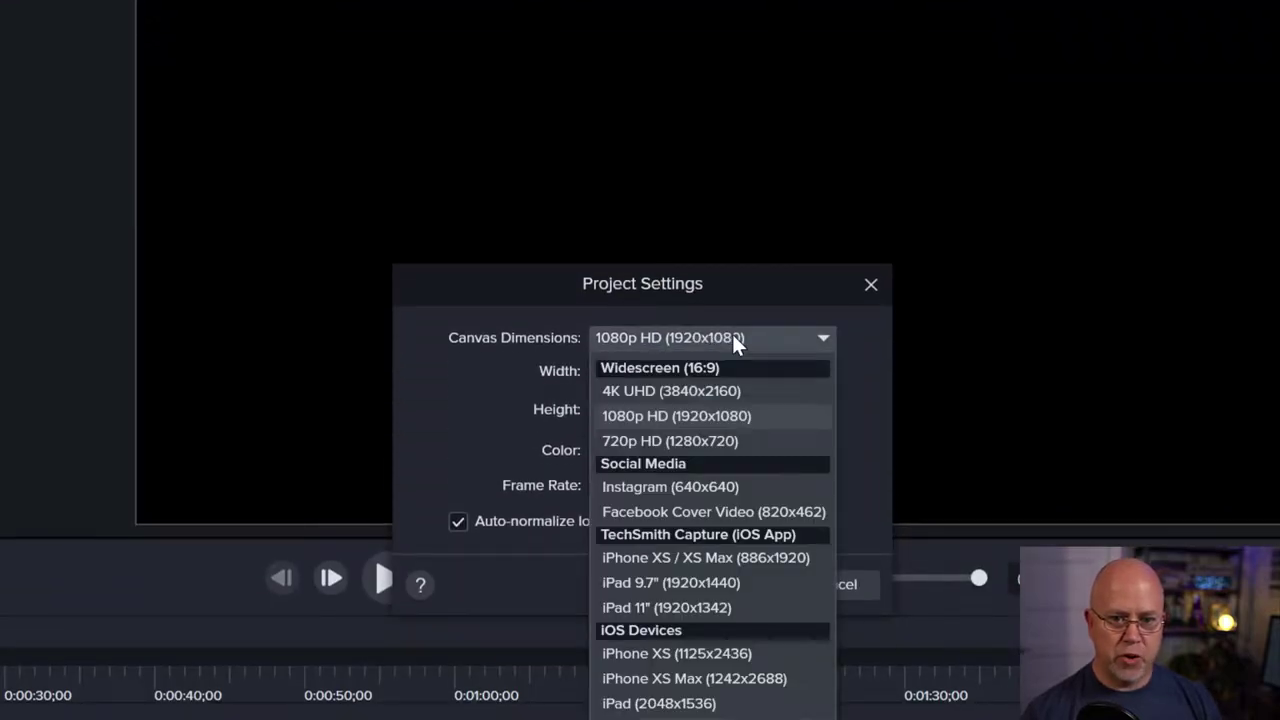
{"action": "left_click", "coordinate": [683, 417]}
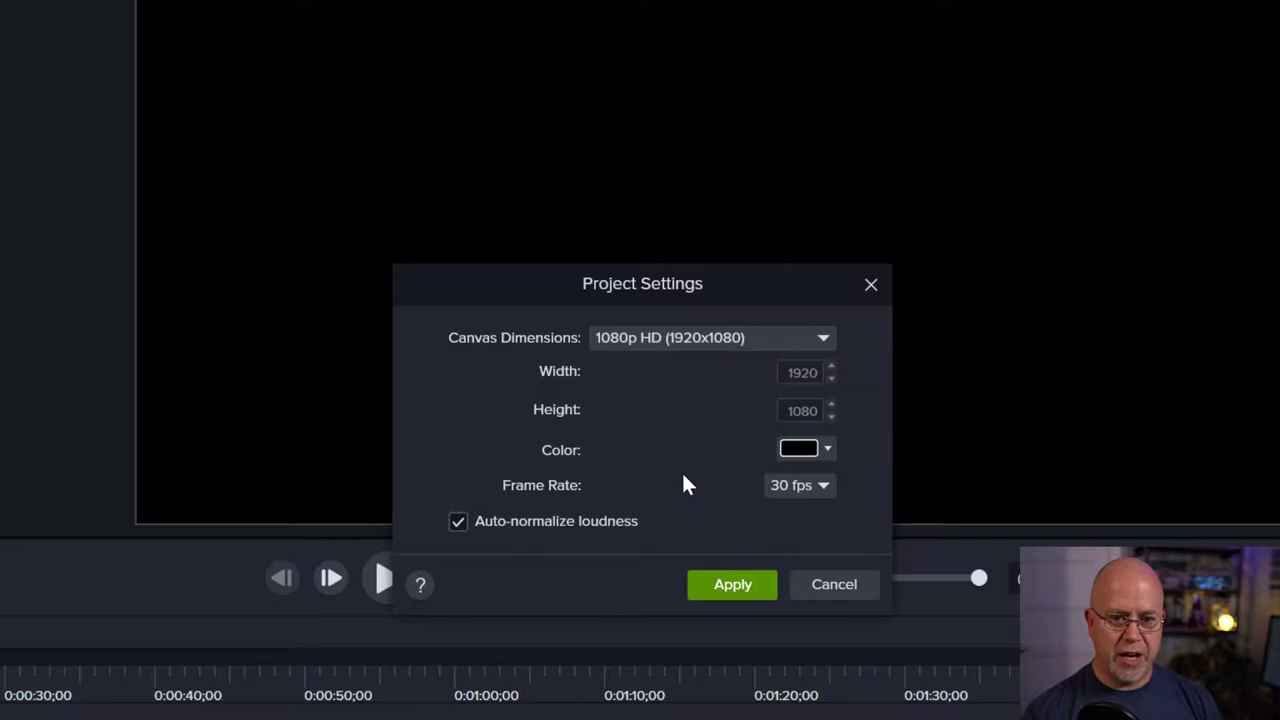
{"action": "left_click", "coordinate": [797, 485]}
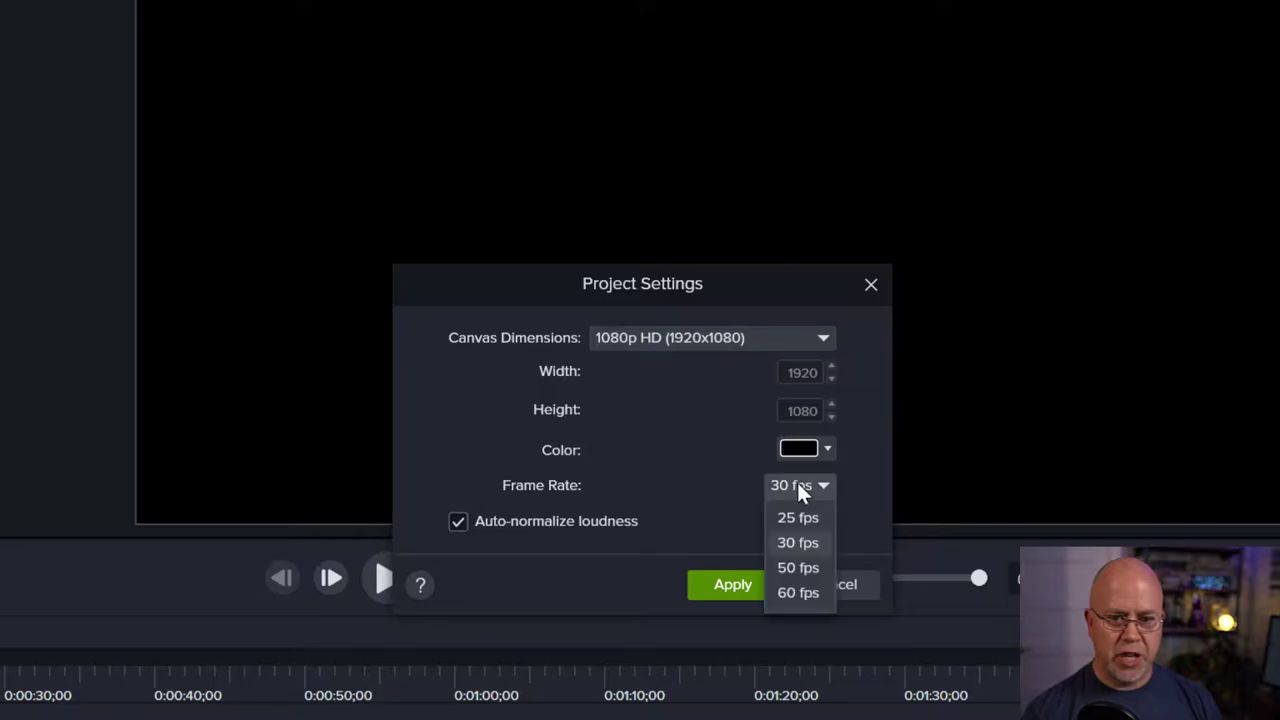
{"action": "left_click", "coordinate": [798, 592]}
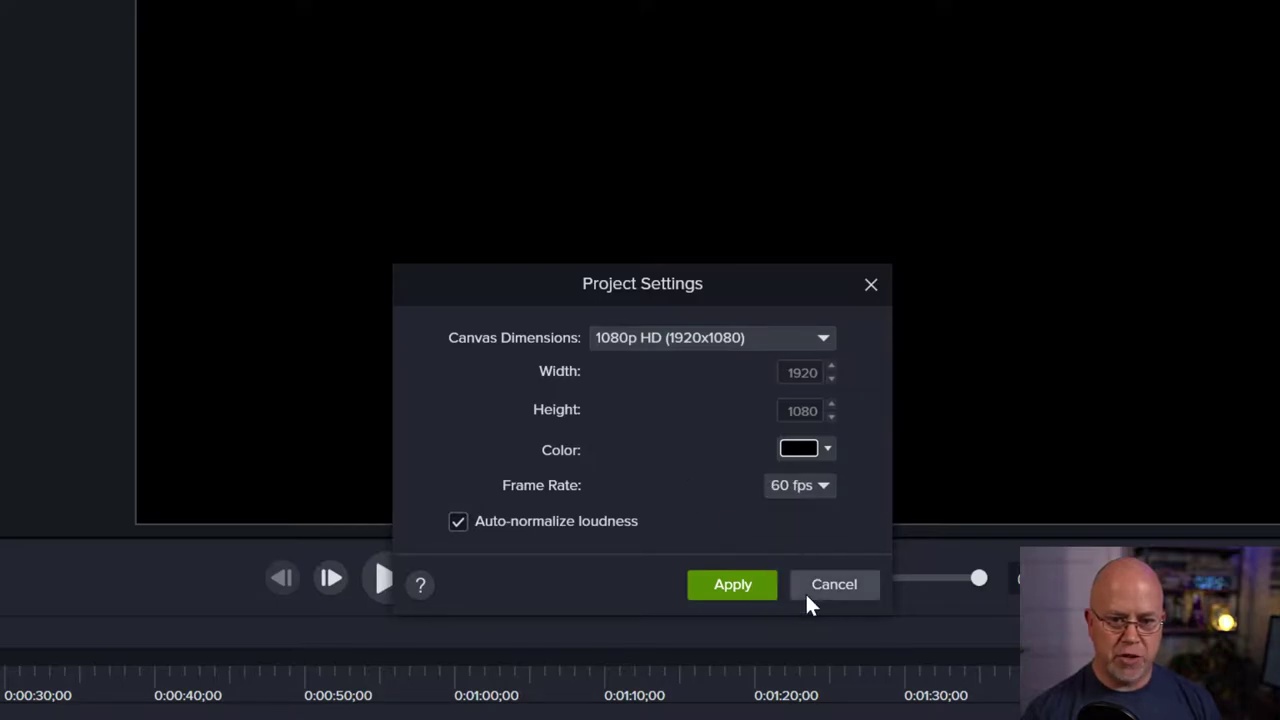
{"action": "left_click", "coordinate": [742, 586]}
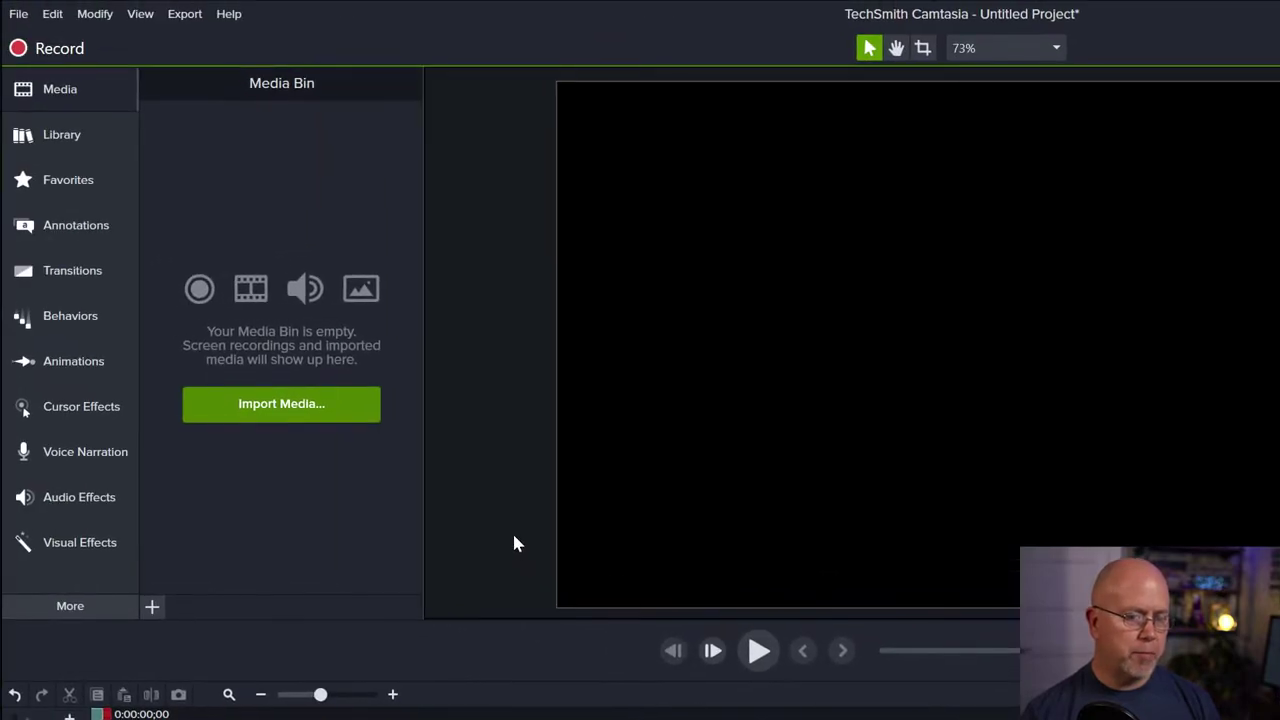
Import the pok-rie, oziel-gómez and mwabonje JPGs plus the audioblocks WAV into the Media Bin.
{"action": "left_click", "coordinate": [153, 610]}
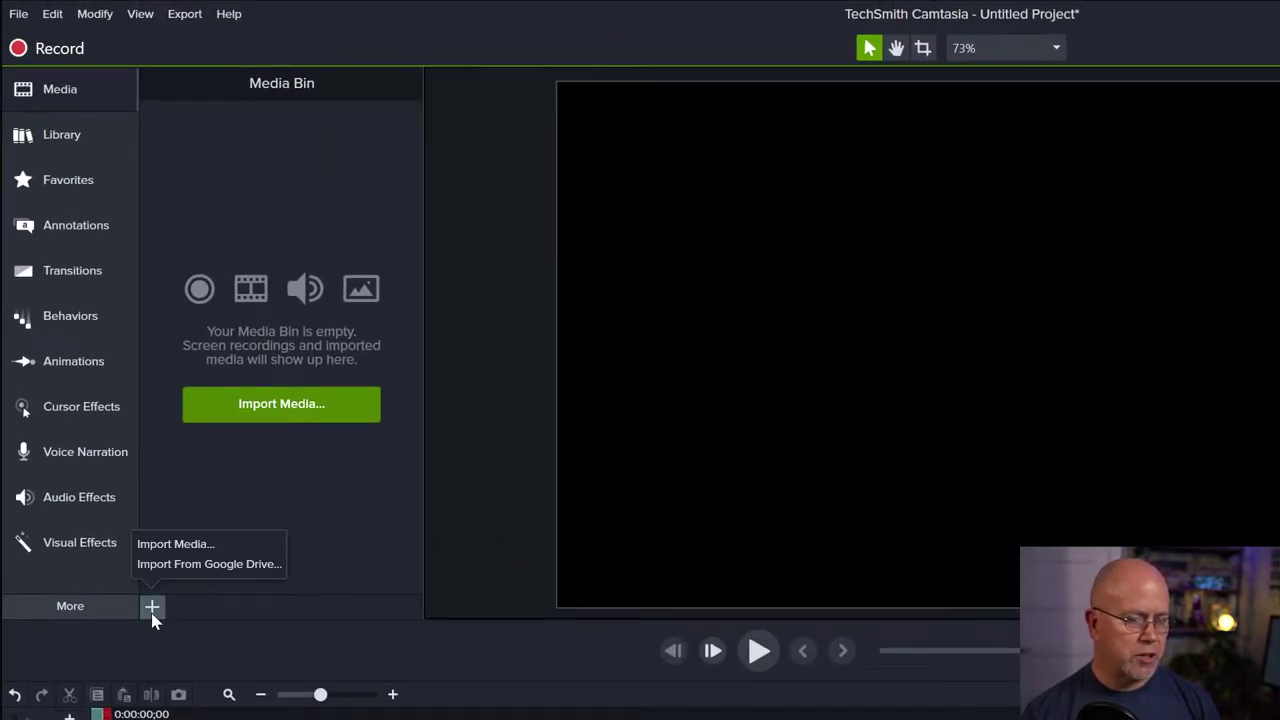
{"action": "left_click", "coordinate": [172, 546]}
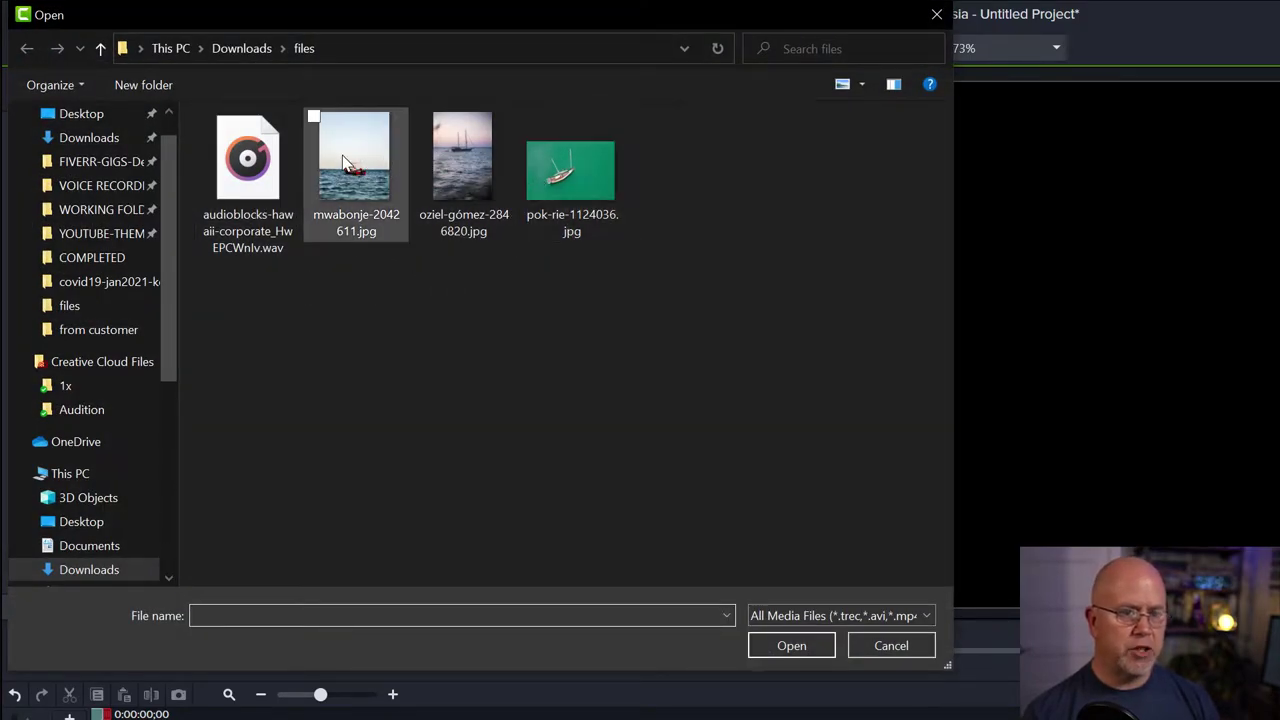
{"action": "left_click", "coordinate": [563, 197]}
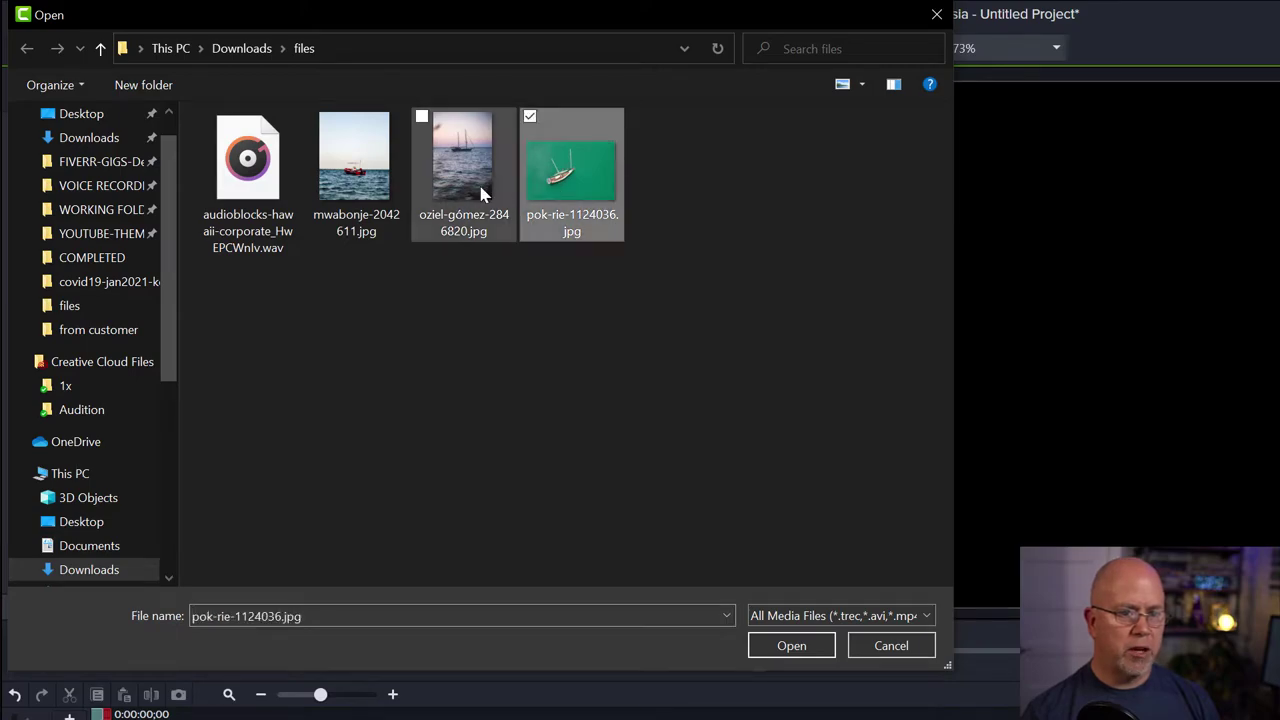
{"action": "left_click", "coordinate": [475, 190], "text": "ctrl"}
{"action": "left_click", "coordinate": [360, 178], "text": "ctrl"}
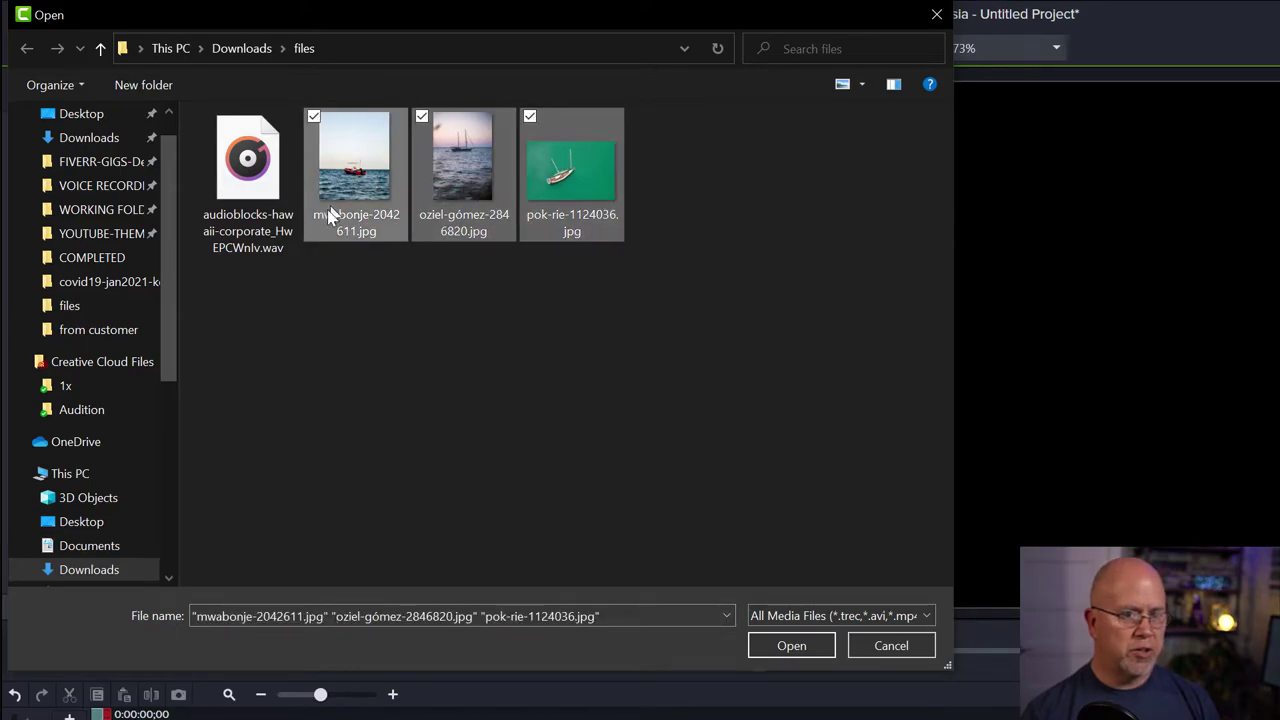
{"action": "left_click", "coordinate": [245, 170], "text": "ctrl"}
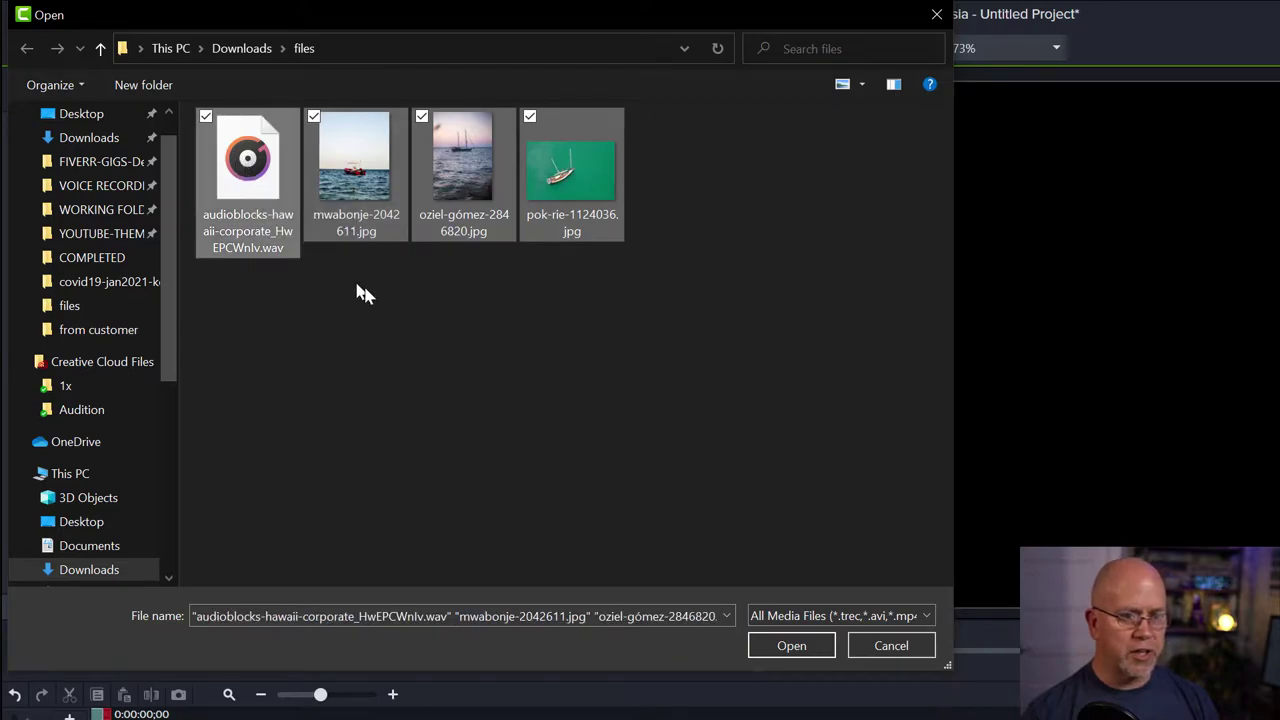
{"action": "left_click", "coordinate": [780, 645]}
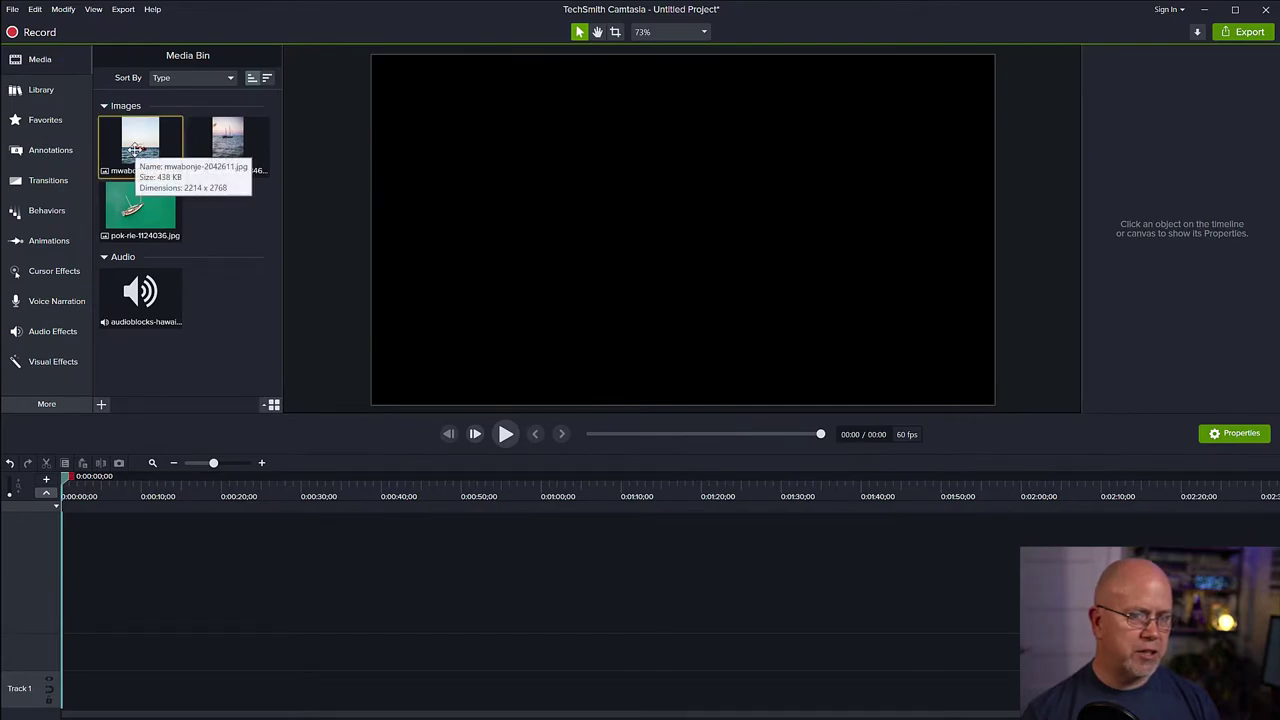
Place the three selected boat photos consecutively on Track 2 of the timeline.
{"action": "left_click", "coordinate": [228, 157], "text": "ctrl"}
{"action": "left_click", "coordinate": [152, 212], "text": "ctrl"}
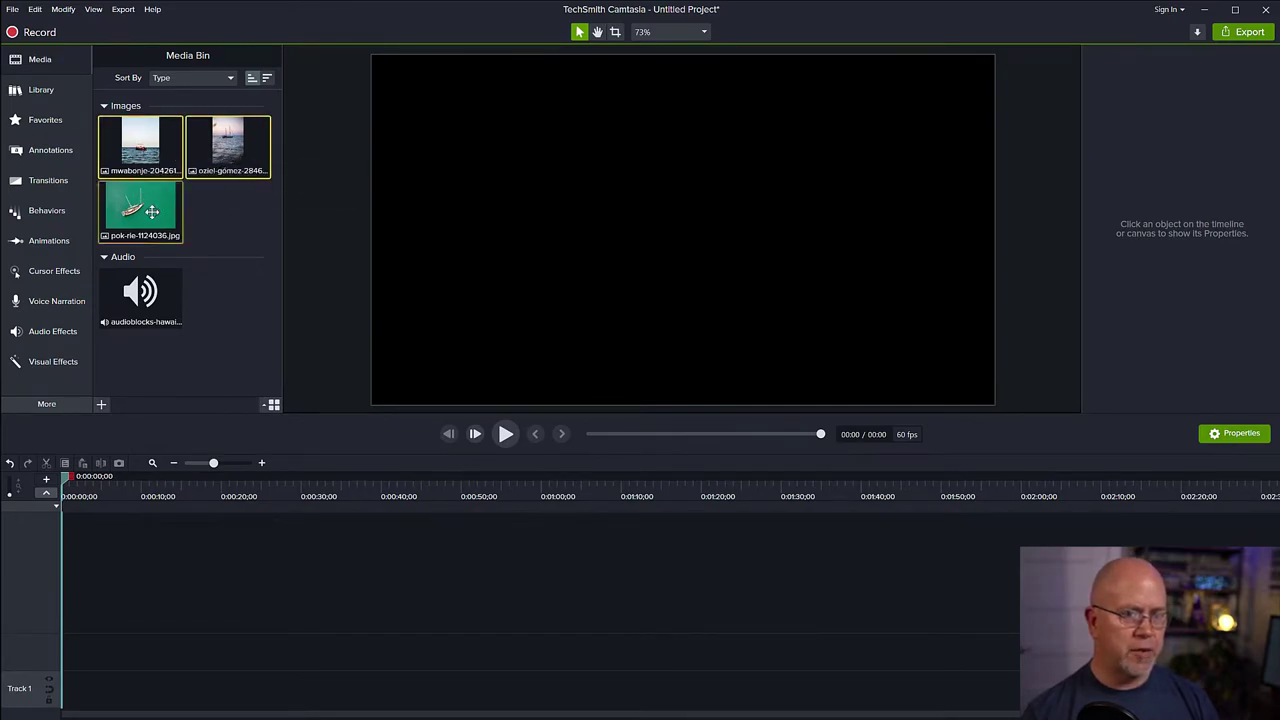
{"action": "left_click_drag", "start_coordinate": [158, 155], "coordinate": [120, 650]}
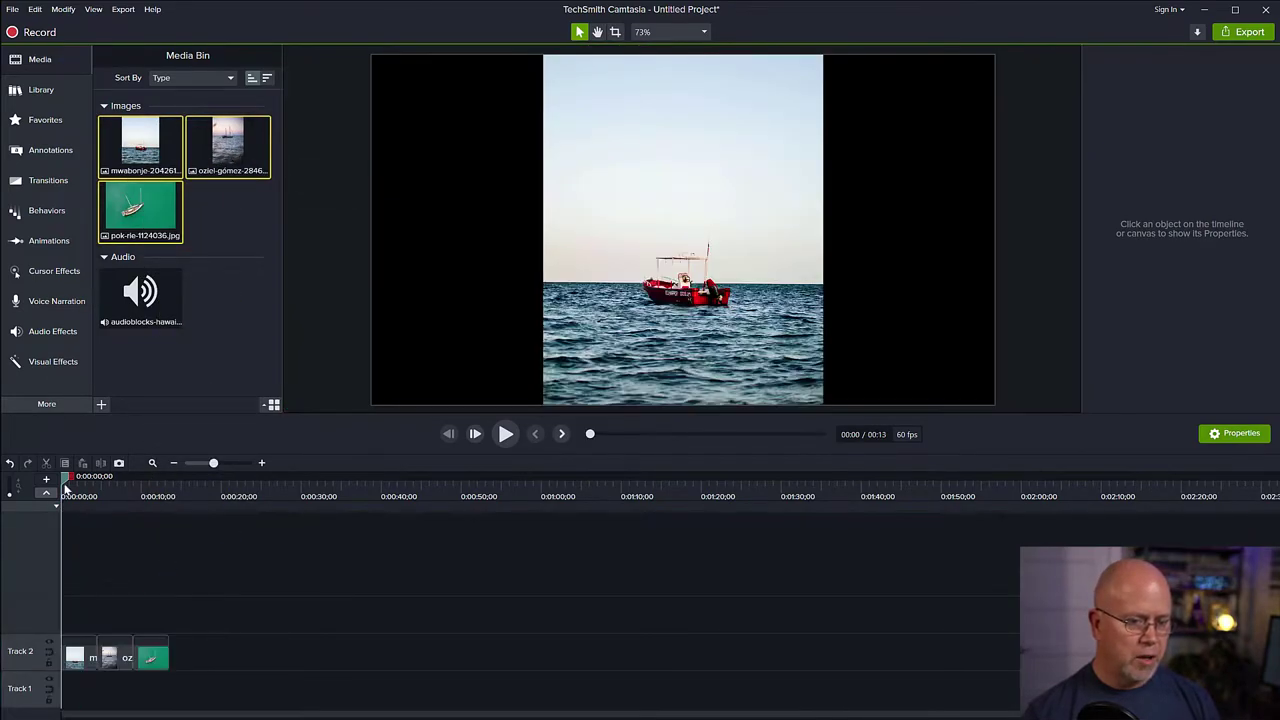
{"action": "left_click_drag", "start_coordinate": [64, 478], "coordinate": [89, 509]}
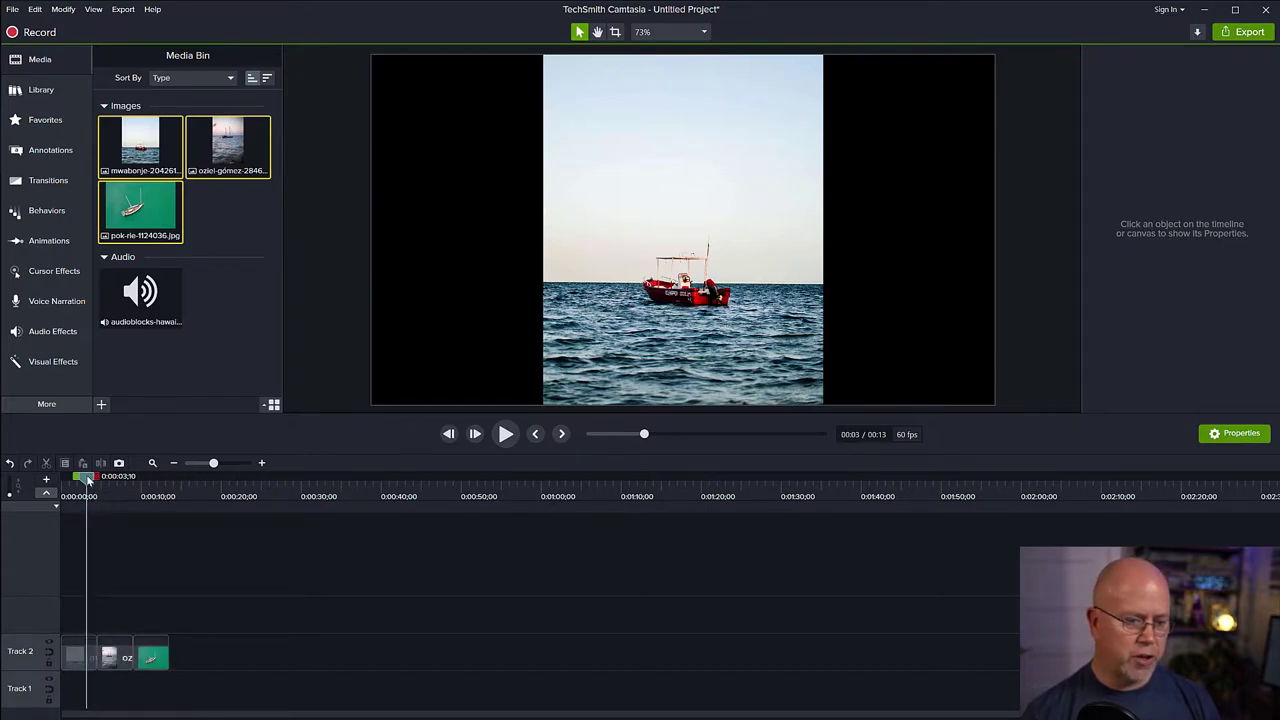
Stretch the red-boat photo to the canvas edges and reposition it vertically.
{"action": "left_click", "coordinate": [80, 662]}
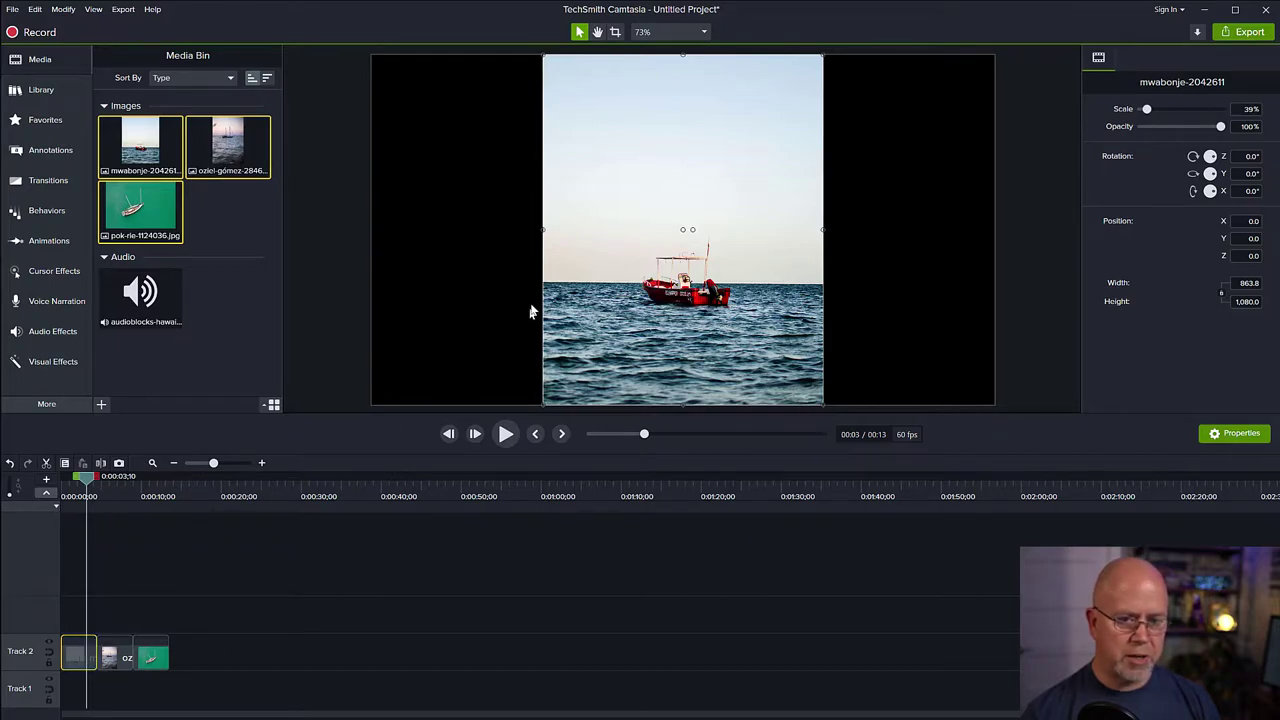
{"action": "left_click_drag", "start_coordinate": [543, 229], "coordinate": [372, 245]}
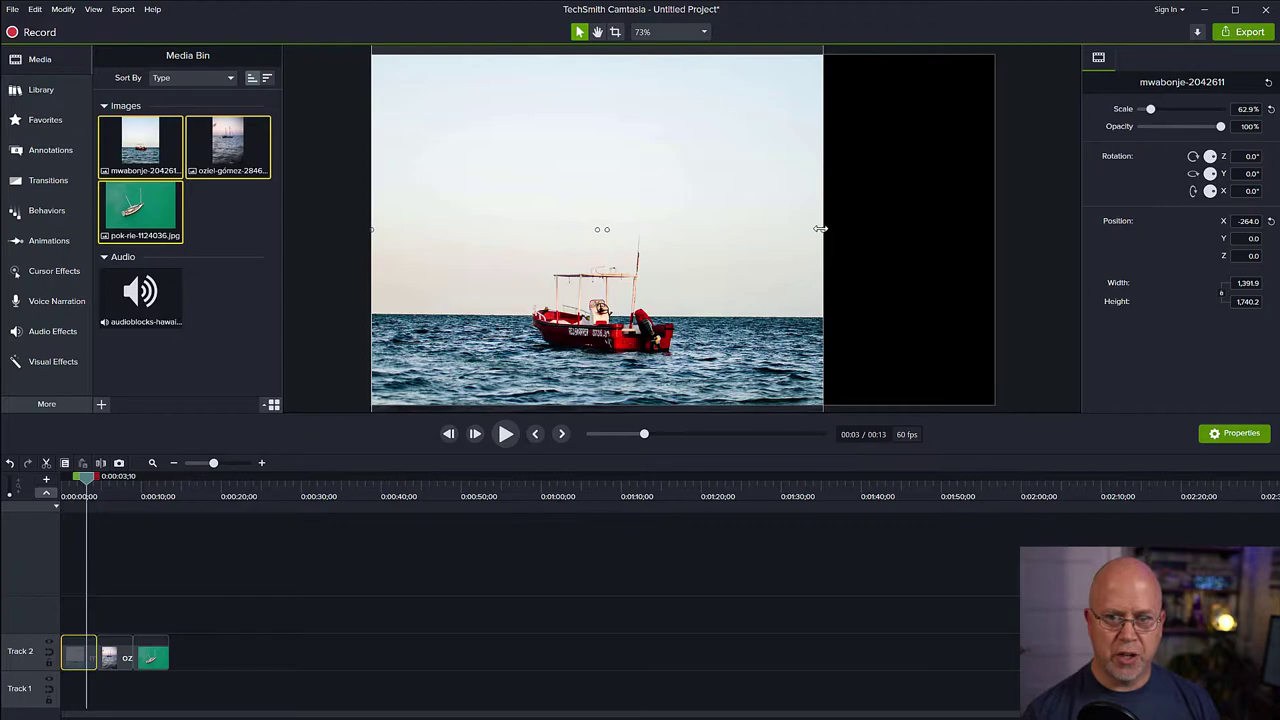
{"action": "left_click_drag", "start_coordinate": [820, 228], "coordinate": [994, 242]}
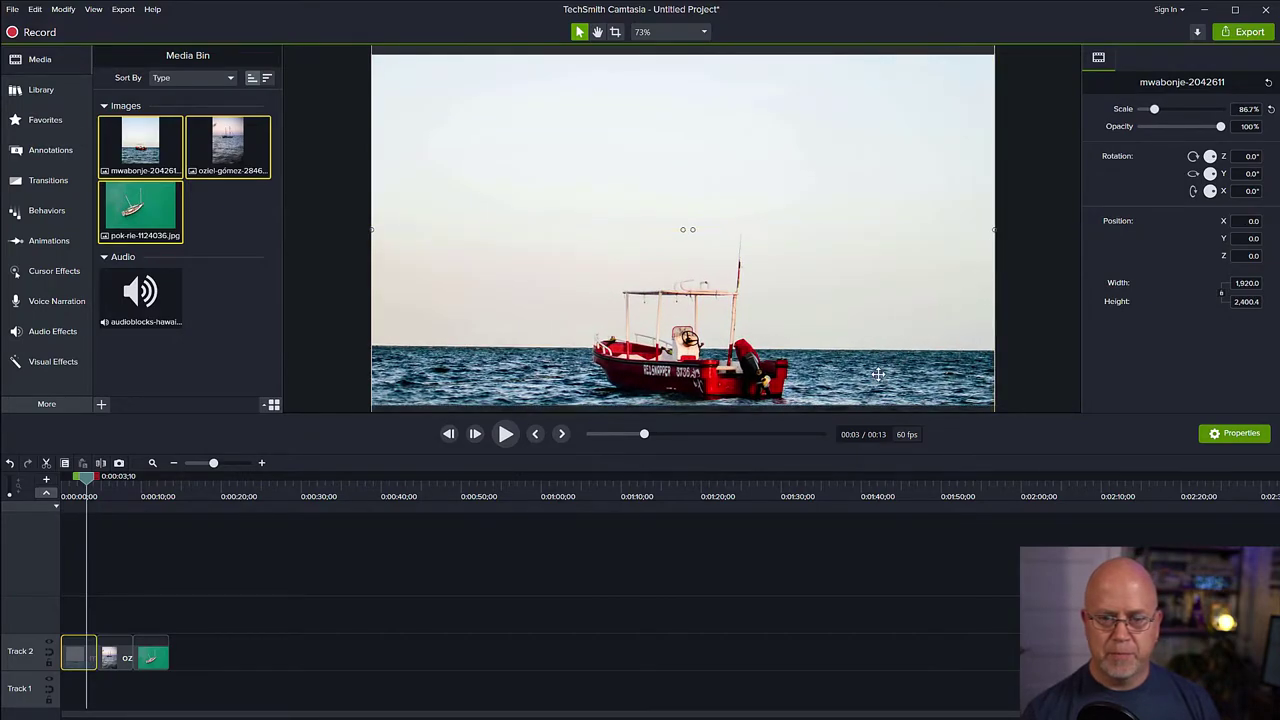
{"action": "left_click_drag", "start_coordinate": [813, 333], "coordinate": [811, 262]}
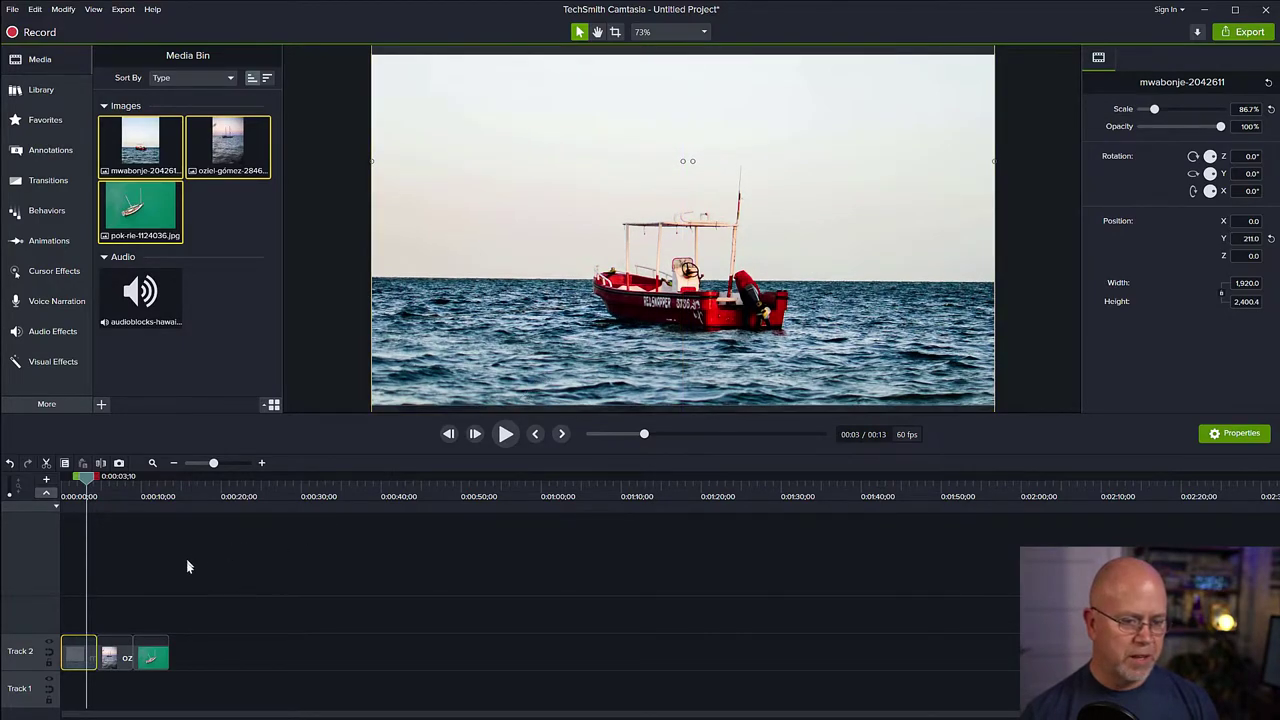
Enlarge the sailboat-at-dusk photo to fill the canvas and lower it in frame.
{"action": "mouse_move", "coordinate": [100, 479]}
{"action": "left_mouse_down"}
{"action": "mouse_move", "coordinate": [128, 481]}
{"action": "mouse_move", "coordinate": [116, 483]}
{"action": "left_mouse_up"}
{"action": "left_click", "coordinate": [112, 656]}
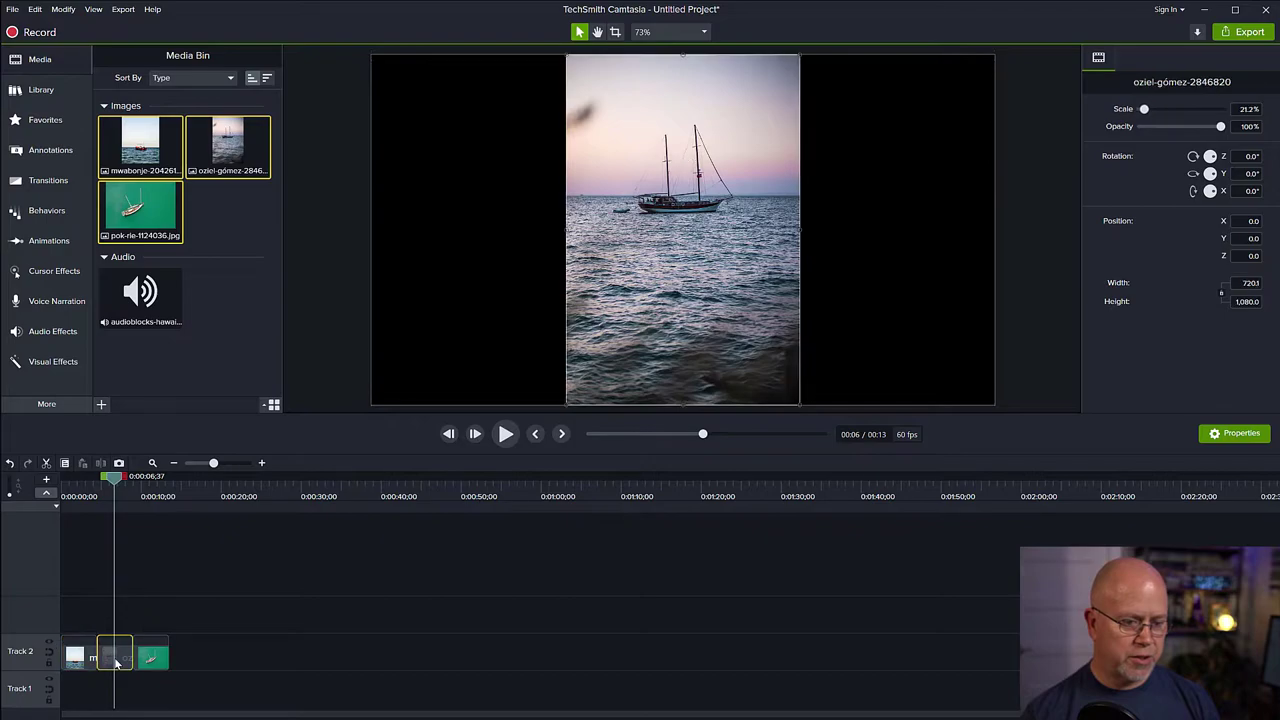
{"action": "left_click_drag", "start_coordinate": [566, 231], "coordinate": [371, 230]}
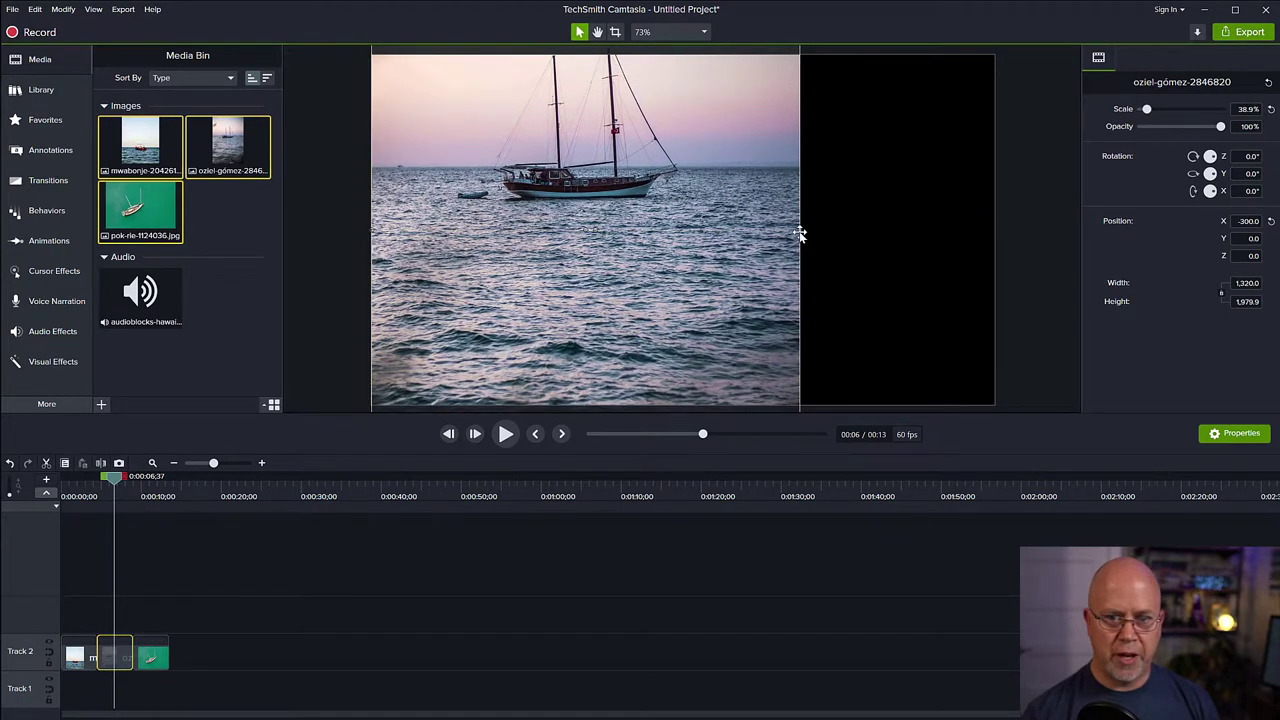
{"action": "left_click_drag", "start_coordinate": [800, 234], "coordinate": [994, 234]}
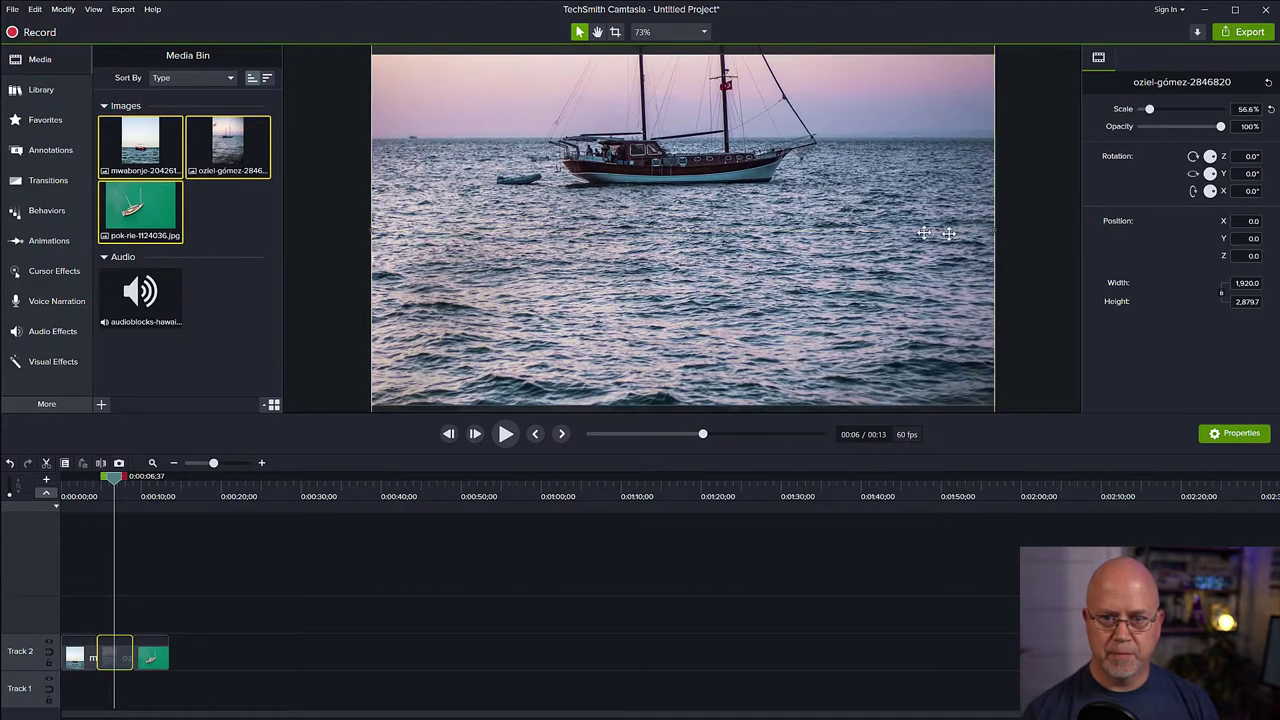
{"action": "left_click_drag", "start_coordinate": [850, 228], "coordinate": [851, 374]}
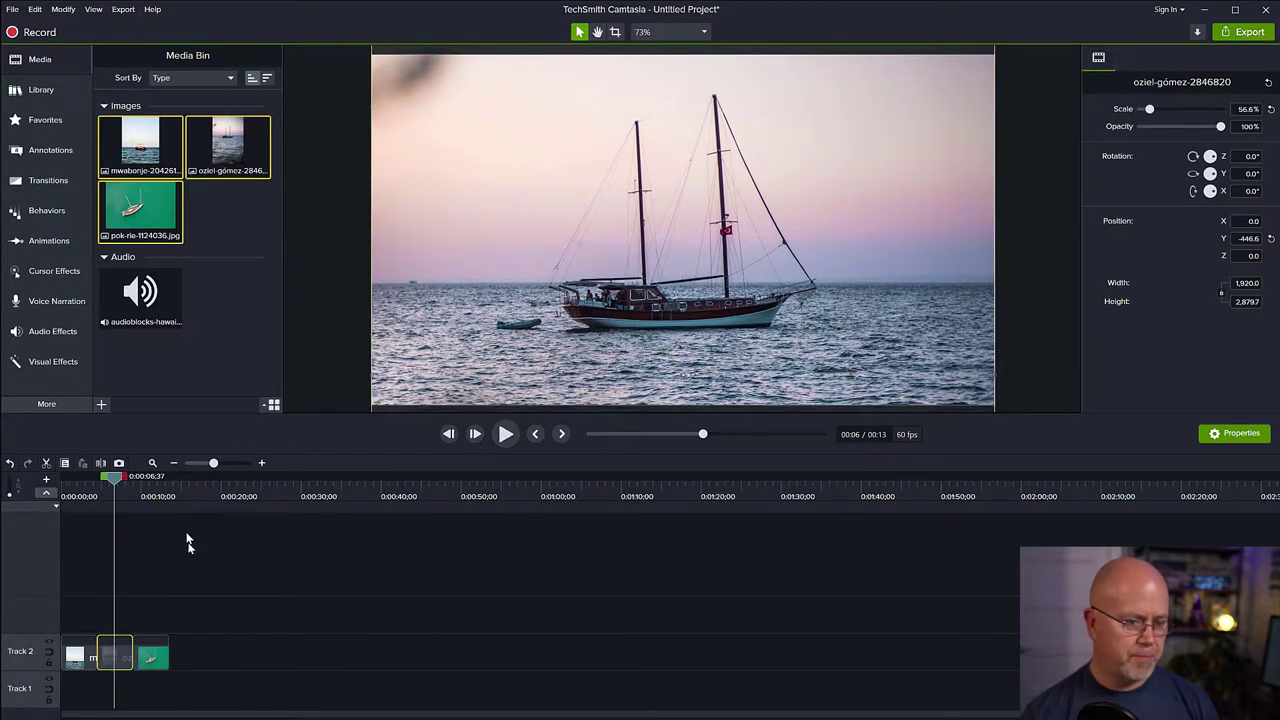
Widen the green-water sailboat photo to both canvas edges and centre it vertically.
{"action": "left_click", "coordinate": [150, 498]}
{"action": "left_click", "coordinate": [156, 656]}
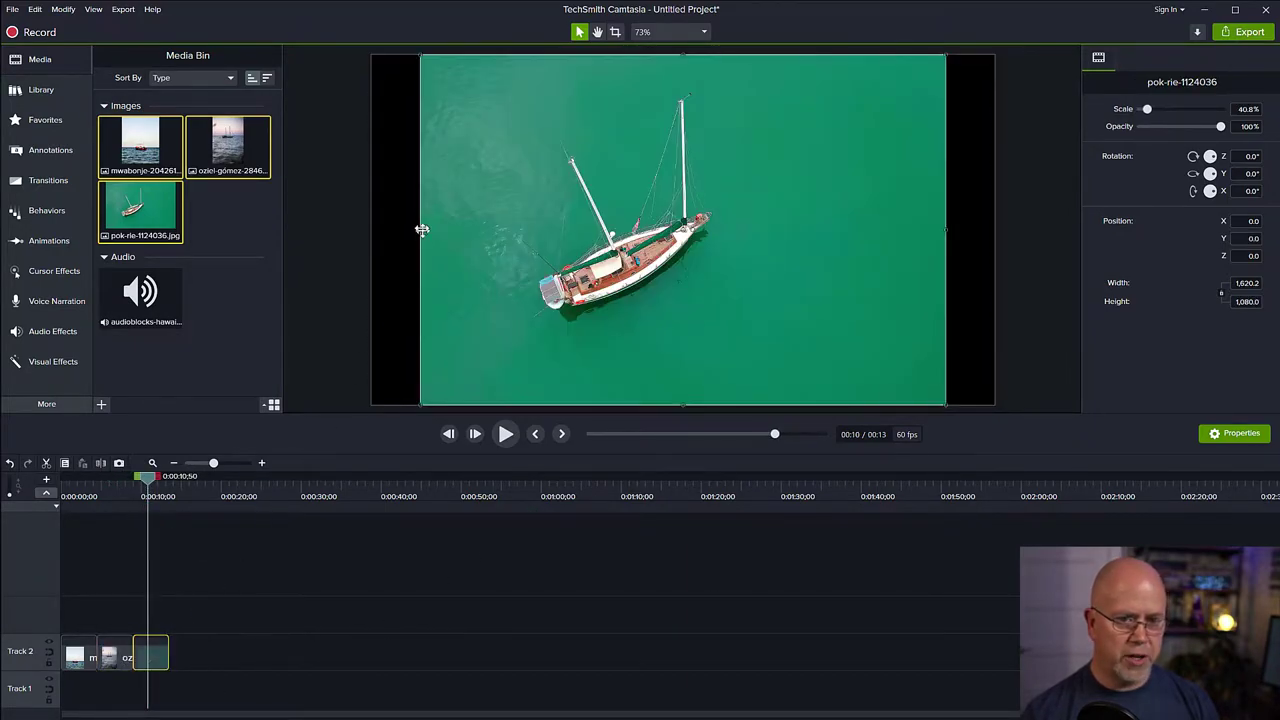
{"action": "left_click_drag", "start_coordinate": [420, 229], "coordinate": [372, 229]}
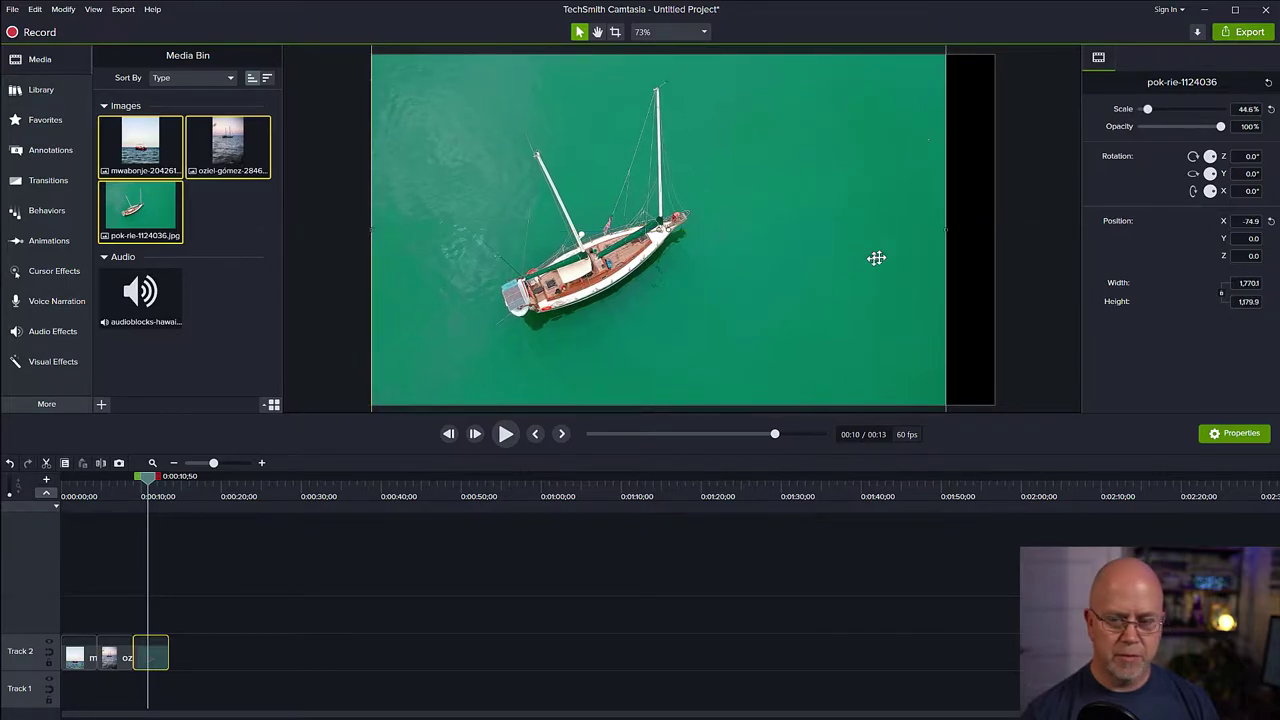
{"action": "left_click_drag", "start_coordinate": [945, 229], "coordinate": [994, 229]}
{"action": "left_click_drag", "start_coordinate": [934, 257], "coordinate": [900, 294]}
{"action": "left_click", "coordinate": [253, 630]}
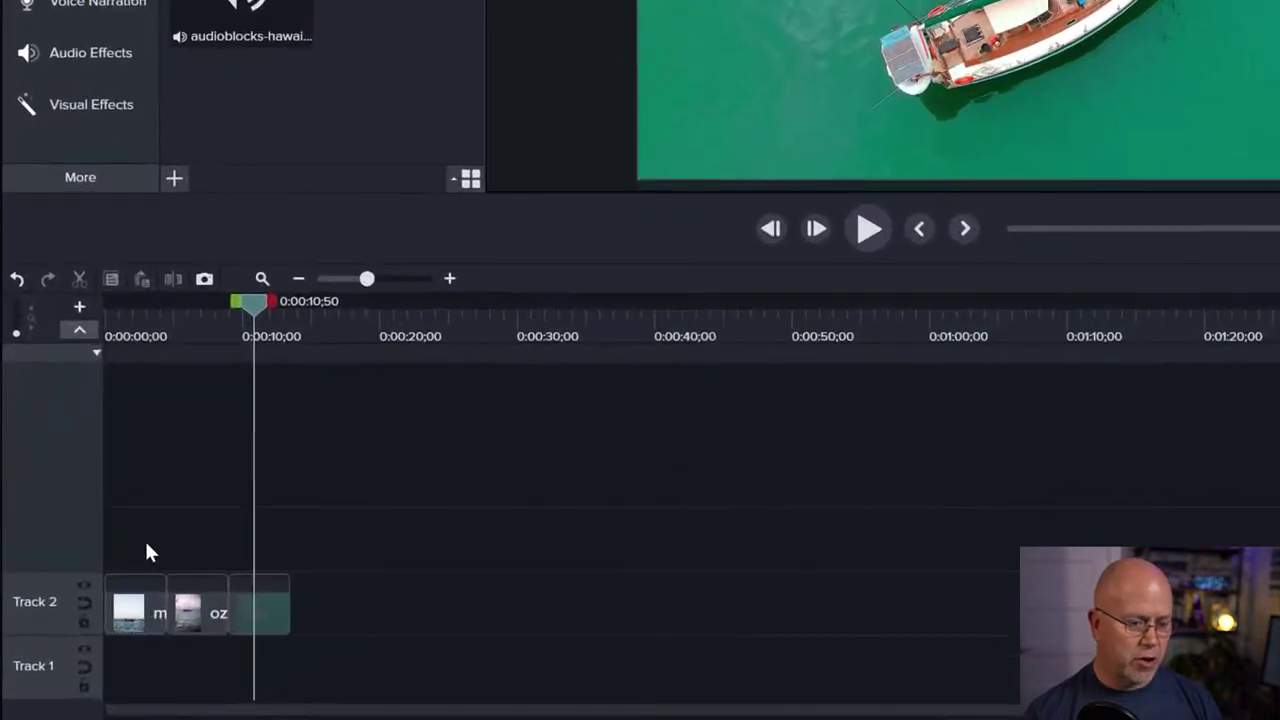
Check the first photo clip's duration in its Duration dialog.
{"action": "left_click", "coordinate": [142, 596]}
{"action": "right_click", "coordinate": [142, 596]}
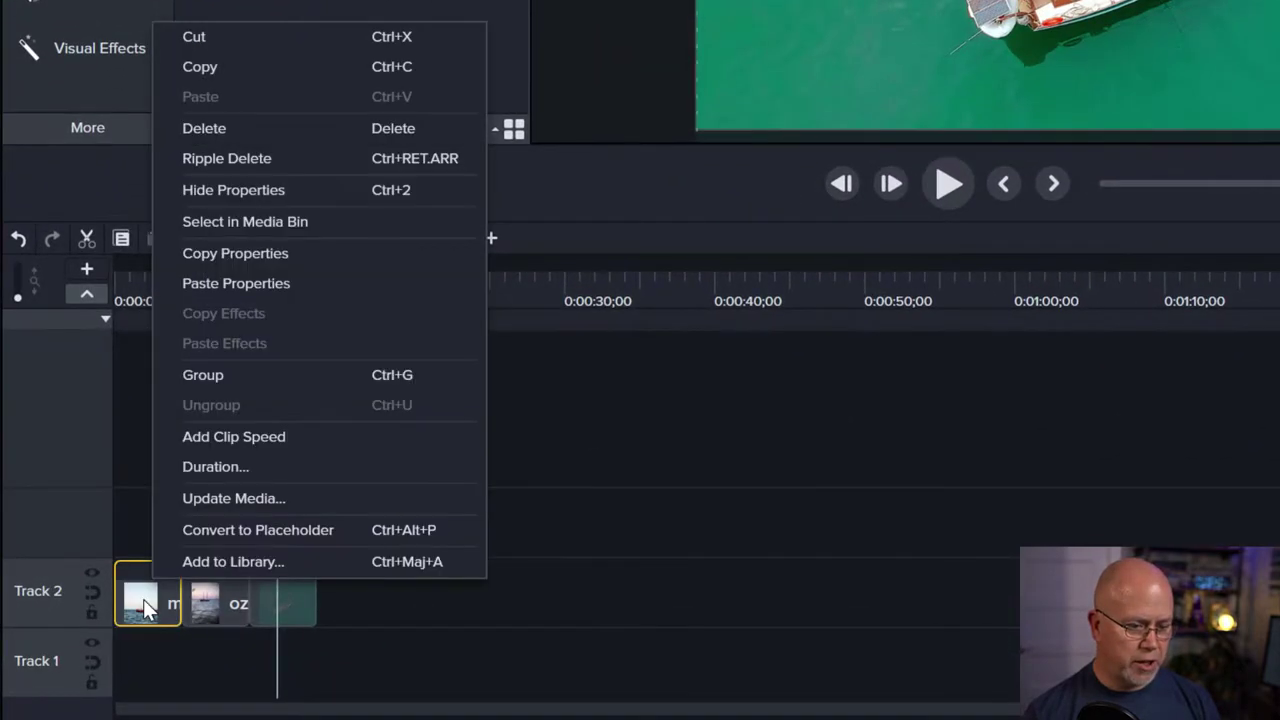
{"action": "left_click", "coordinate": [214, 466]}
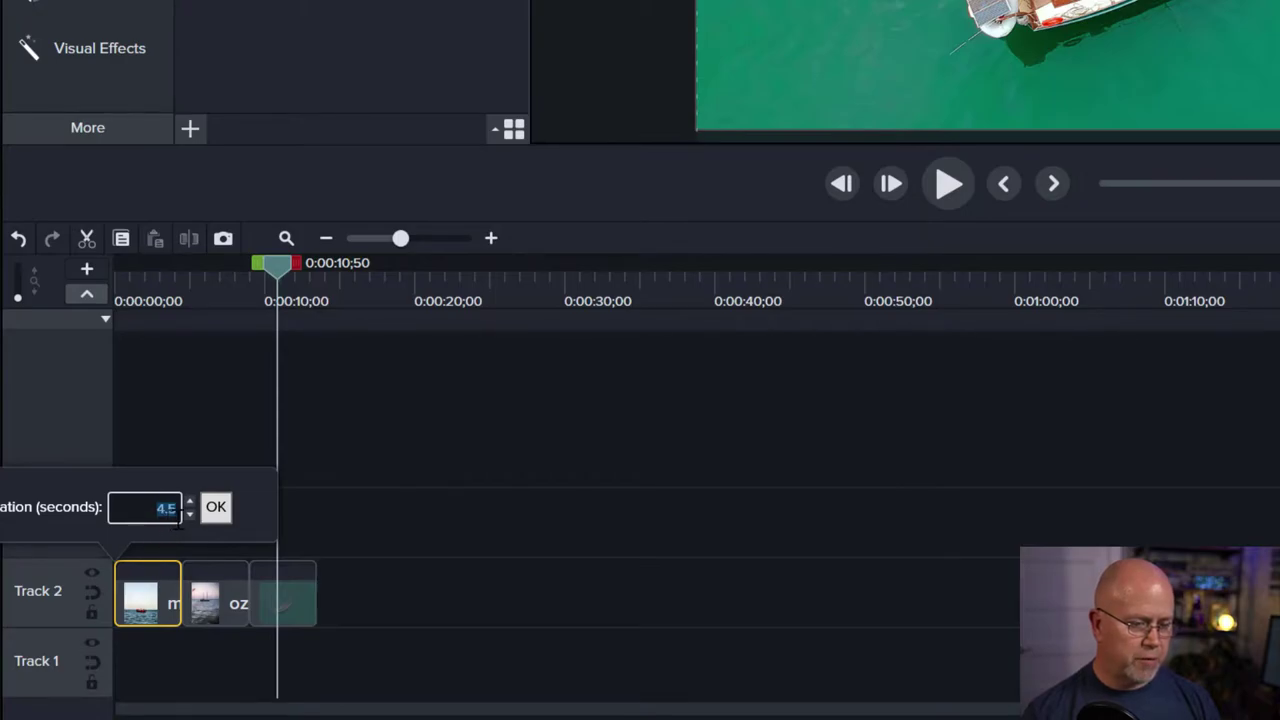
{"action": "left_click", "coordinate": [217, 509]}
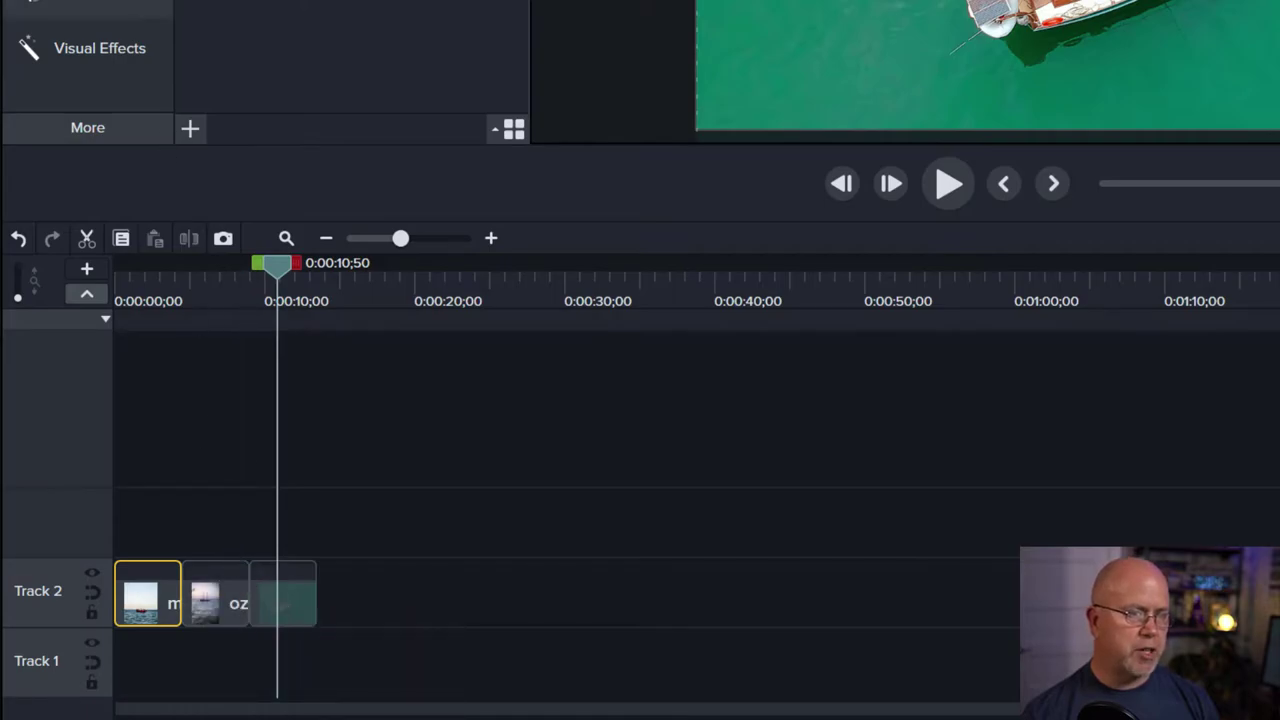
{"action": "left_click", "coordinate": [240, 535]}
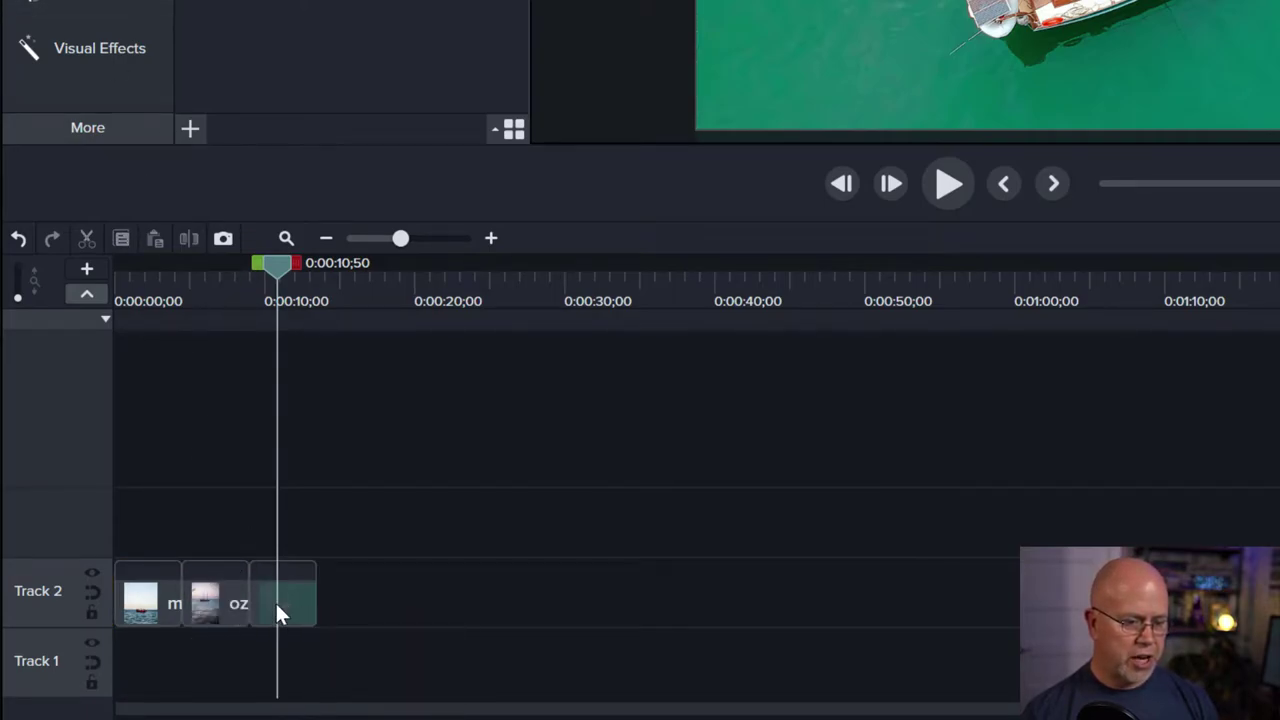
Move the first photo to Track 1 and the third to Track 3, then select all three.
{"action": "left_click_drag", "start_coordinate": [145, 600], "coordinate": [150, 662]}
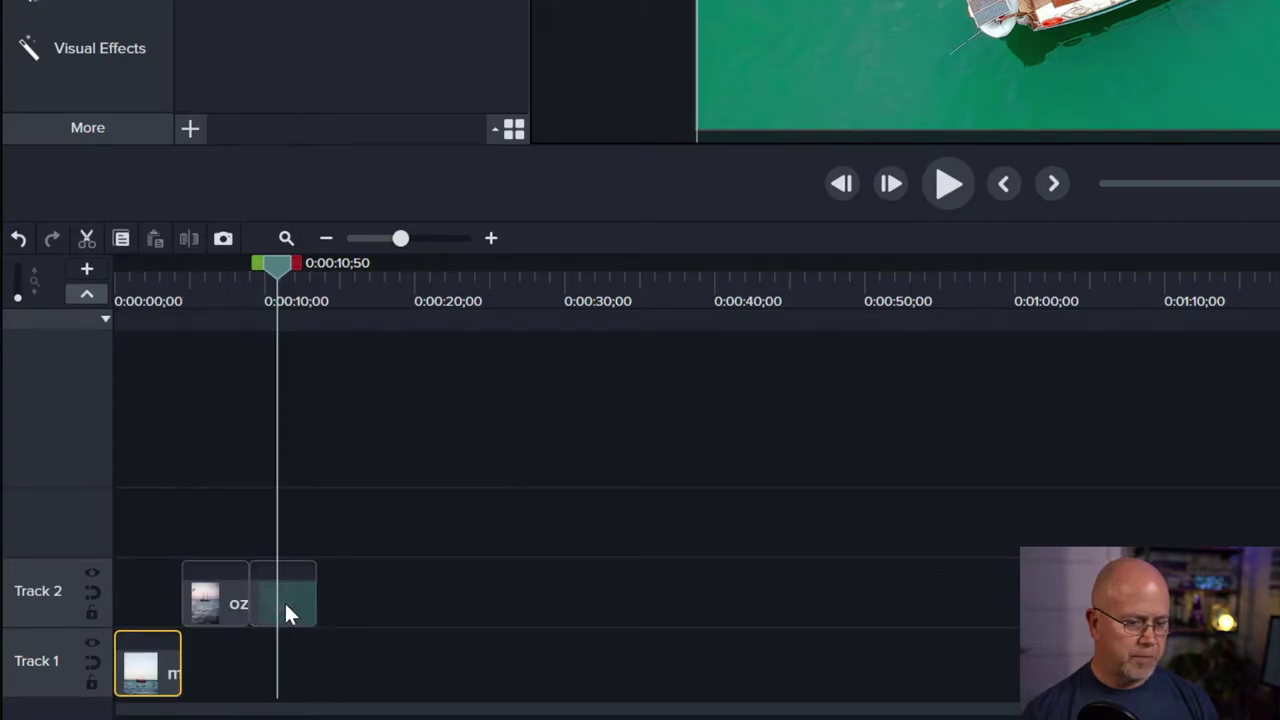
{"action": "left_click_drag", "start_coordinate": [286, 605], "coordinate": [290, 522]}
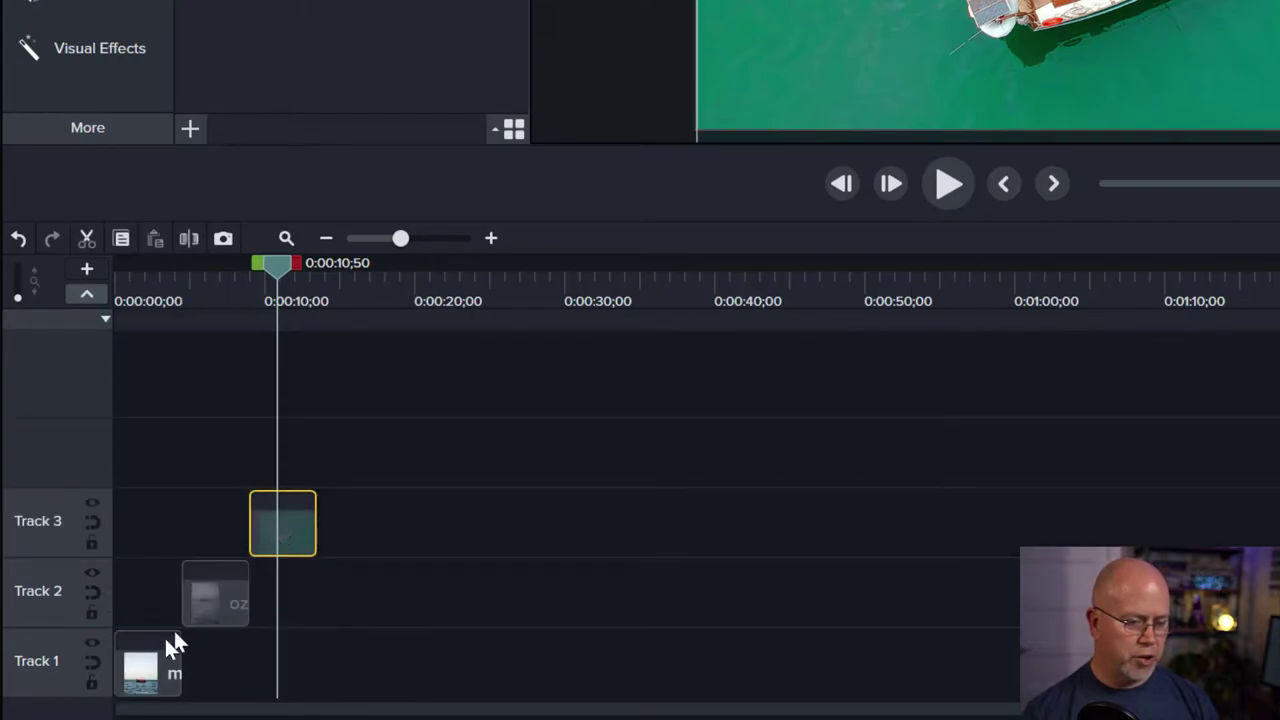
{"action": "left_click_drag", "start_coordinate": [428, 675], "coordinate": [154, 520]}
{"action": "right_click", "coordinate": [295, 531]}
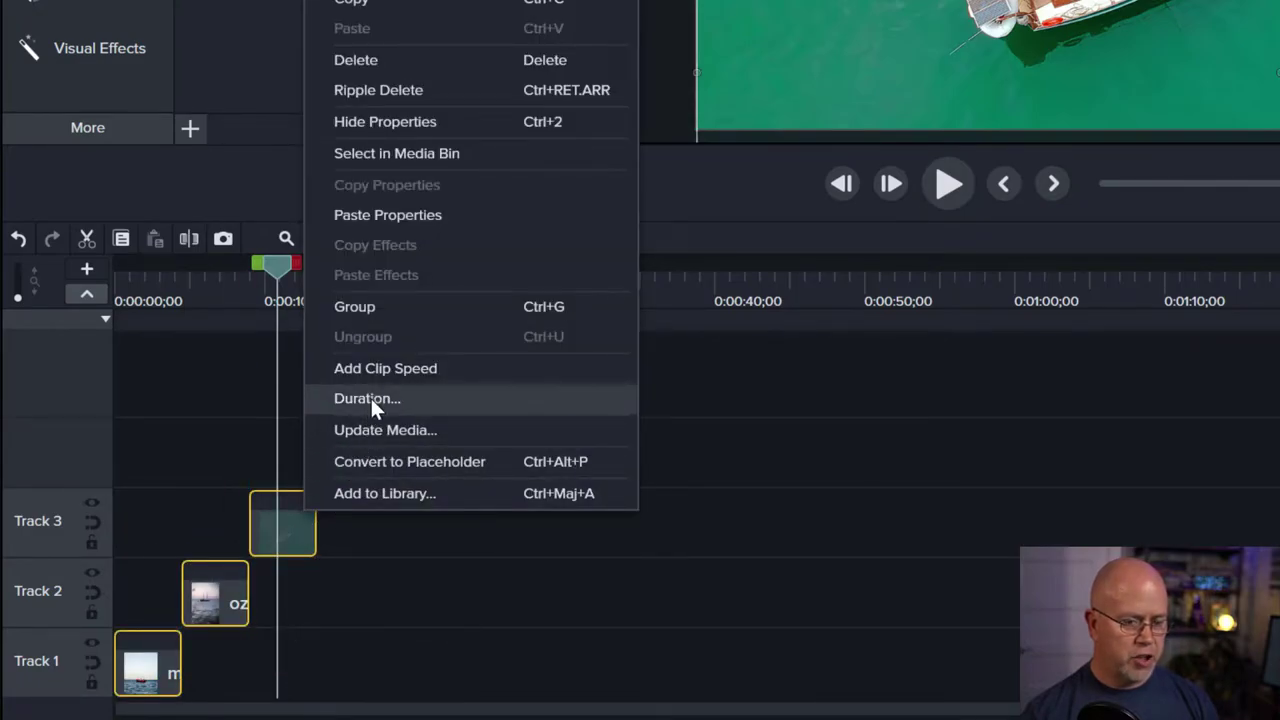
{"action": "left_click", "coordinate": [369, 397]}
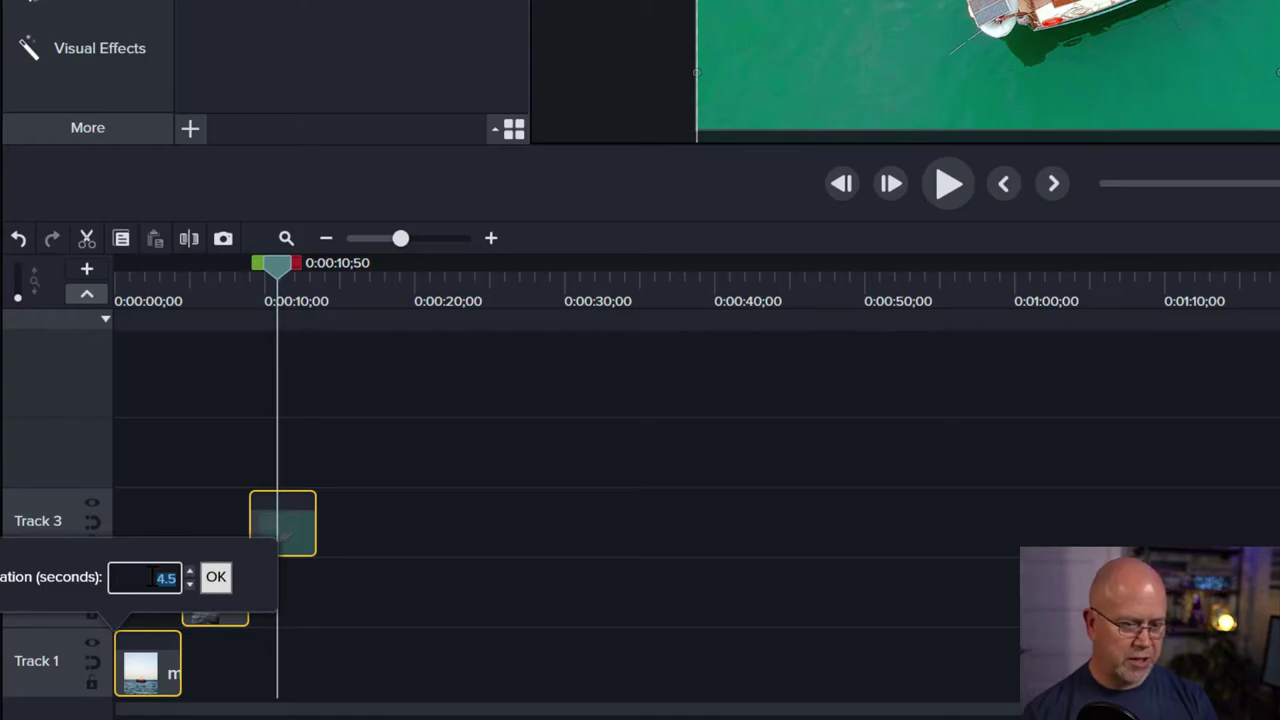
Set the duration of all three photo clips to 6 seconds.
{"action": "type", "text": "6"}
{"action": "left_click", "coordinate": [217, 578]}
{"action": "left_click", "coordinate": [366, 600]}
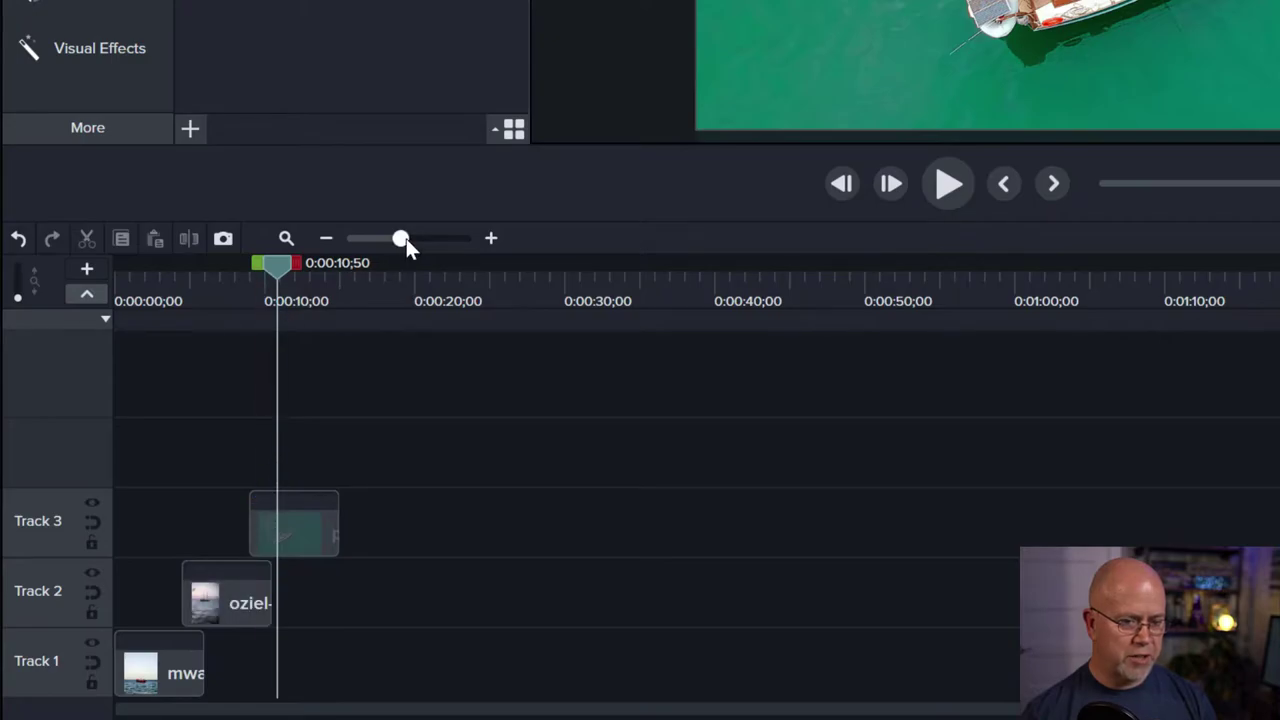
Arrange mwabonje, oziel-gómez and pok-rie end to end on Track 2.
{"action": "key", "text": "ctrl+Home"}
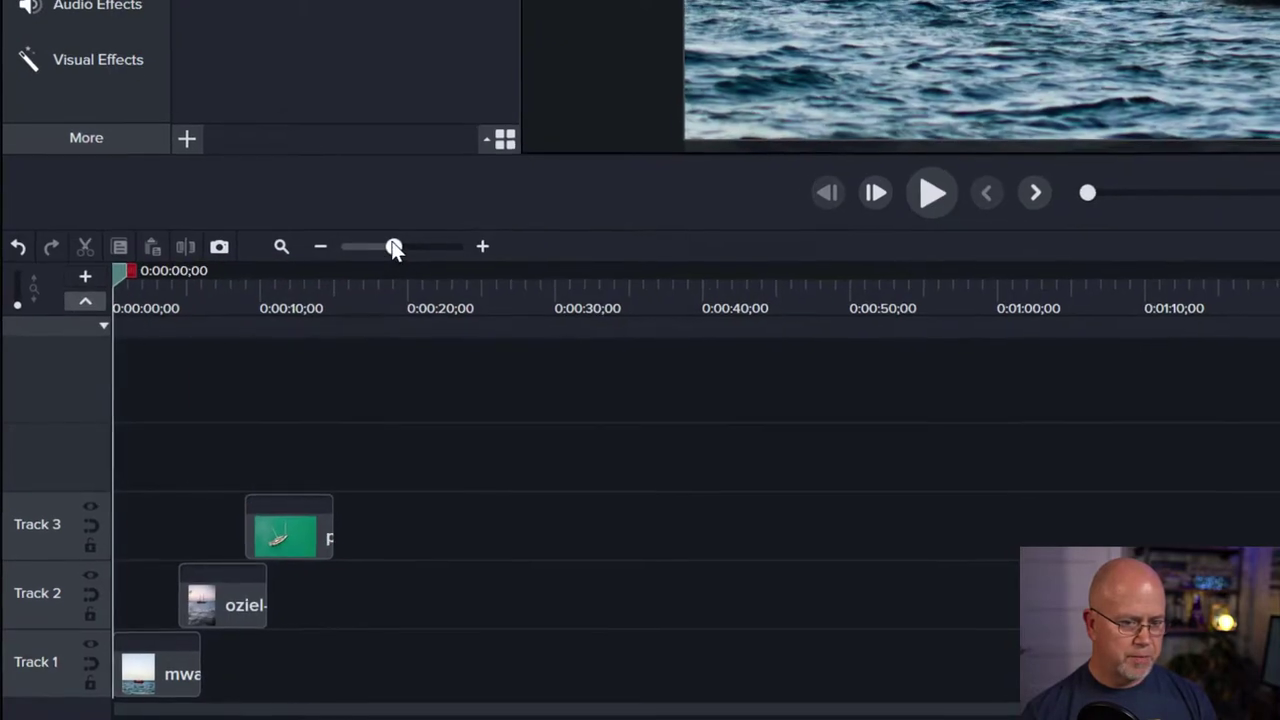
{"action": "left_click_drag", "start_coordinate": [400, 238], "coordinate": [419, 240]}
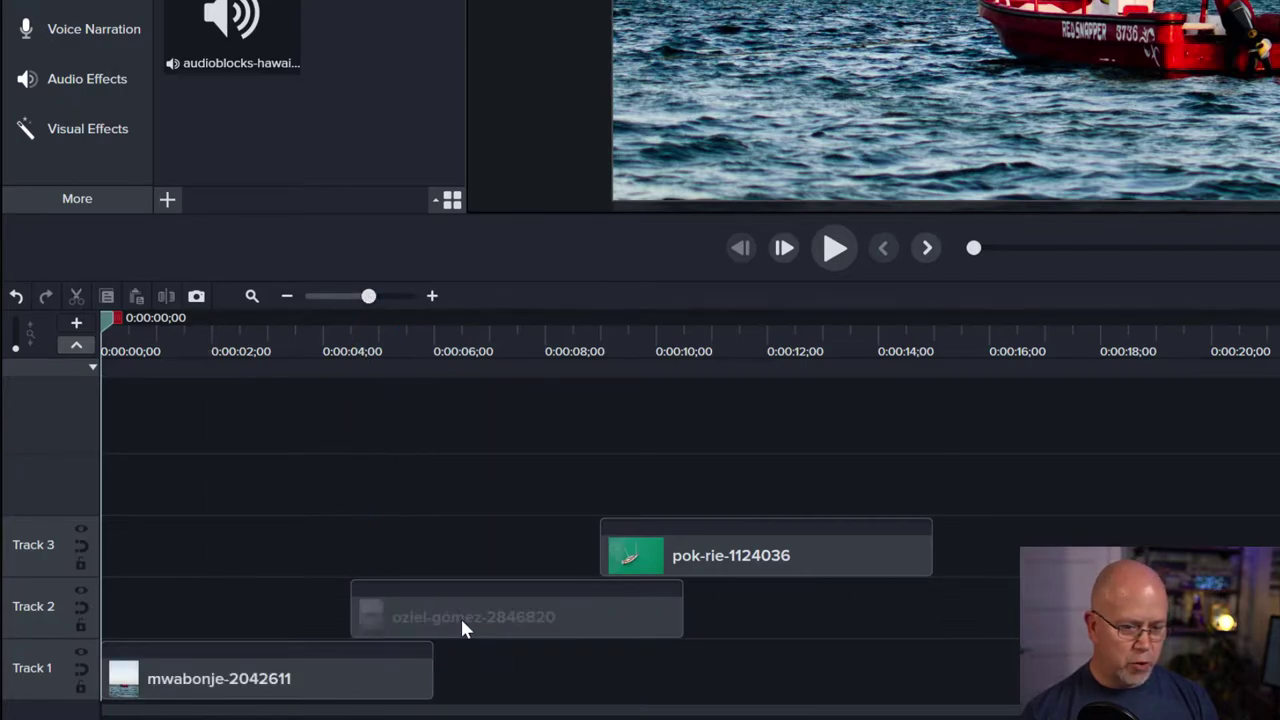
{"action": "left_click_drag", "start_coordinate": [462, 628], "coordinate": [548, 623]}
{"action": "left_click_drag", "start_coordinate": [366, 674], "coordinate": [345, 612]}
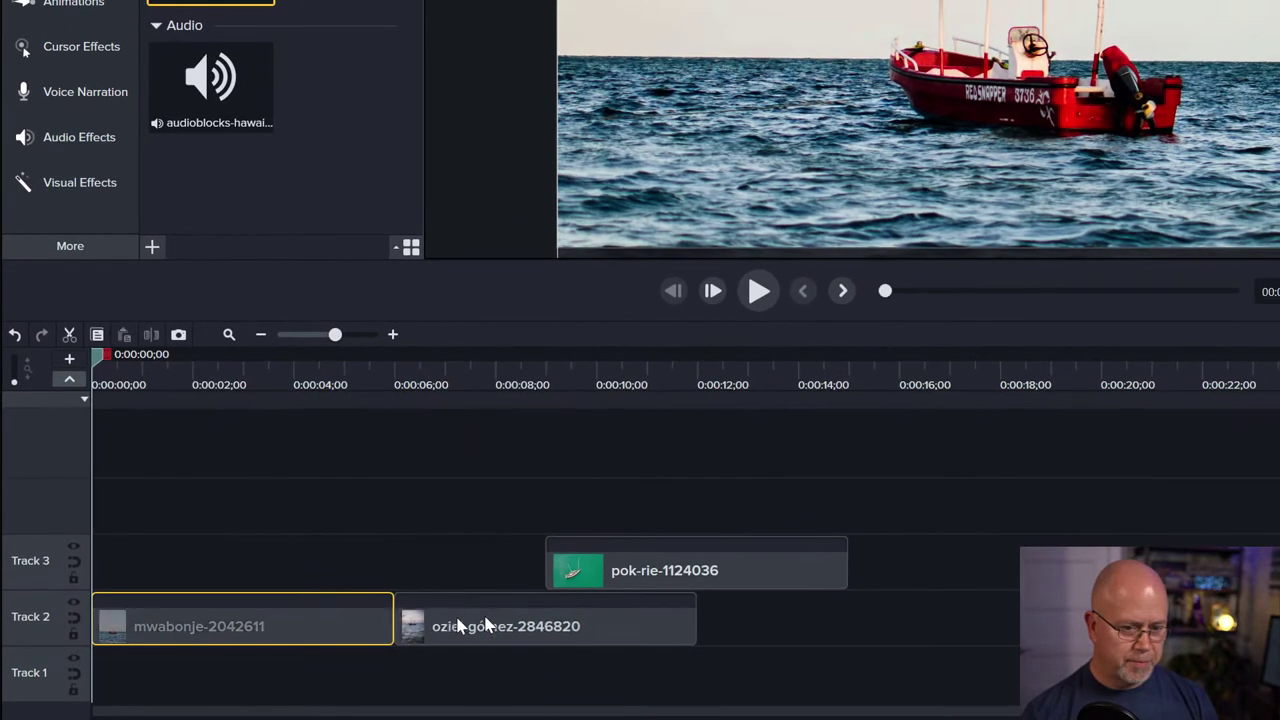
{"action": "left_click_drag", "start_coordinate": [571, 576], "coordinate": [726, 631]}
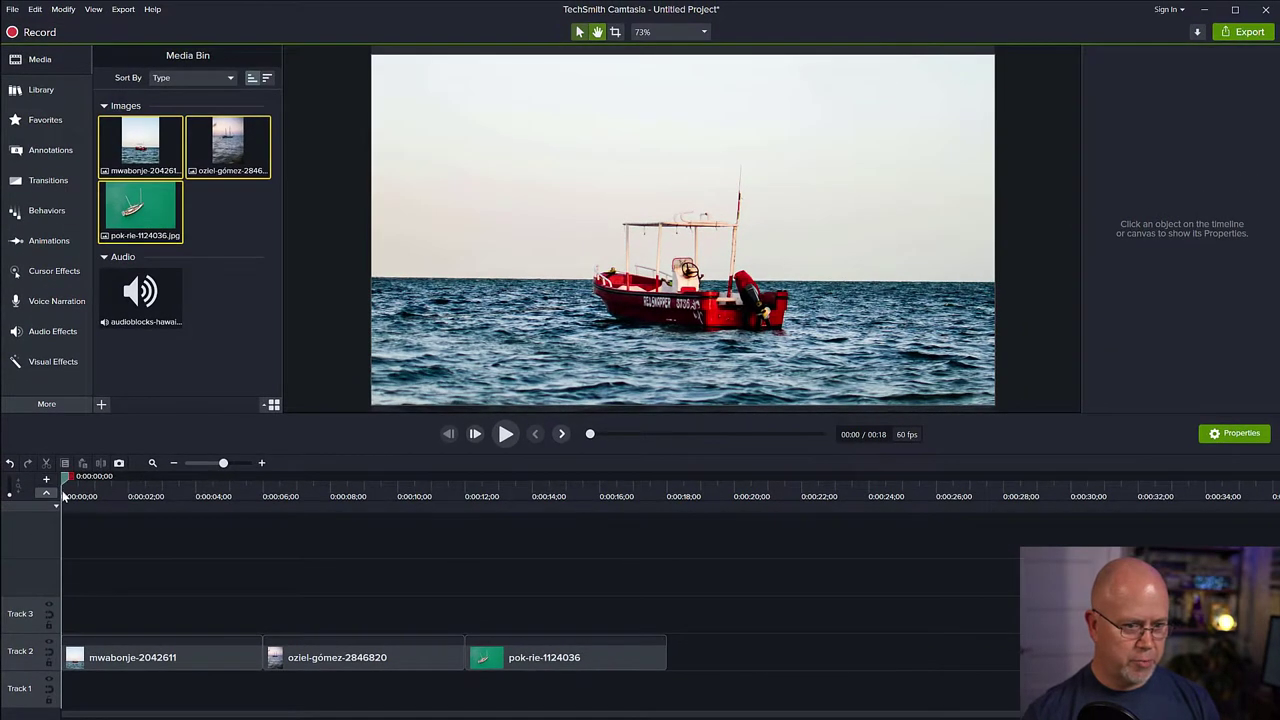
Play the 18-second sequence, then return the playhead to the red boat.
{"action": "key", "text": "space"}
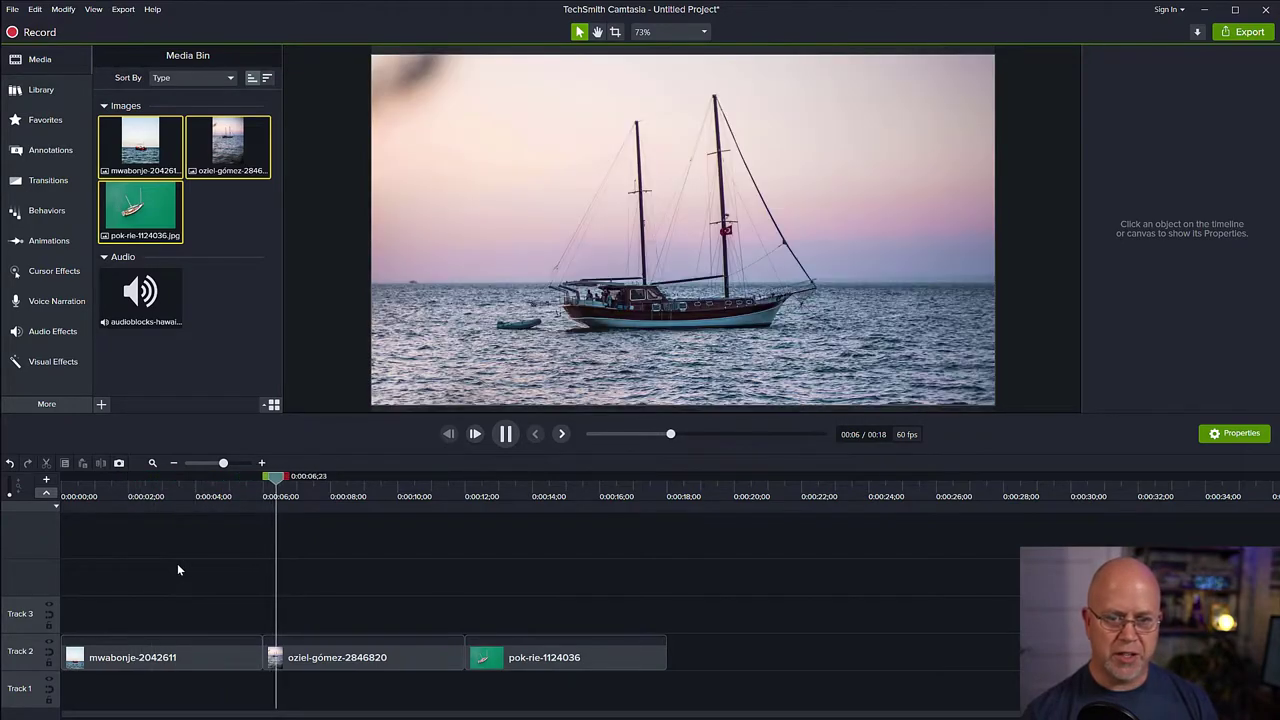
{"action": "key", "text": "space"}
{"action": "left_click_drag", "start_coordinate": [300, 482], "coordinate": [133, 490]}
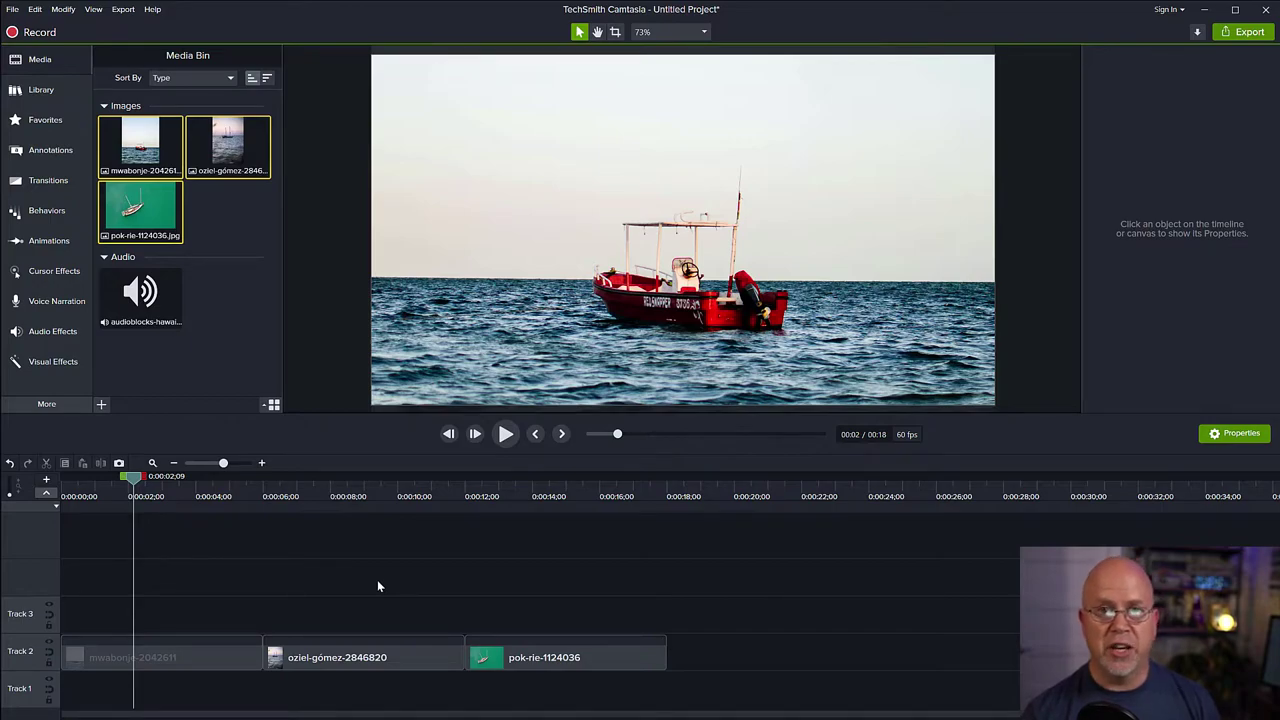
{"action": "left_click", "coordinate": [191, 655]}
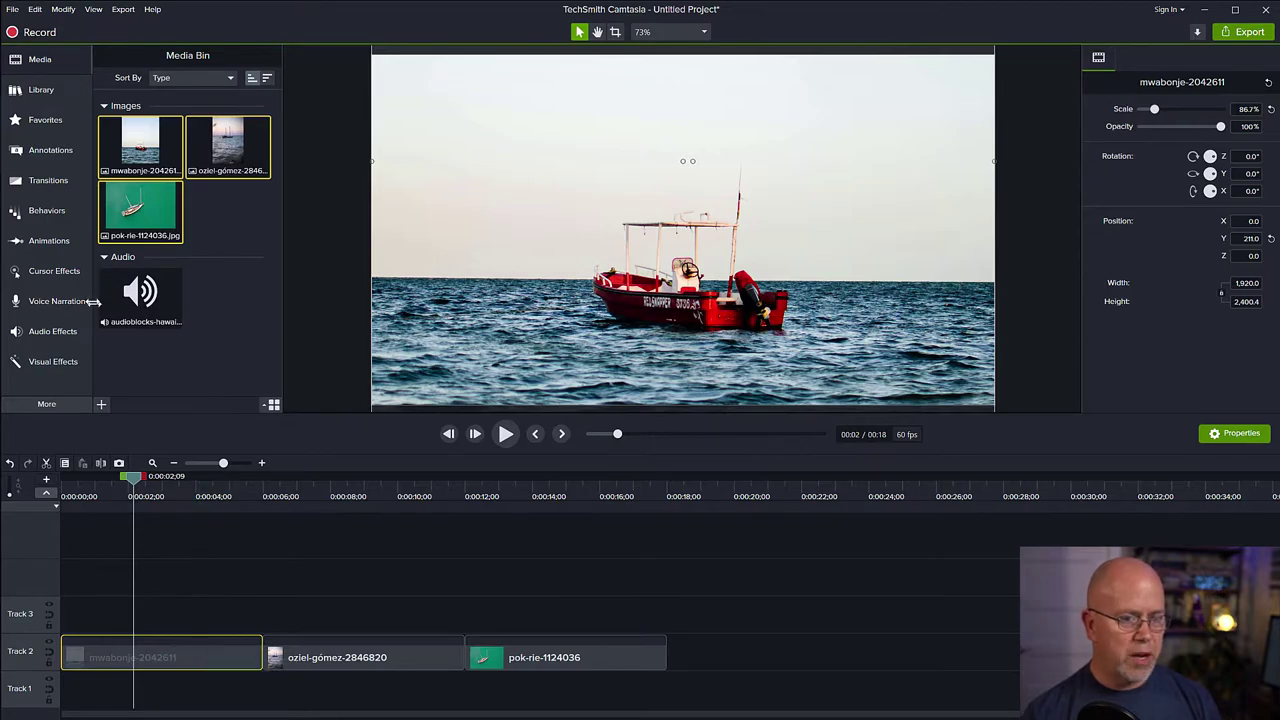
Apply the Custom Zoom-n-Pan animation to the mwabonje clip.
{"action": "left_click", "coordinate": [50, 244]}
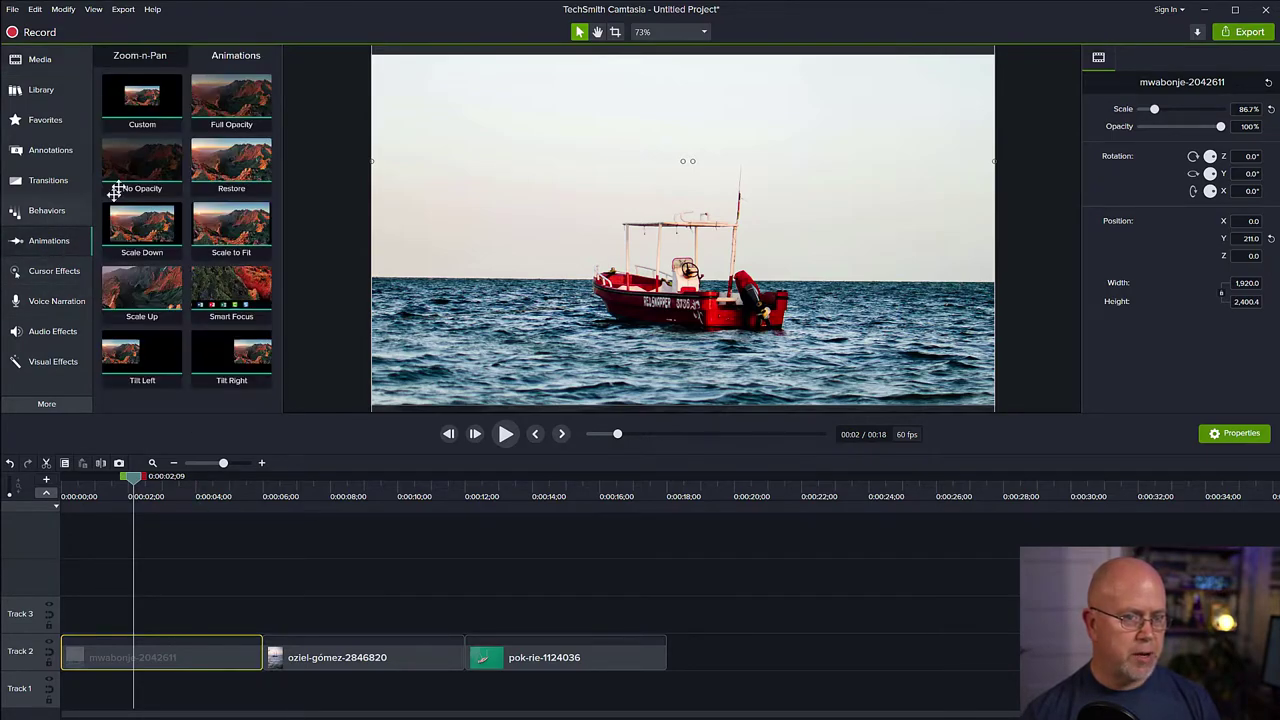
{"action": "left_click_drag", "start_coordinate": [143, 100], "coordinate": [160, 655]}
{"action": "left_click", "coordinate": [127, 657]}
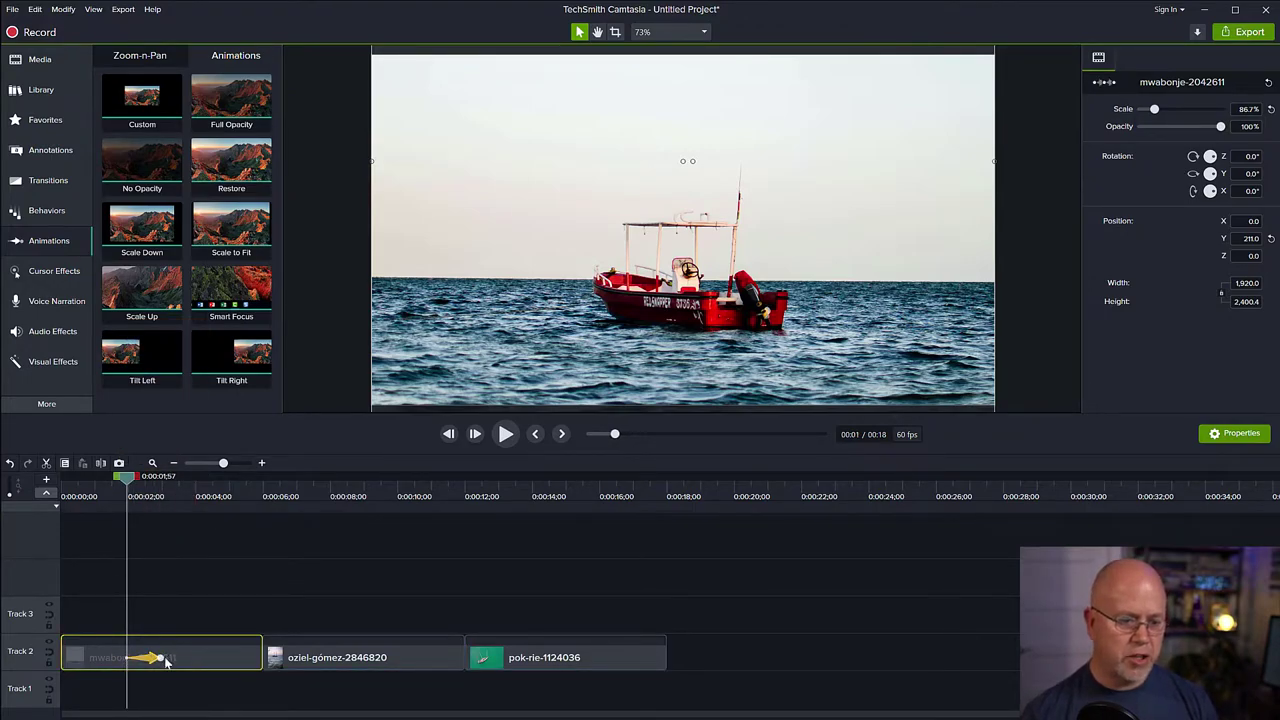
{"action": "left_click", "coordinate": [160, 658]}
{"action": "left_click", "coordinate": [158, 658]}
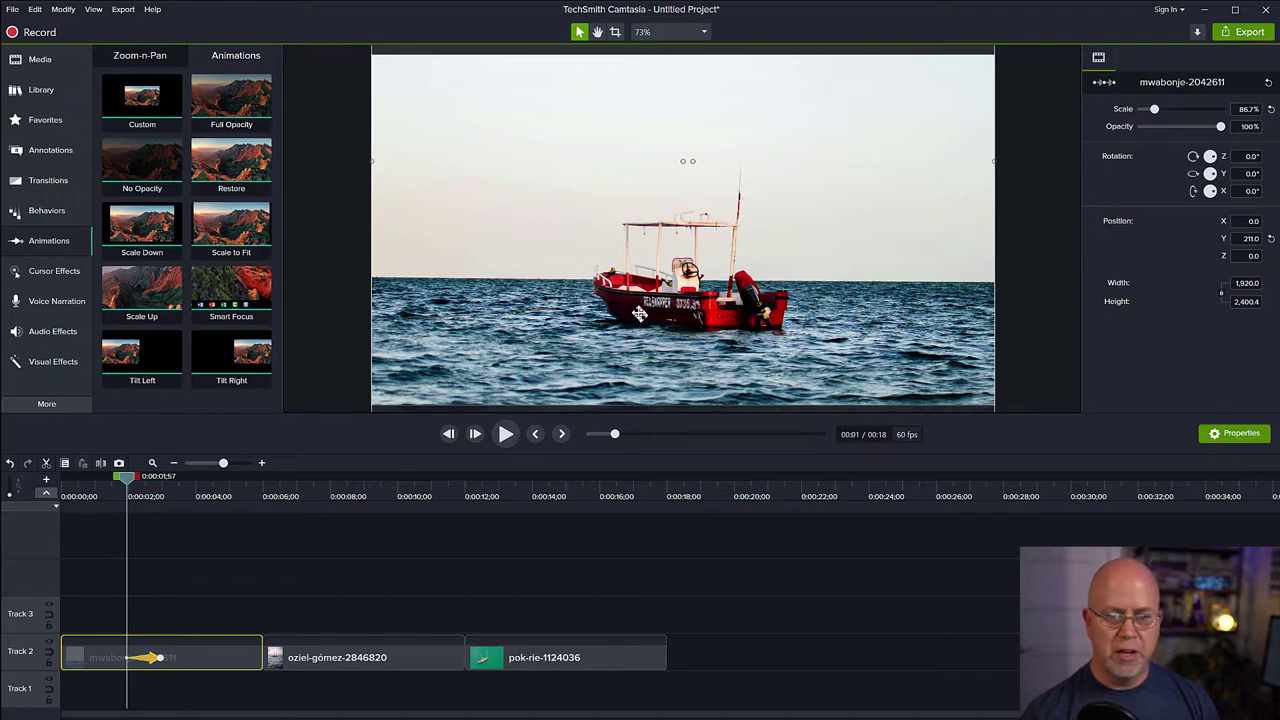
Lower the starting frame slightly and end the animation at 106.1% scale, moved upward.
{"action": "mouse_move", "coordinate": [632, 308]}
{"action": "left_mouse_down"}
{"action": "mouse_move", "coordinate": [632, 279]}
{"action": "mouse_move", "coordinate": [632, 320]}
{"action": "left_mouse_up"}
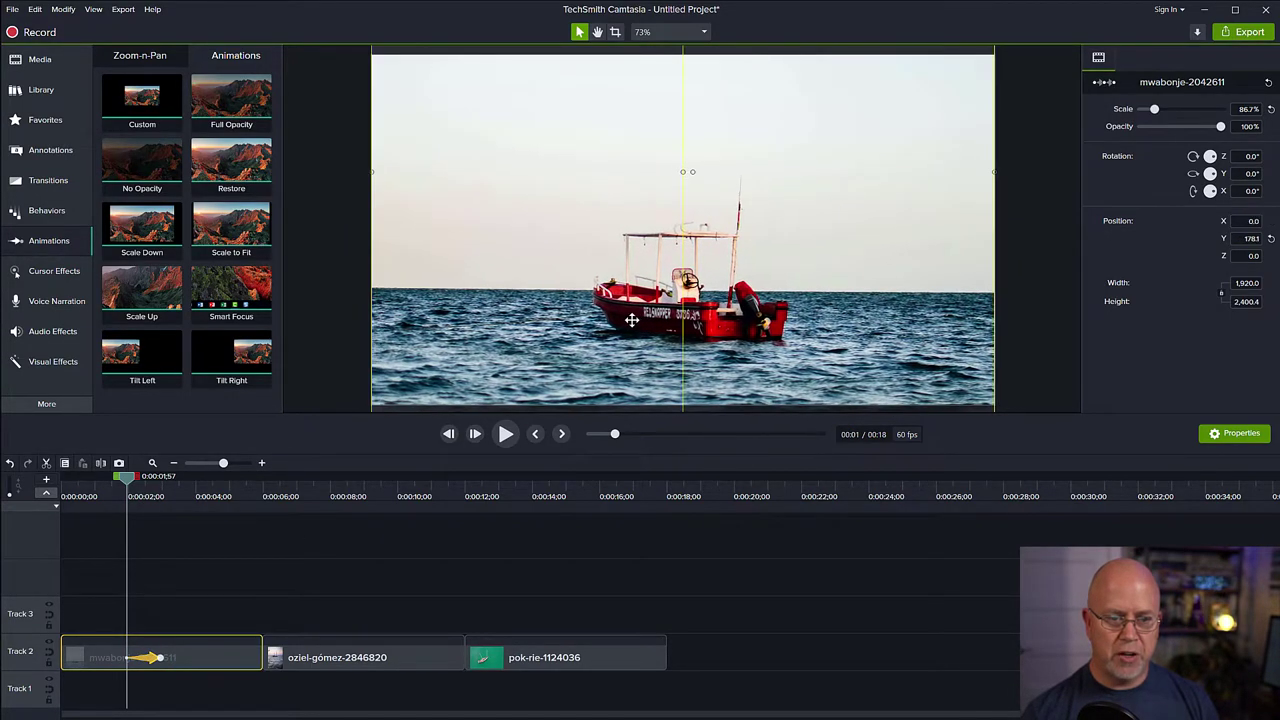
{"action": "left_click", "coordinate": [162, 660]}
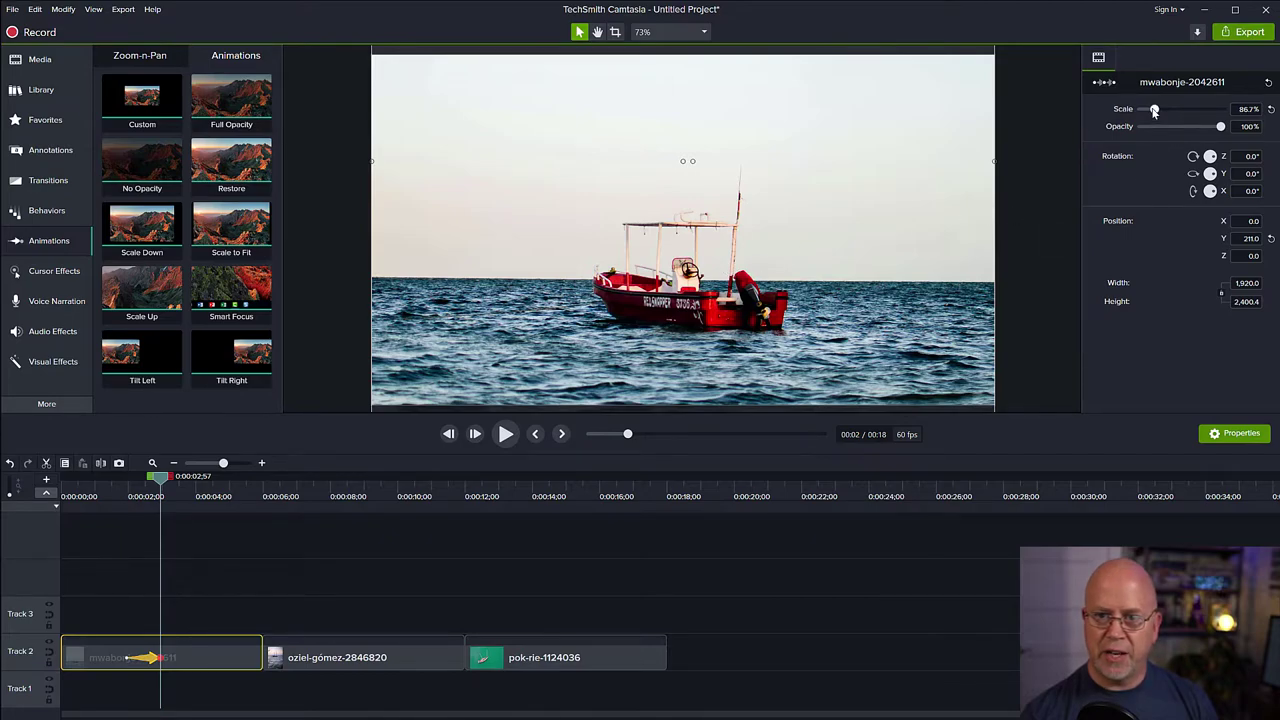
{"action": "left_click_drag", "start_coordinate": [1155, 110], "coordinate": [1158, 111]}
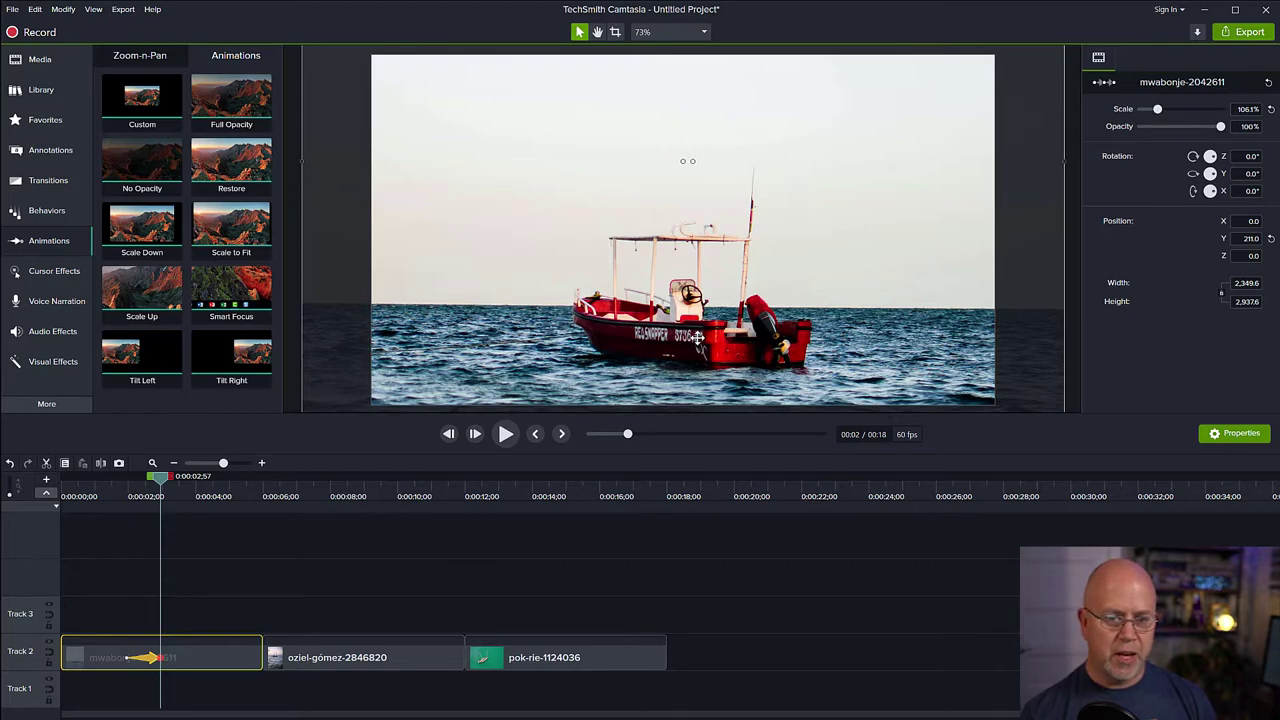
{"action": "left_click_drag", "start_coordinate": [697, 337], "coordinate": [697, 297]}
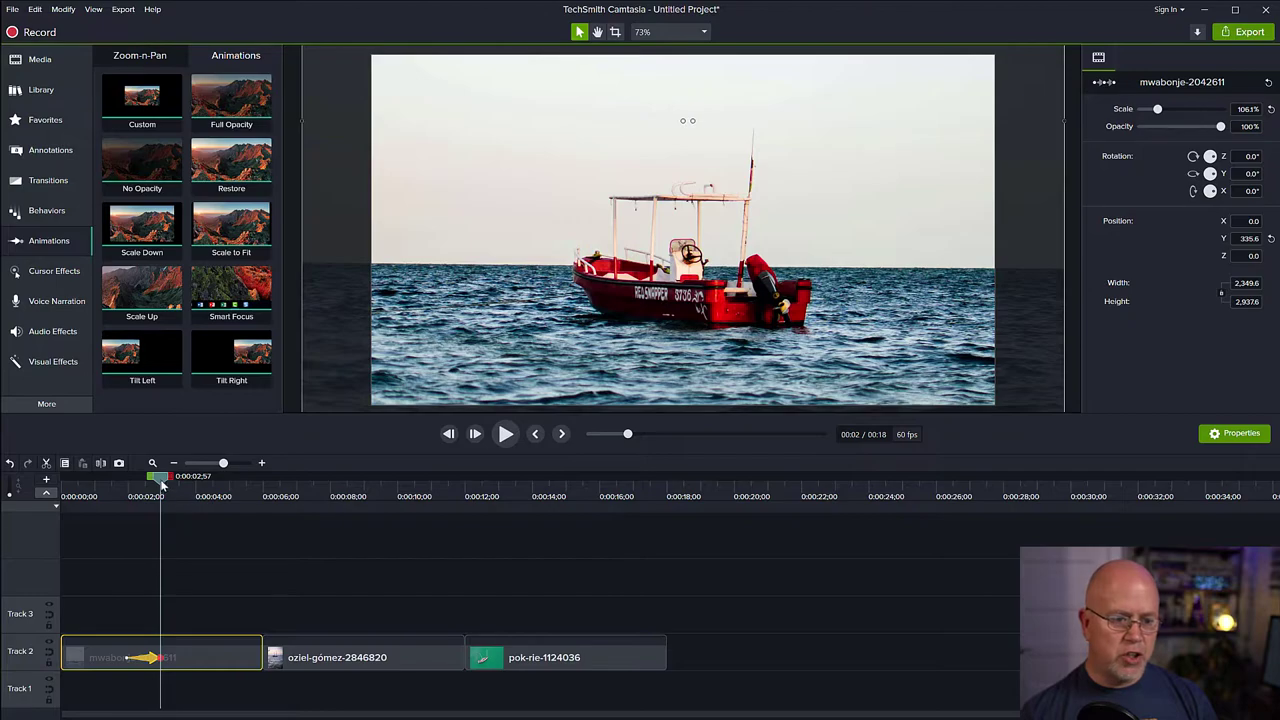
Scrub through the red-boat clip to preview the zoom-and-pan motion.
{"action": "left_click_drag", "start_coordinate": [161, 484], "coordinate": [125, 481]}
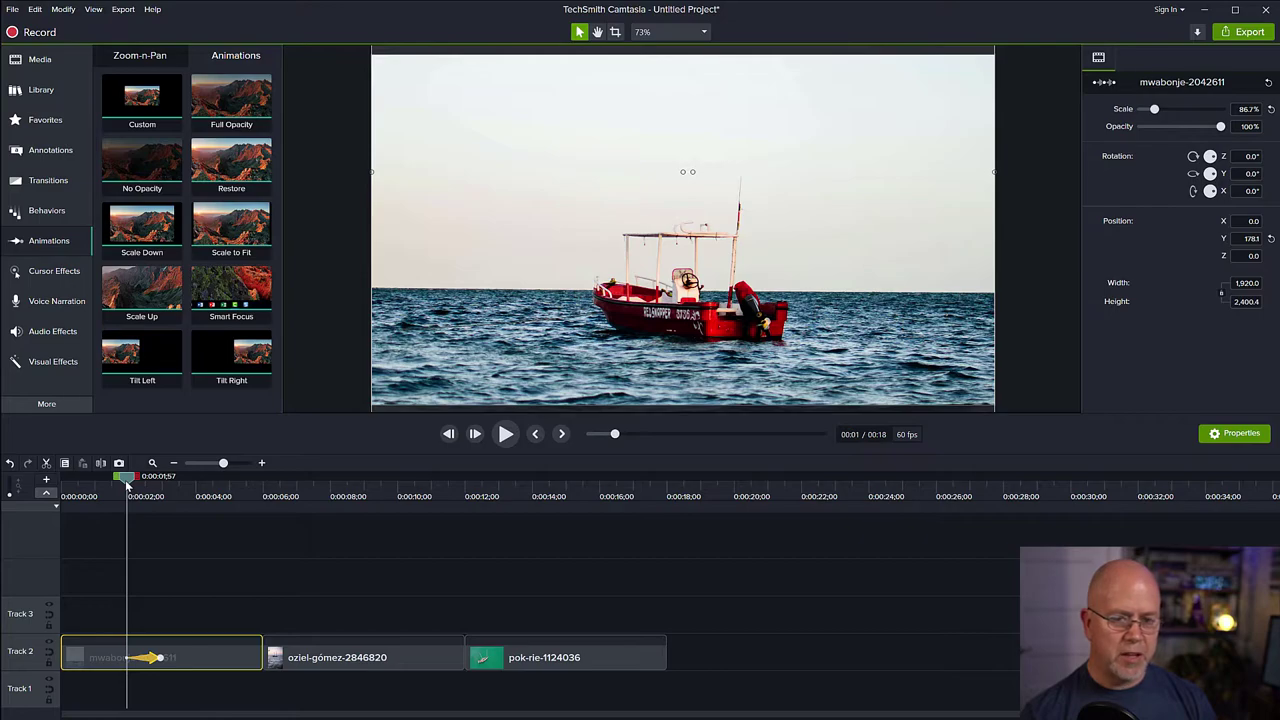
{"action": "mouse_move", "coordinate": [127, 484]}
{"action": "left_mouse_down"}
{"action": "mouse_move", "coordinate": [163, 483]}
{"action": "mouse_move", "coordinate": [125, 483]}
{"action": "left_mouse_up"}
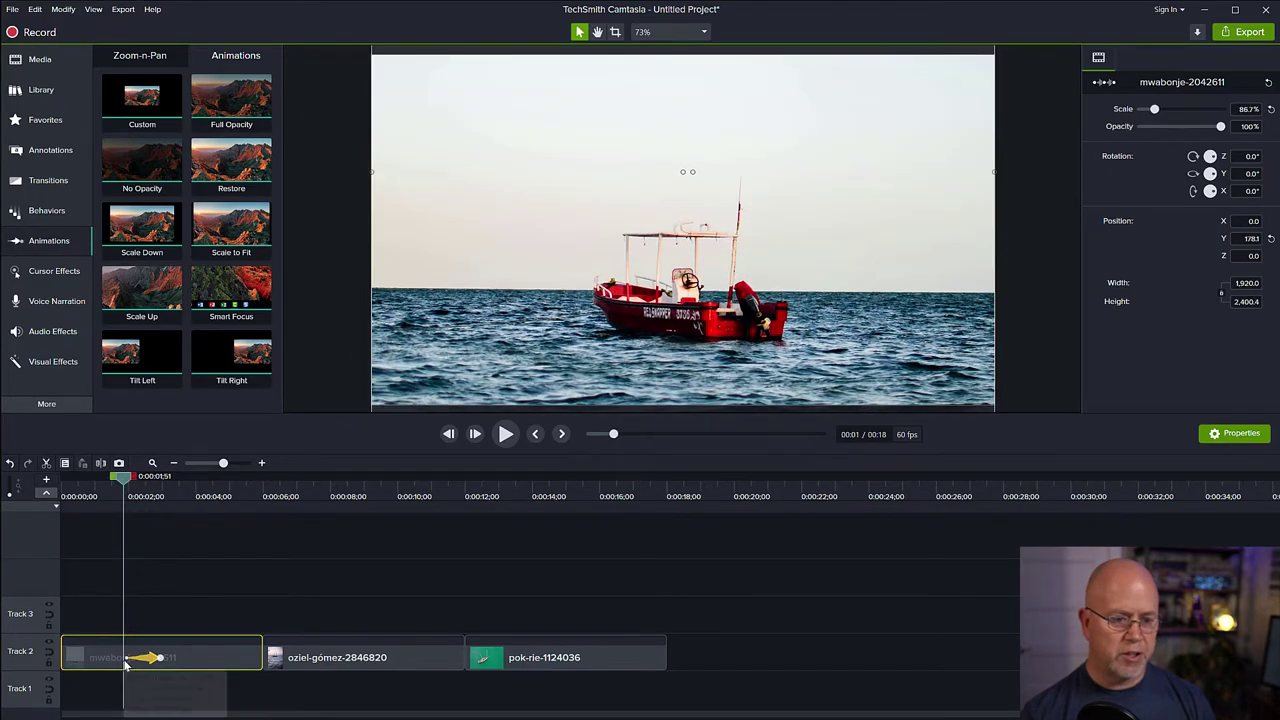
{"action": "mouse_move", "coordinate": [131, 481]}
{"action": "left_mouse_down"}
{"action": "mouse_move", "coordinate": [171, 482]}
{"action": "mouse_move", "coordinate": [143, 494]}
{"action": "left_mouse_up"}
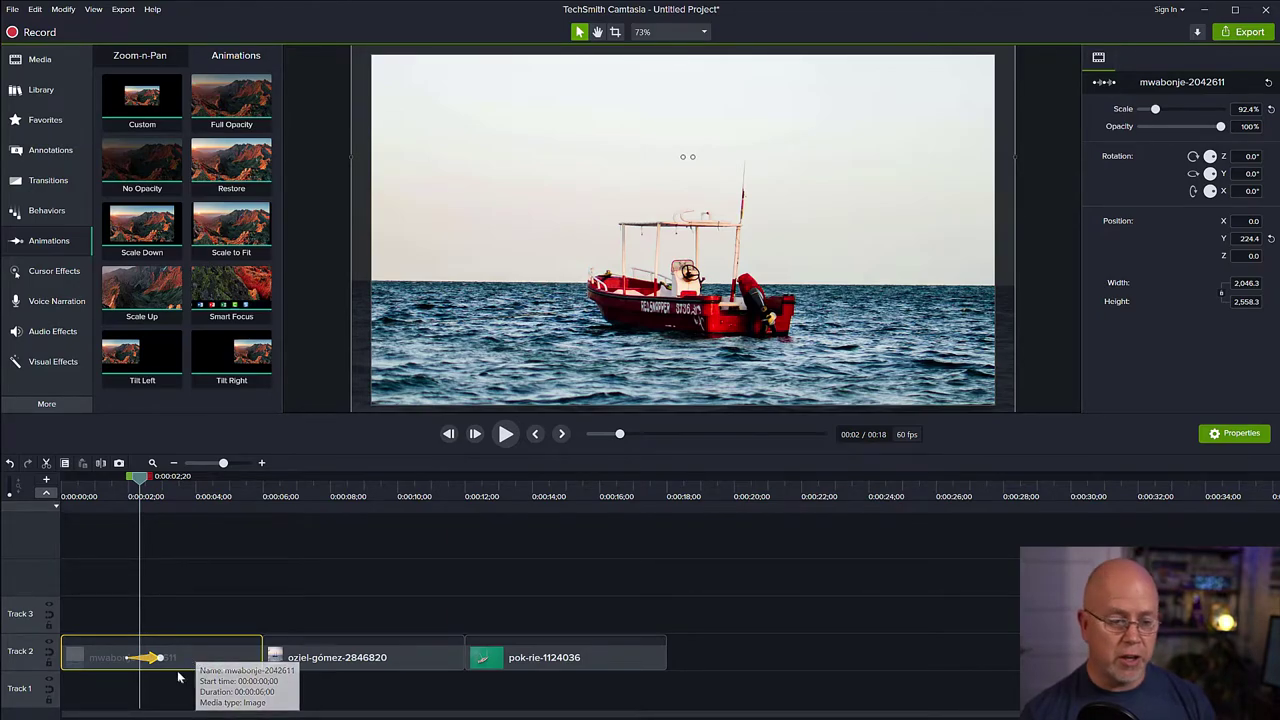
Stretch the red-boat animation to span the whole first clip to 0:05;20.
{"action": "left_click_drag", "start_coordinate": [150, 660], "coordinate": [88, 660]}
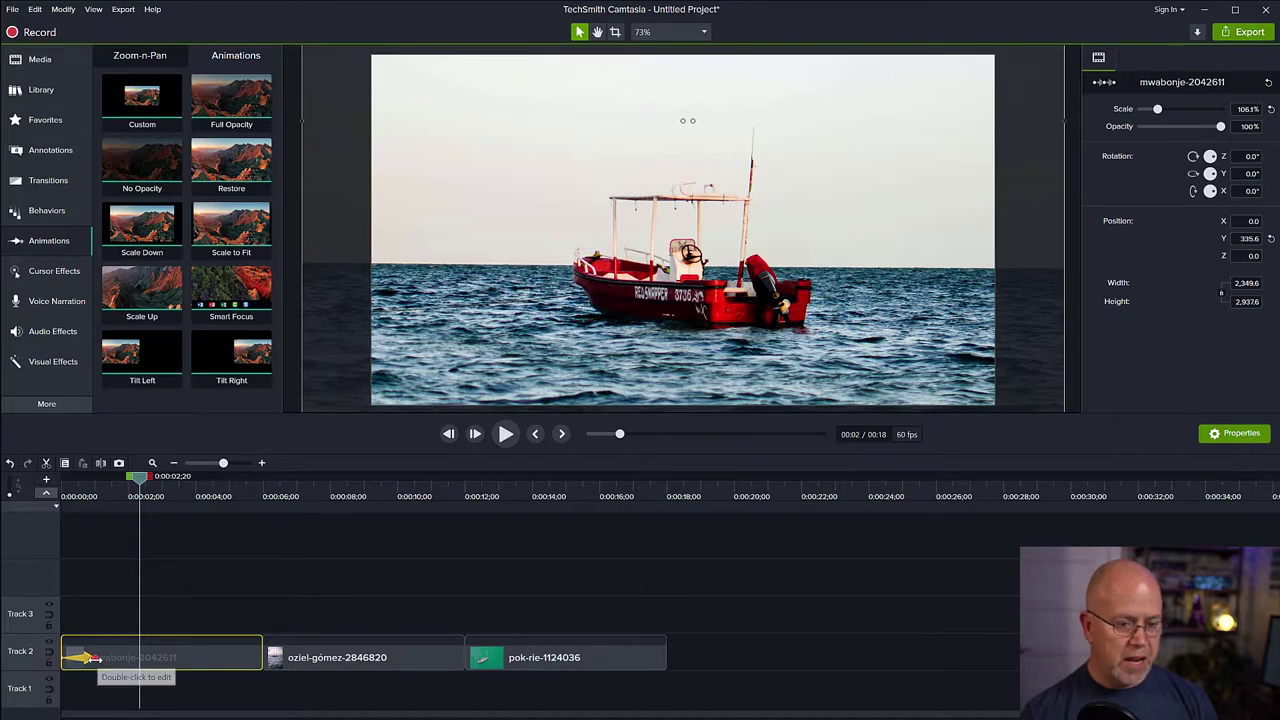
{"action": "left_click", "coordinate": [92, 657]}
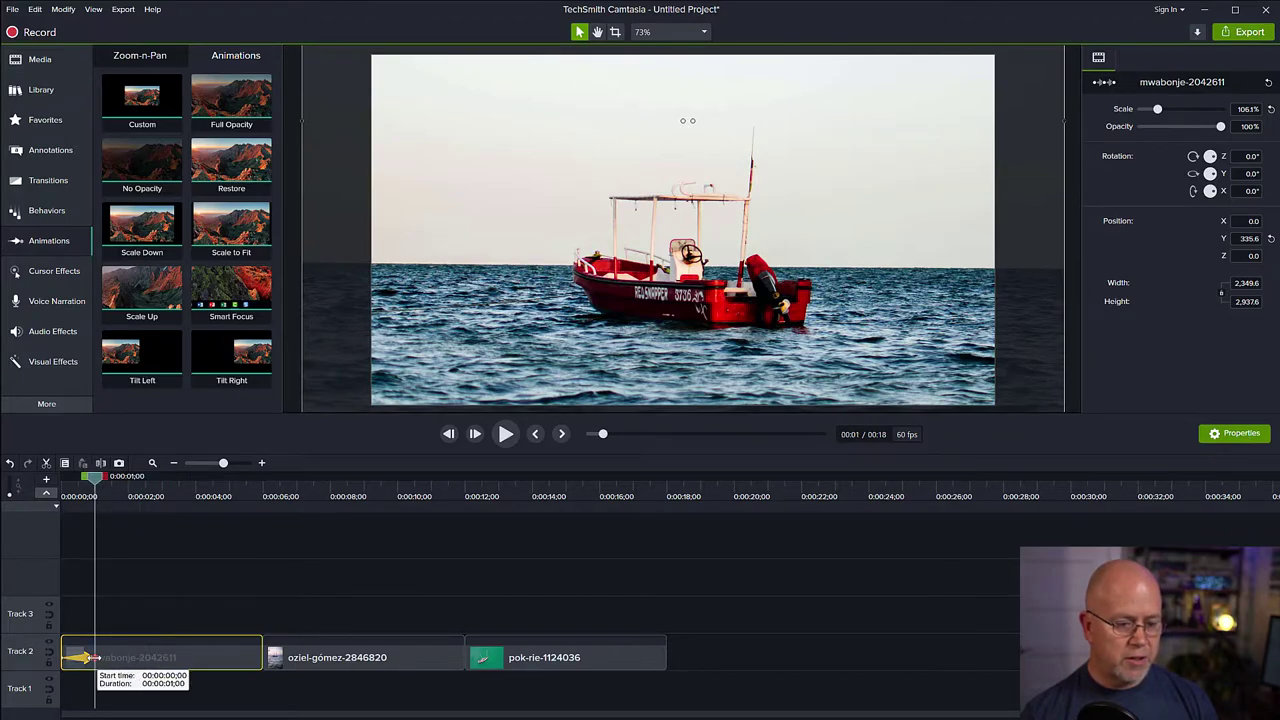
{"action": "left_click_drag", "start_coordinate": [92, 657], "coordinate": [262, 660]}
{"action": "left_click_drag", "start_coordinate": [263, 476], "coordinate": [53, 501]}
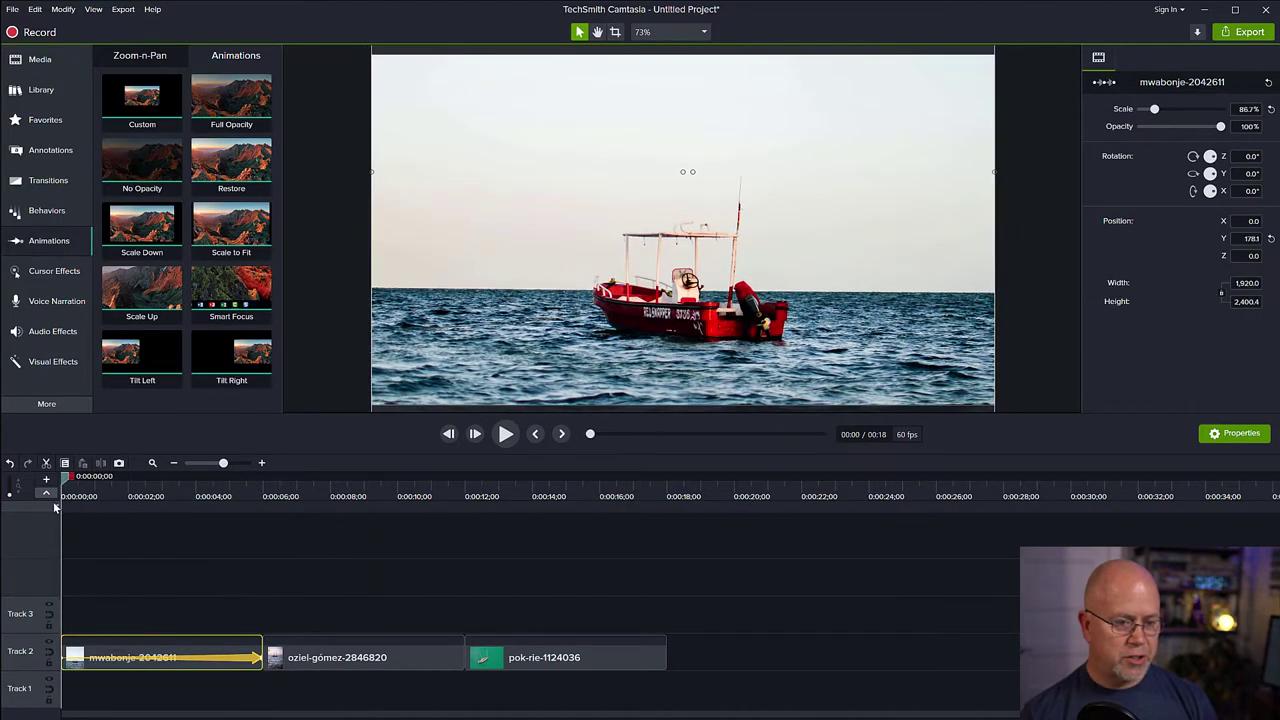
Play the video from the start to preview the red-boat zoom.
{"action": "left_click", "coordinate": [64, 482]}
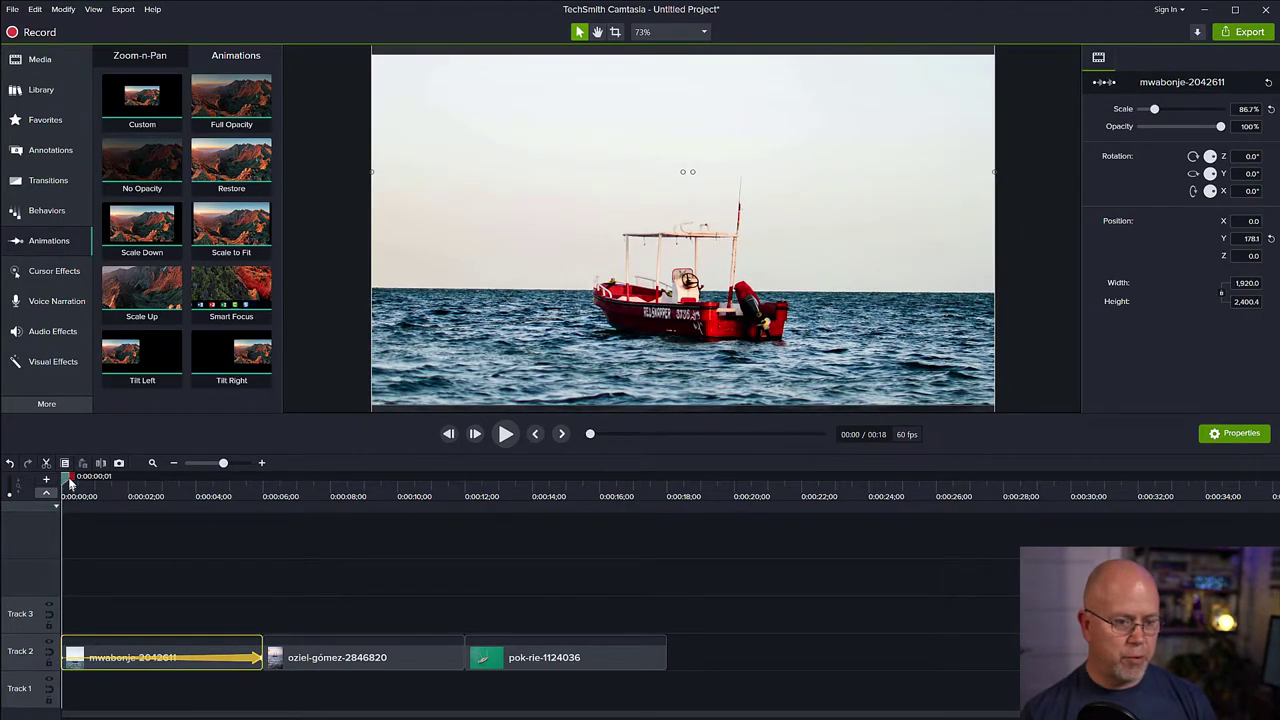
{"action": "left_click", "coordinate": [506, 434]}
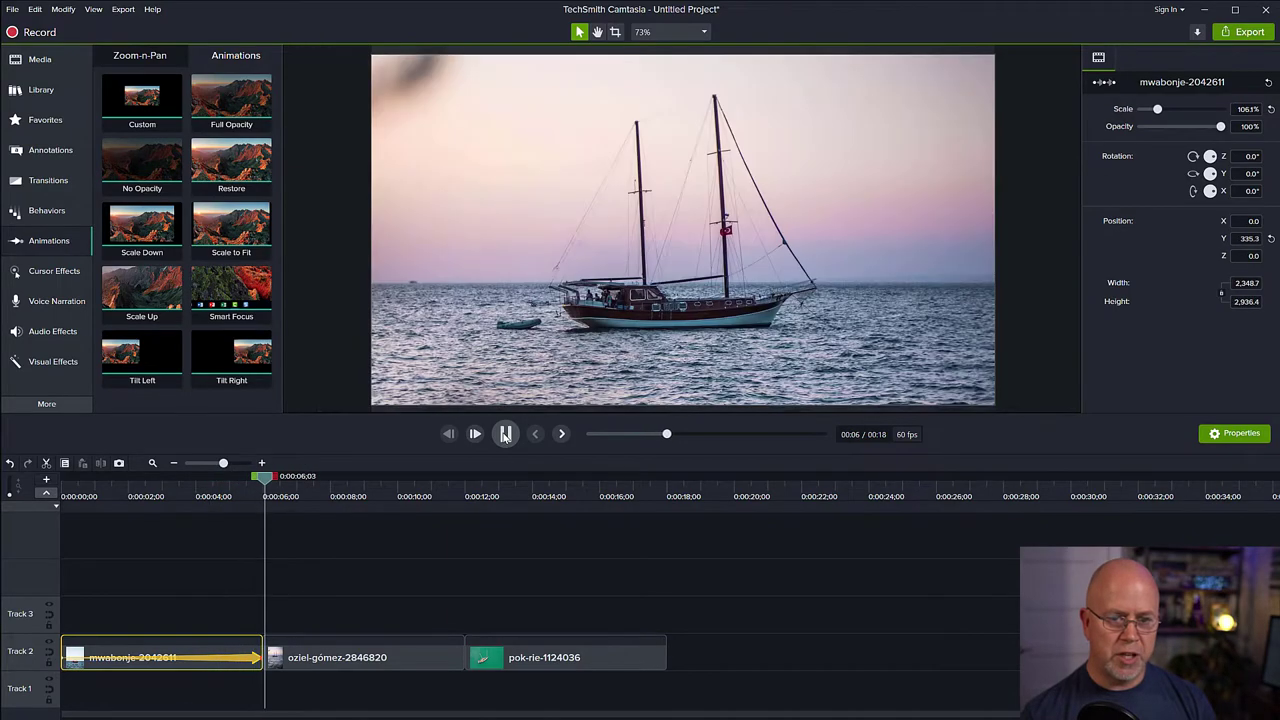
{"action": "left_click", "coordinate": [506, 434]}
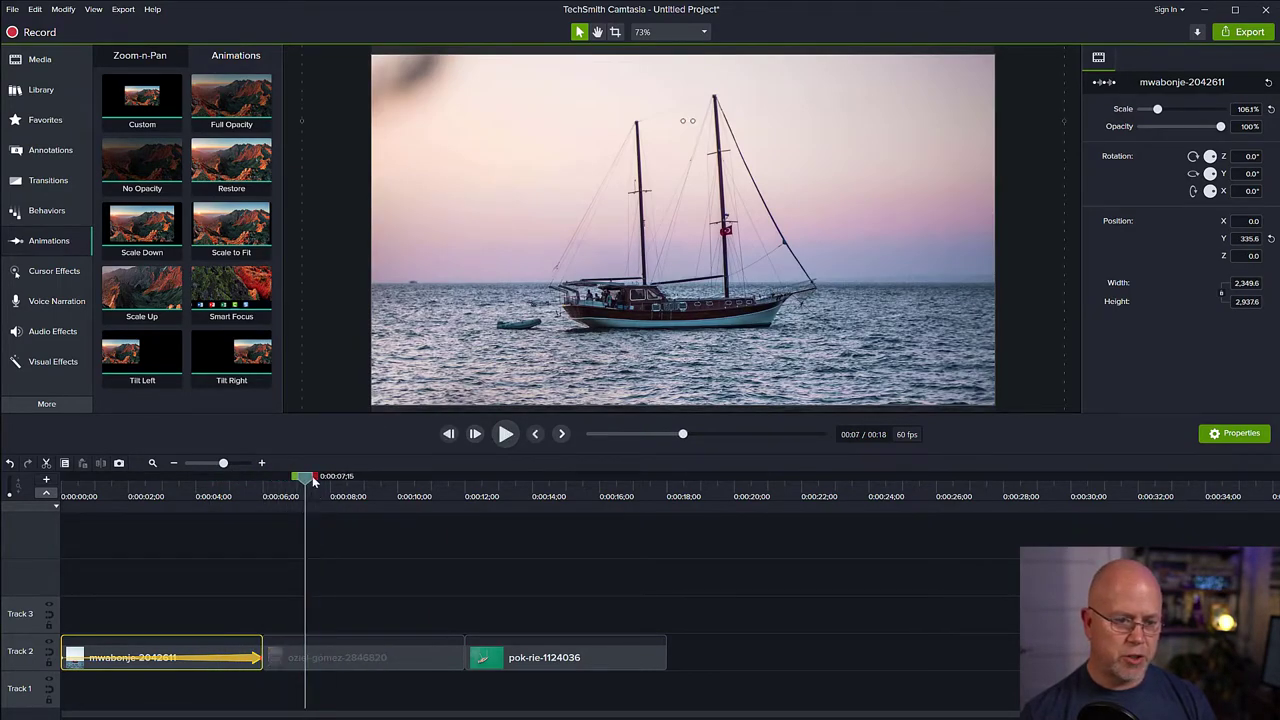
{"action": "left_click_drag", "start_coordinate": [313, 481], "coordinate": [231, 530]}
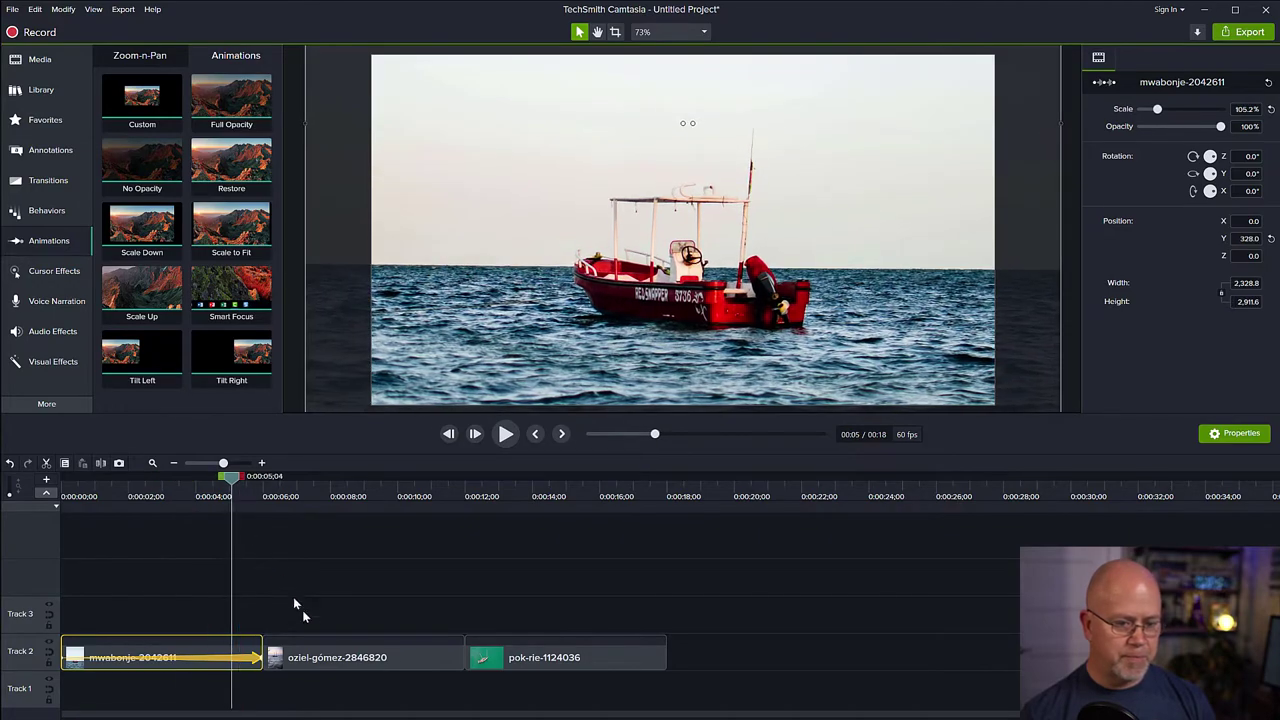
Add a Custom zoom-and-pan animation to the oziel-gómez sailboat clip.
{"action": "left_click_drag", "start_coordinate": [233, 483], "coordinate": [337, 507]}
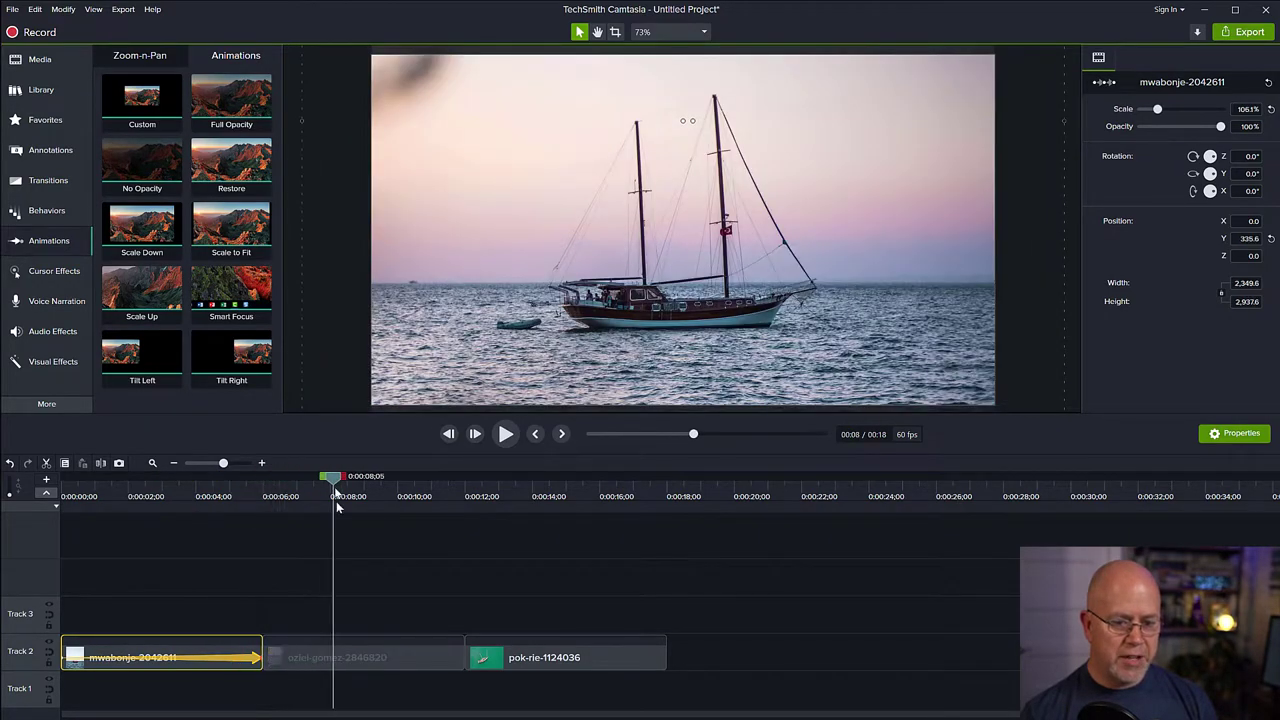
{"action": "left_click", "coordinate": [375, 660]}
{"action": "left_click", "coordinate": [48, 242]}
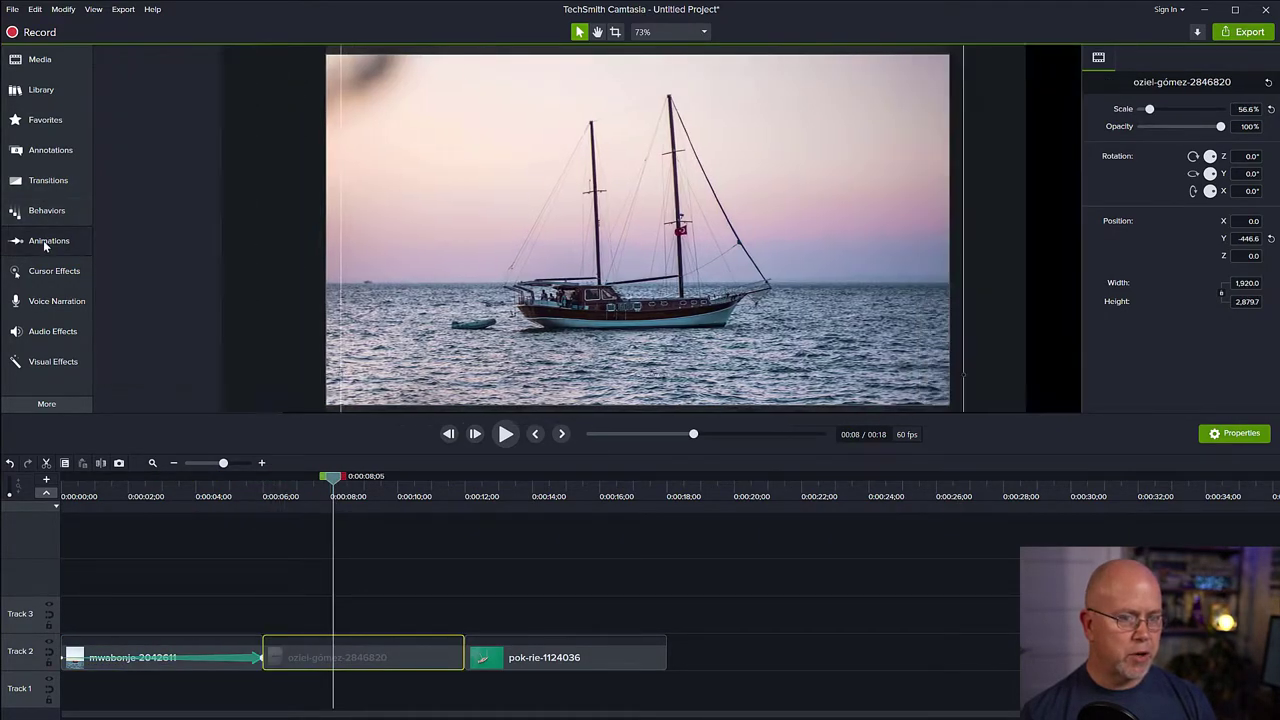
{"action": "left_click", "coordinate": [55, 244]}
{"action": "left_click_drag", "start_coordinate": [220, 165], "coordinate": [365, 657]}
{"action": "left_click", "coordinate": [333, 660]}
Lower the sailboat image and enlarge it to 62.1% at the animation's end.
{"action": "left_click_drag", "start_coordinate": [664, 288], "coordinate": [671, 340]}
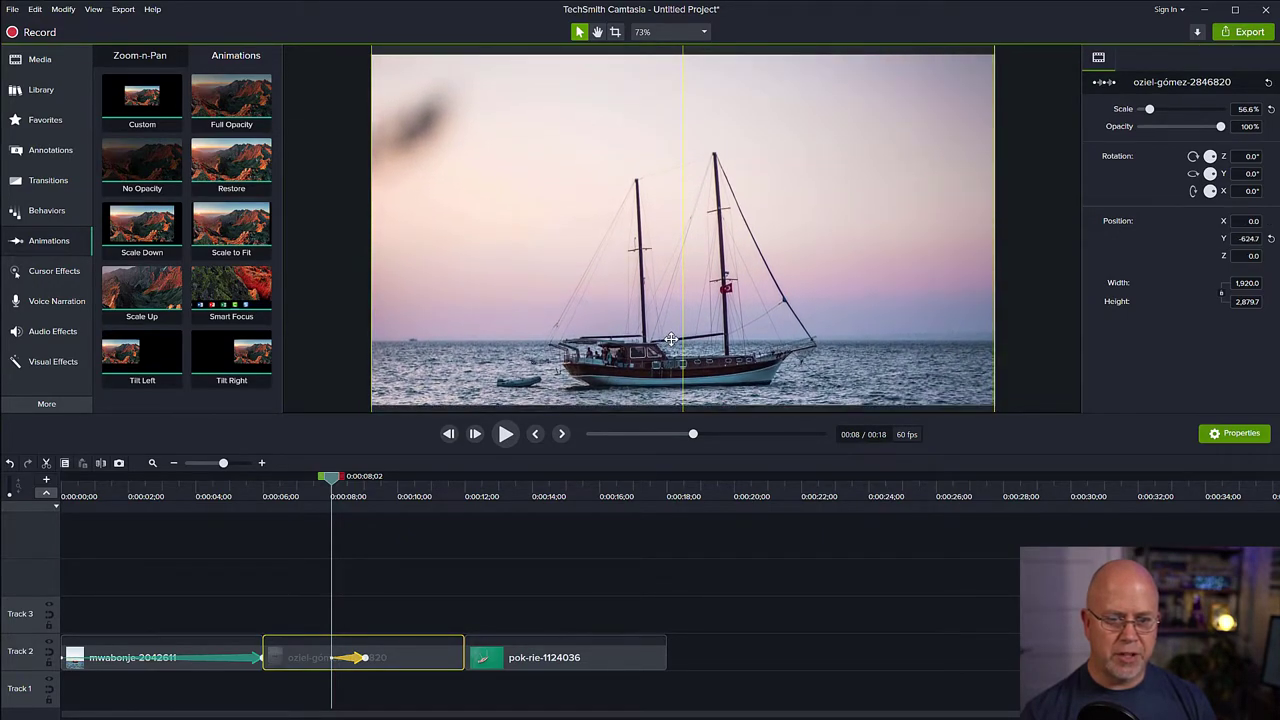
{"action": "left_click", "coordinate": [368, 658]}
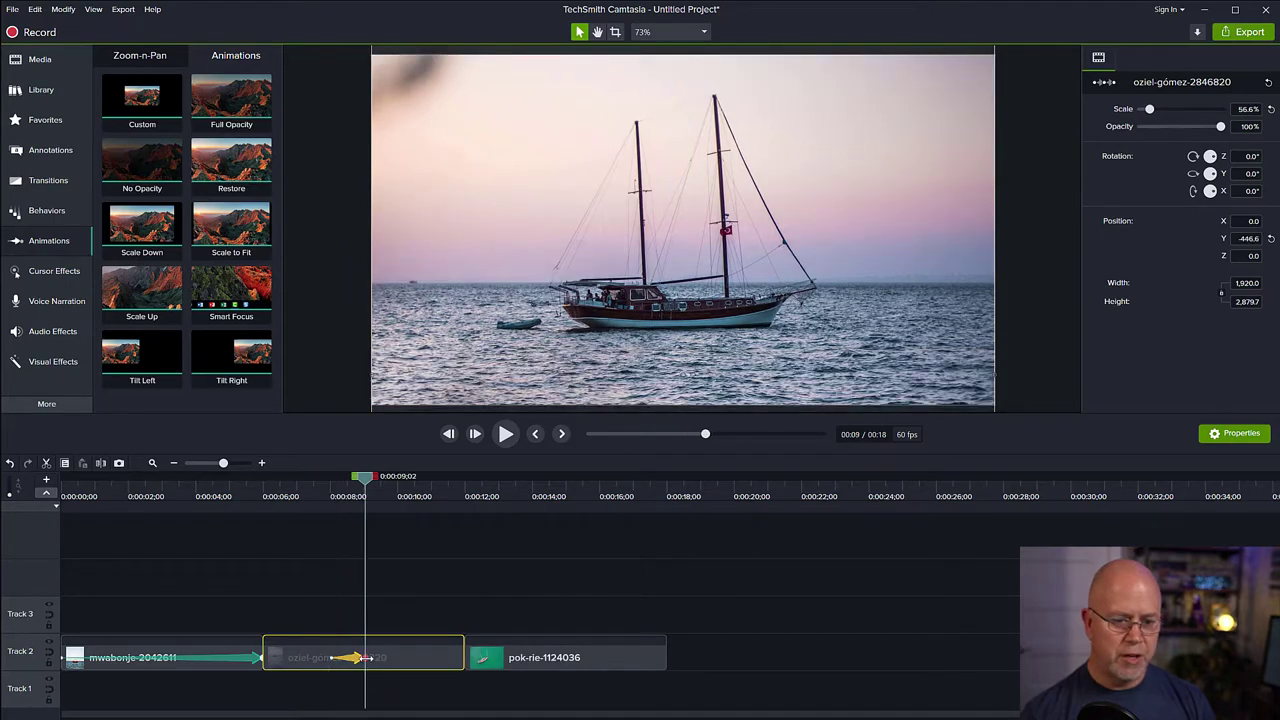
{"action": "mouse_move", "coordinate": [610, 350]}
{"action": "left_mouse_down"}
{"action": "mouse_move", "coordinate": [623, 366]}
{"action": "mouse_move", "coordinate": [627, 342]}
{"action": "left_mouse_up"}
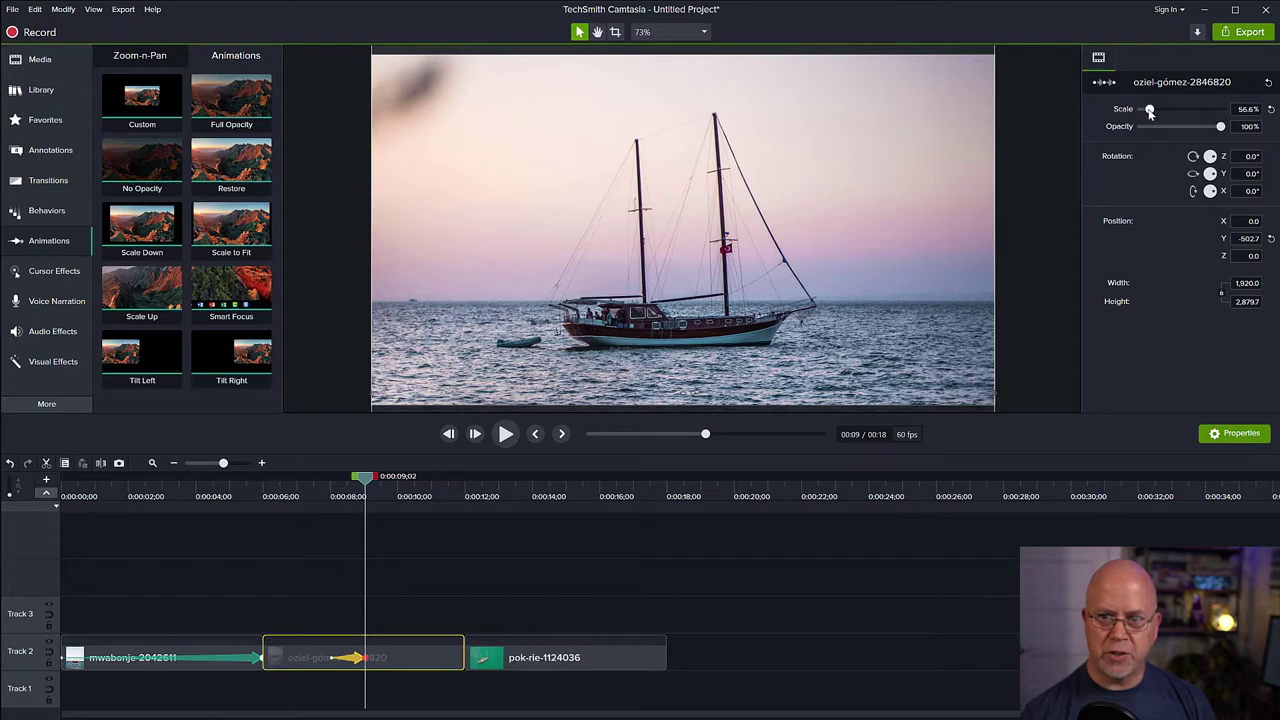
{"action": "left_click_drag", "start_coordinate": [1149, 113], "coordinate": [1150, 110]}
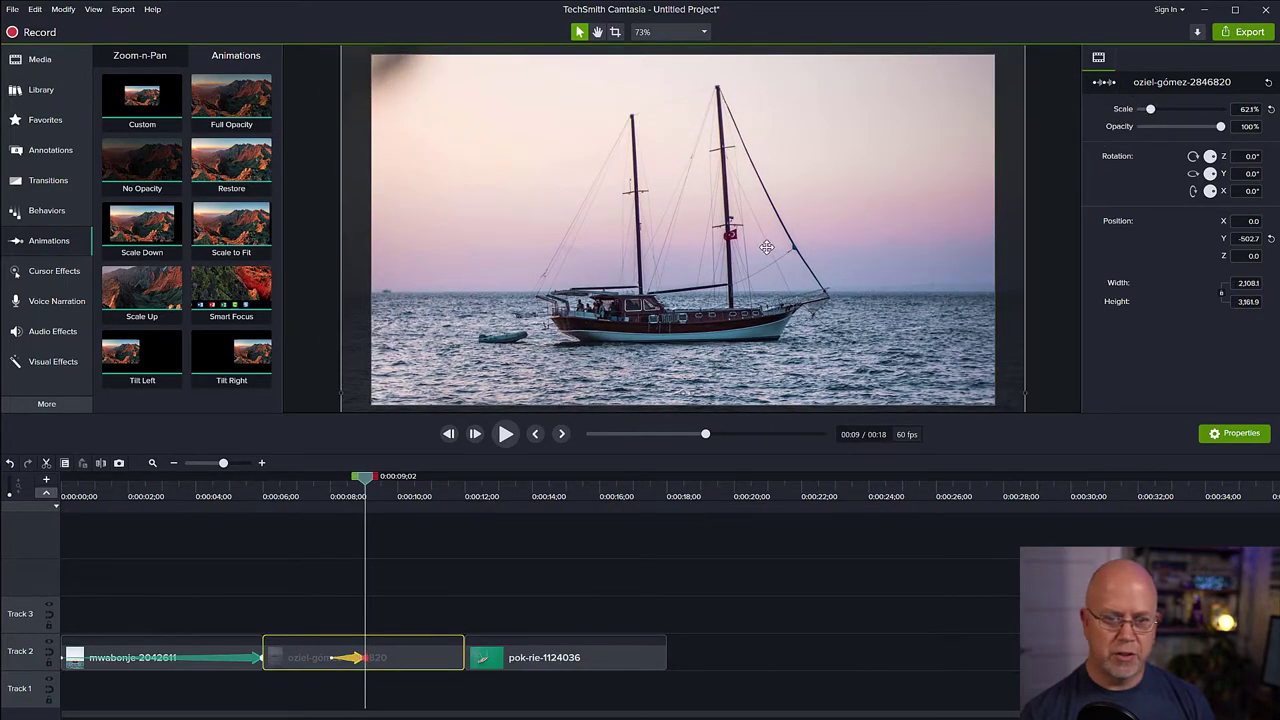
{"action": "left_click_drag", "start_coordinate": [369, 481], "coordinate": [342, 481]}
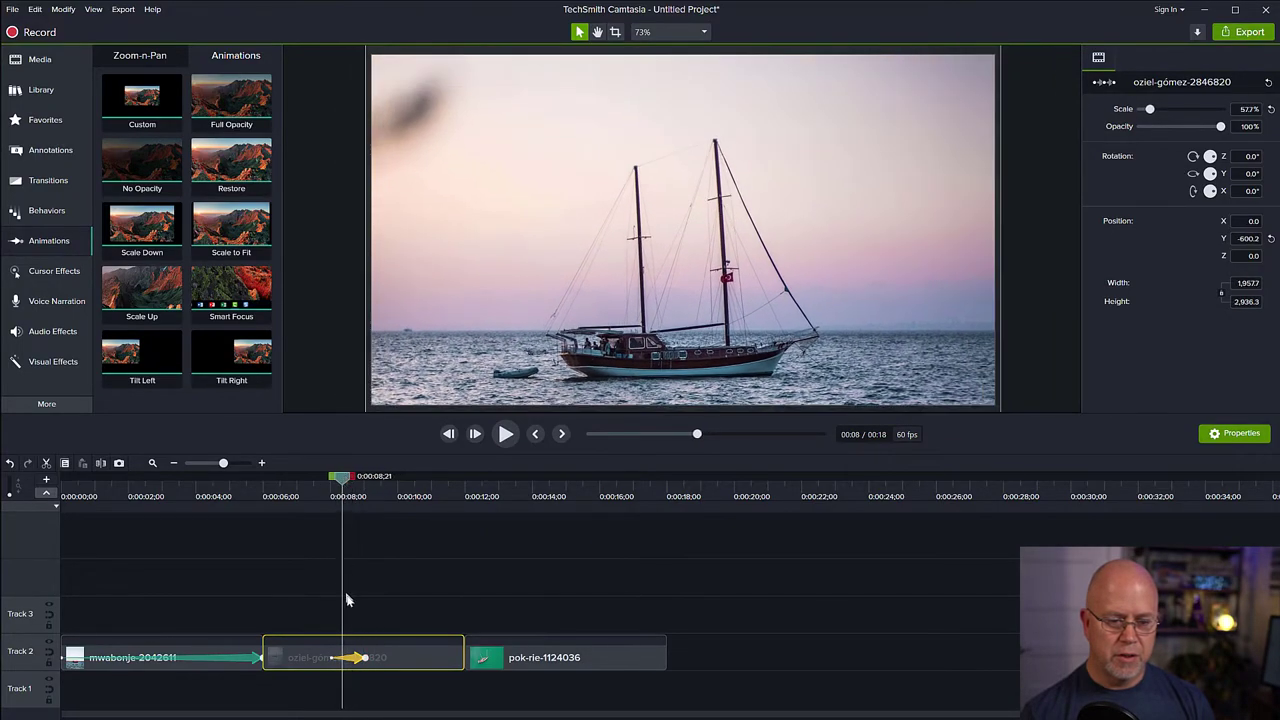
{"action": "left_click", "coordinate": [363, 660]}
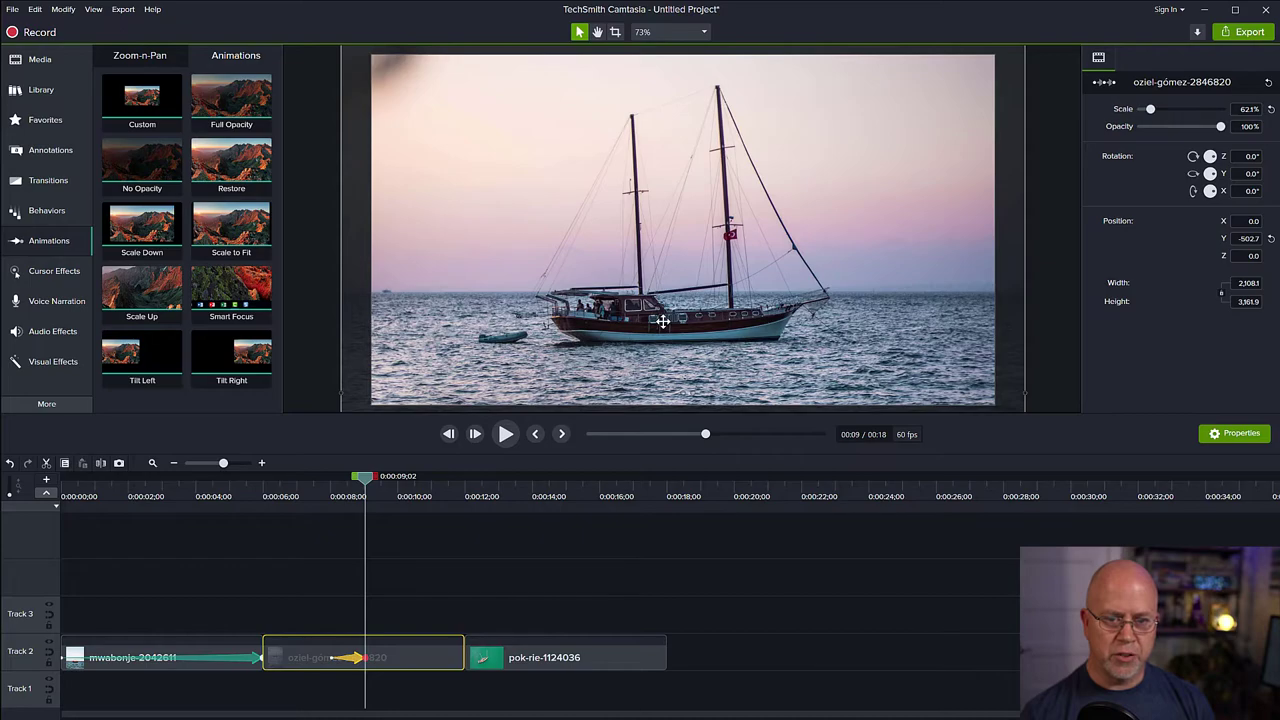
{"action": "left_click_drag", "start_coordinate": [662, 320], "coordinate": [663, 334]}
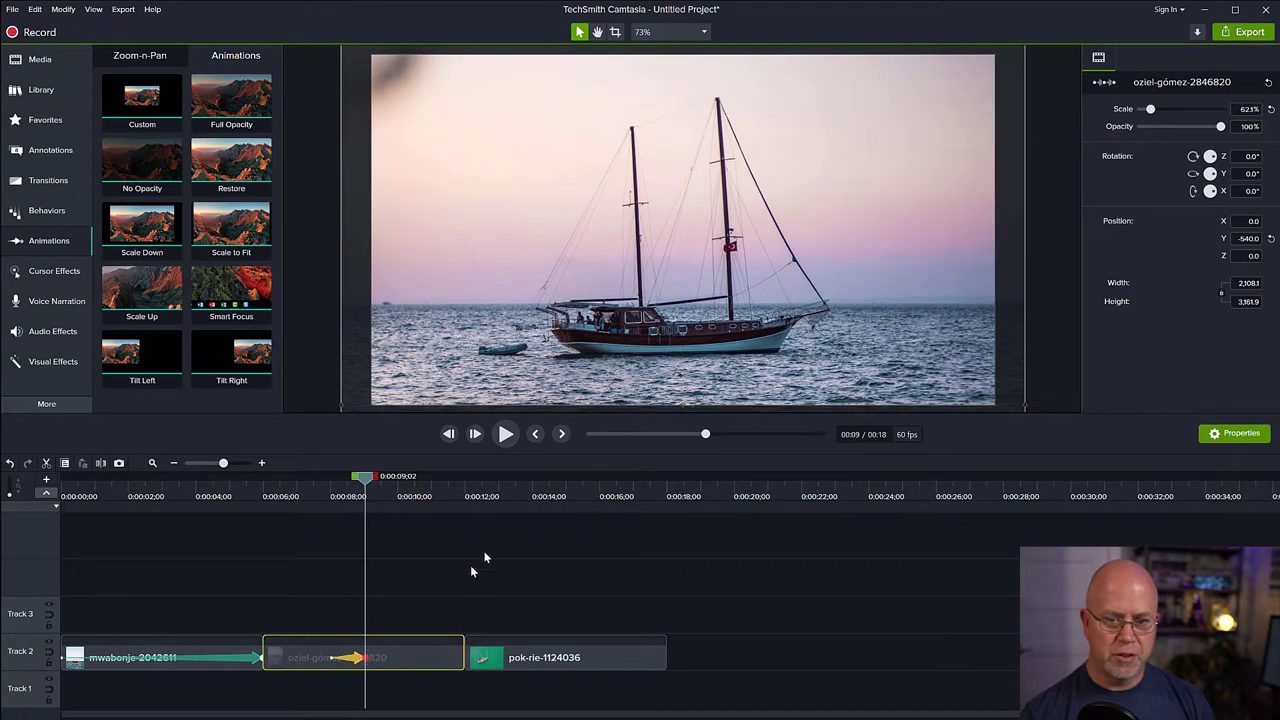
{"action": "mouse_move", "coordinate": [367, 482]}
{"action": "left_mouse_down"}
{"action": "mouse_move", "coordinate": [323, 479]}
{"action": "mouse_move", "coordinate": [372, 485]}
{"action": "mouse_move", "coordinate": [339, 484]}
{"action": "mouse_move", "coordinate": [366, 494]}
{"action": "left_mouse_up"}
Lengthen the sailboat animation to run across its six-second clip.
{"action": "left_click_drag", "start_coordinate": [355, 660], "coordinate": [478, 662]}
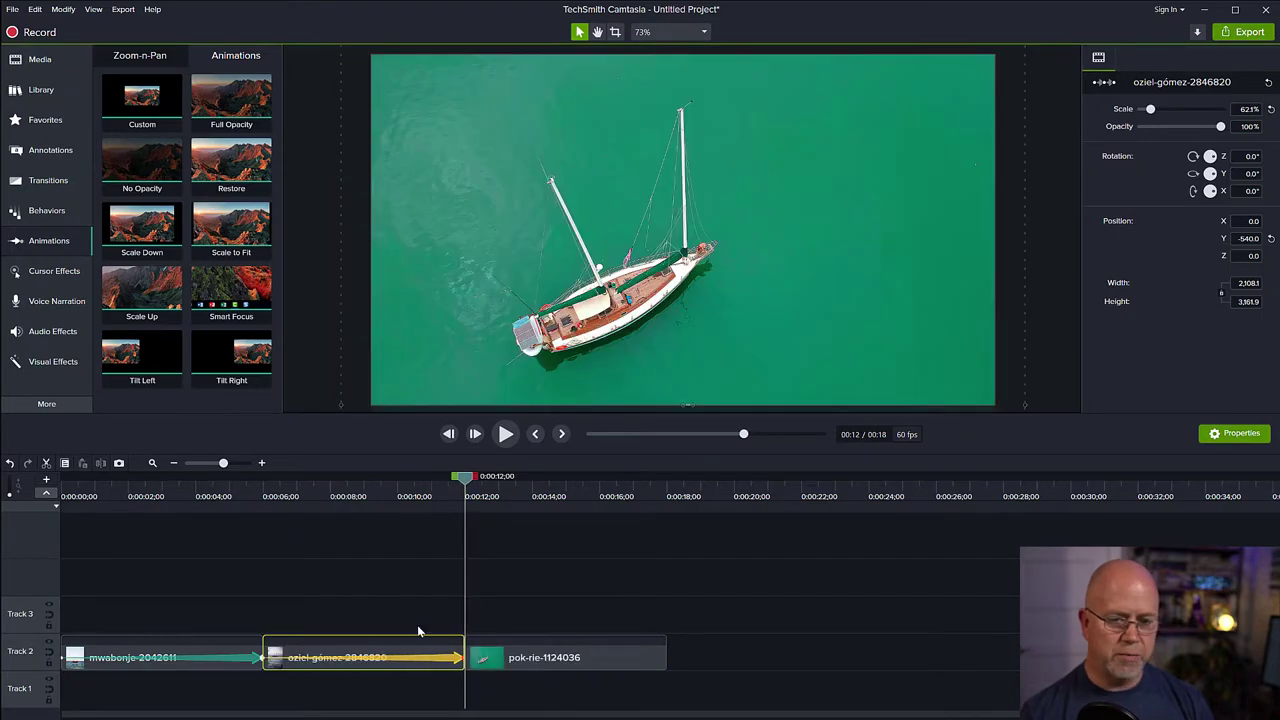
{"action": "left_click_drag", "start_coordinate": [470, 495], "coordinate": [449, 570]}
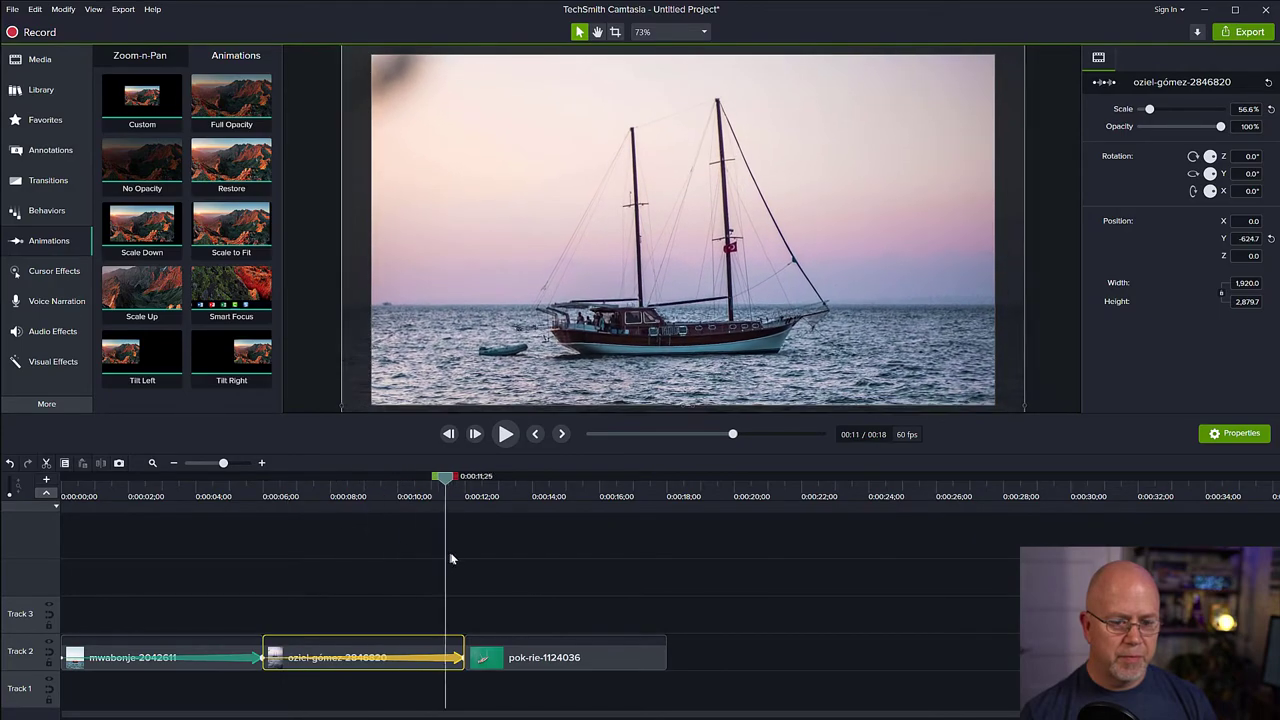
{"action": "left_click", "coordinate": [514, 655]}
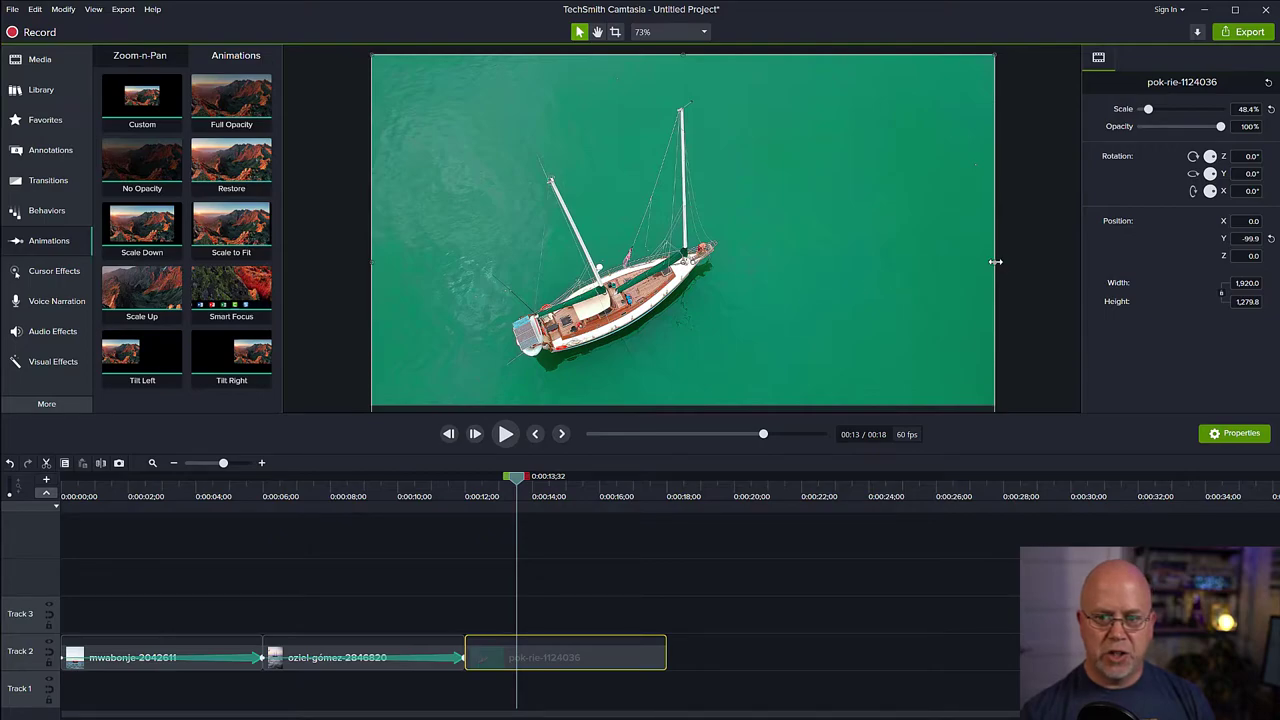
Scale the green drone shot to 58.5%, nudge it left and up, and add a Custom animation.
{"action": "left_click_drag", "start_coordinate": [997, 261], "coordinate": [1122, 268]}
{"action": "left_click_drag", "start_coordinate": [842, 296], "coordinate": [762, 305]}
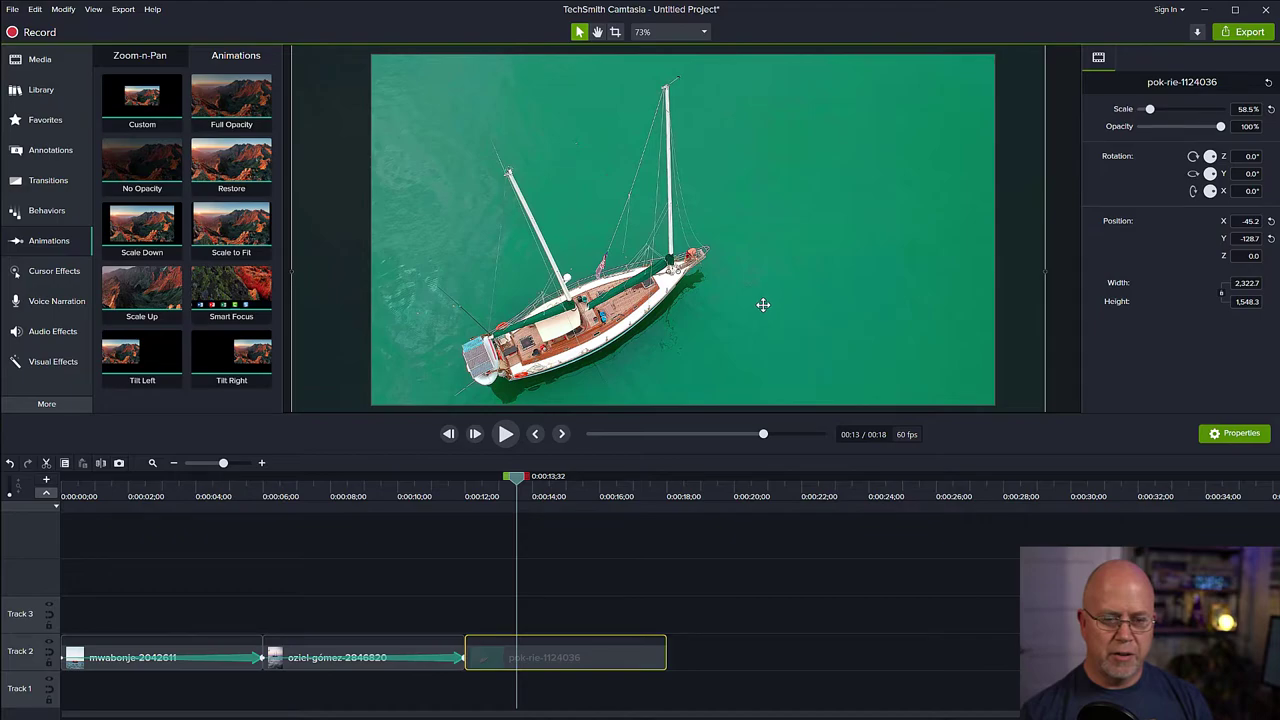
{"action": "left_click_drag", "start_coordinate": [763, 304], "coordinate": [764, 303]}
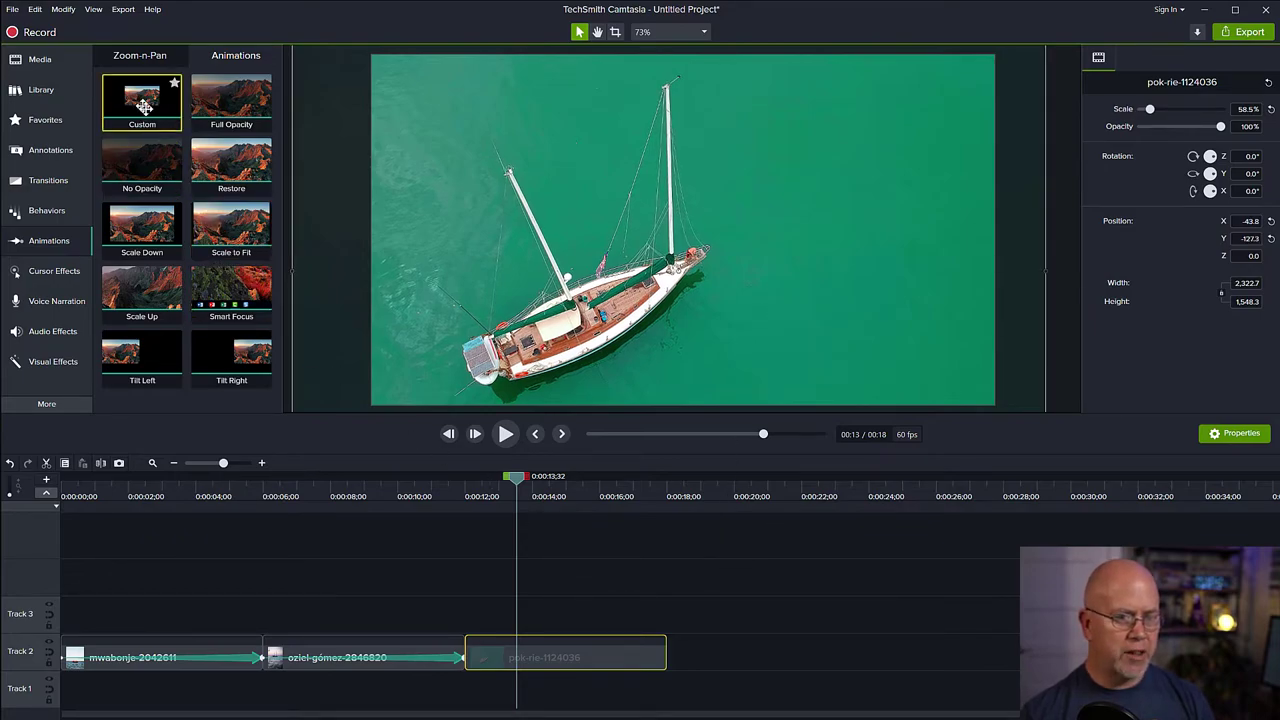
{"action": "left_click_drag", "start_coordinate": [144, 105], "coordinate": [547, 662]}
{"action": "left_click", "coordinate": [512, 662]}
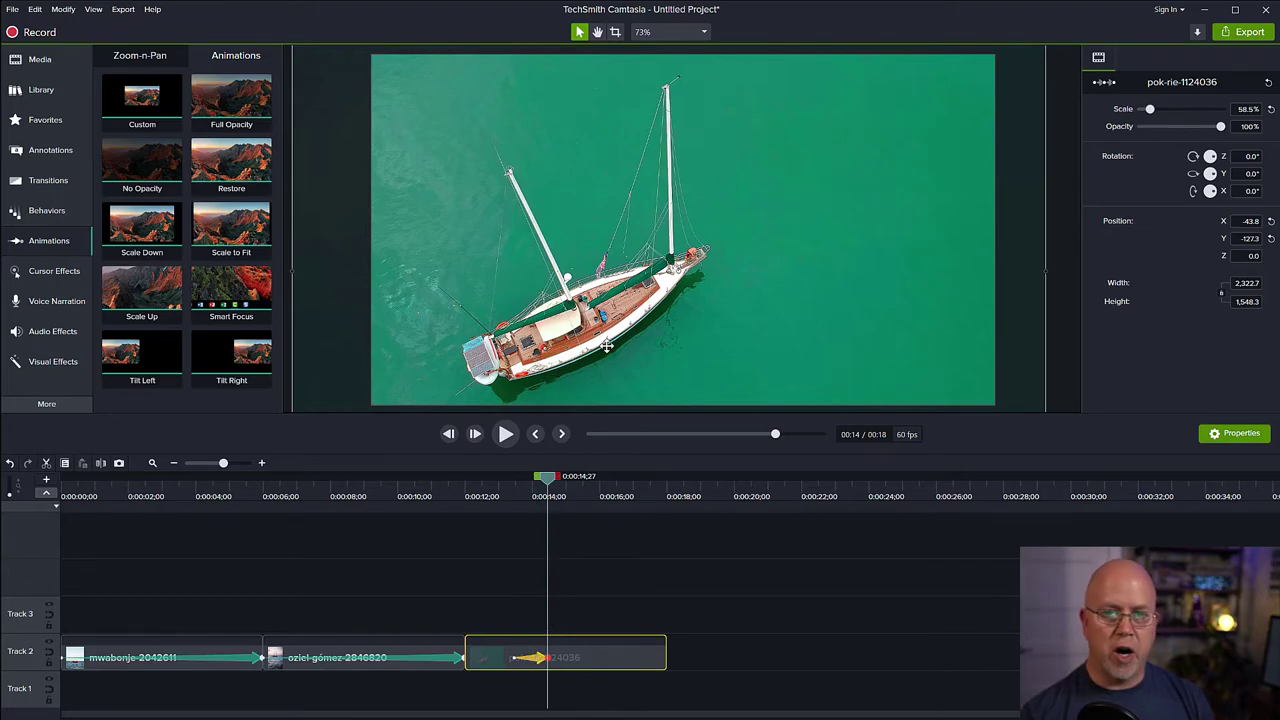
Reframe the drone shot's animation: shift it left at the start, end at 69.6% zoom, X 94.5, Y -82.1.
{"action": "left_click", "coordinate": [516, 658]}
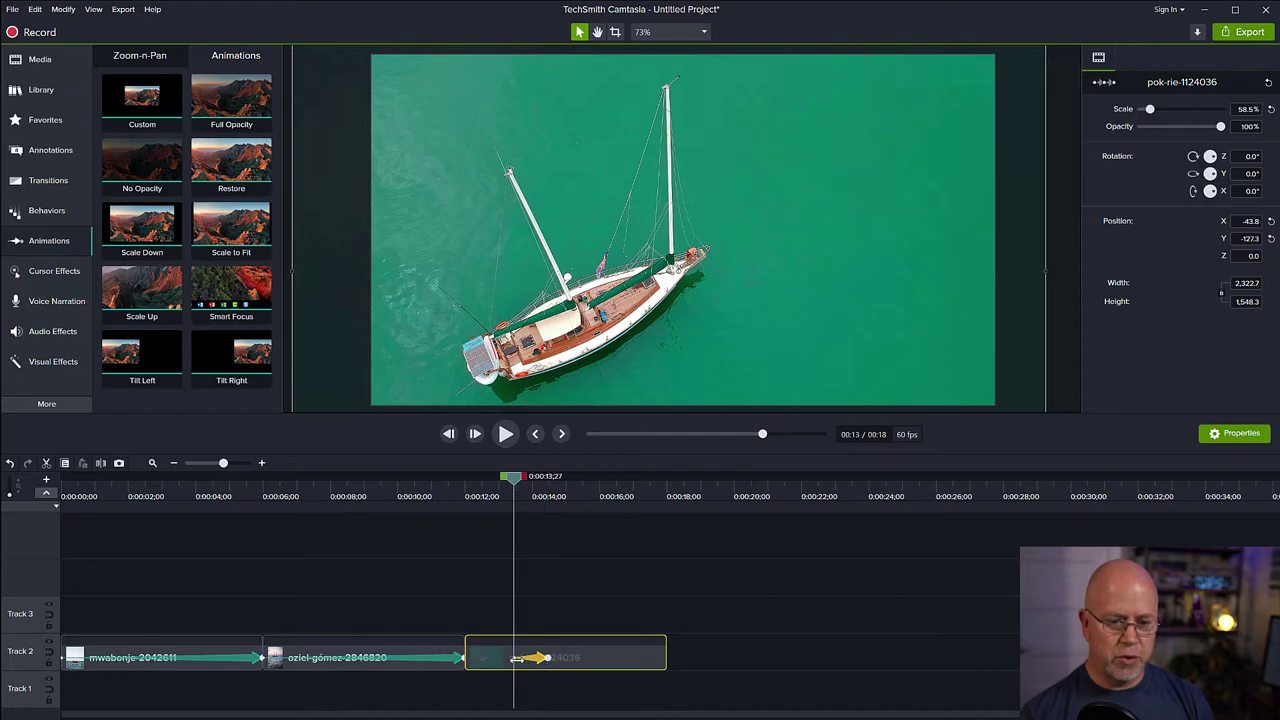
{"action": "left_click_drag", "start_coordinate": [556, 356], "coordinate": [540, 356]}
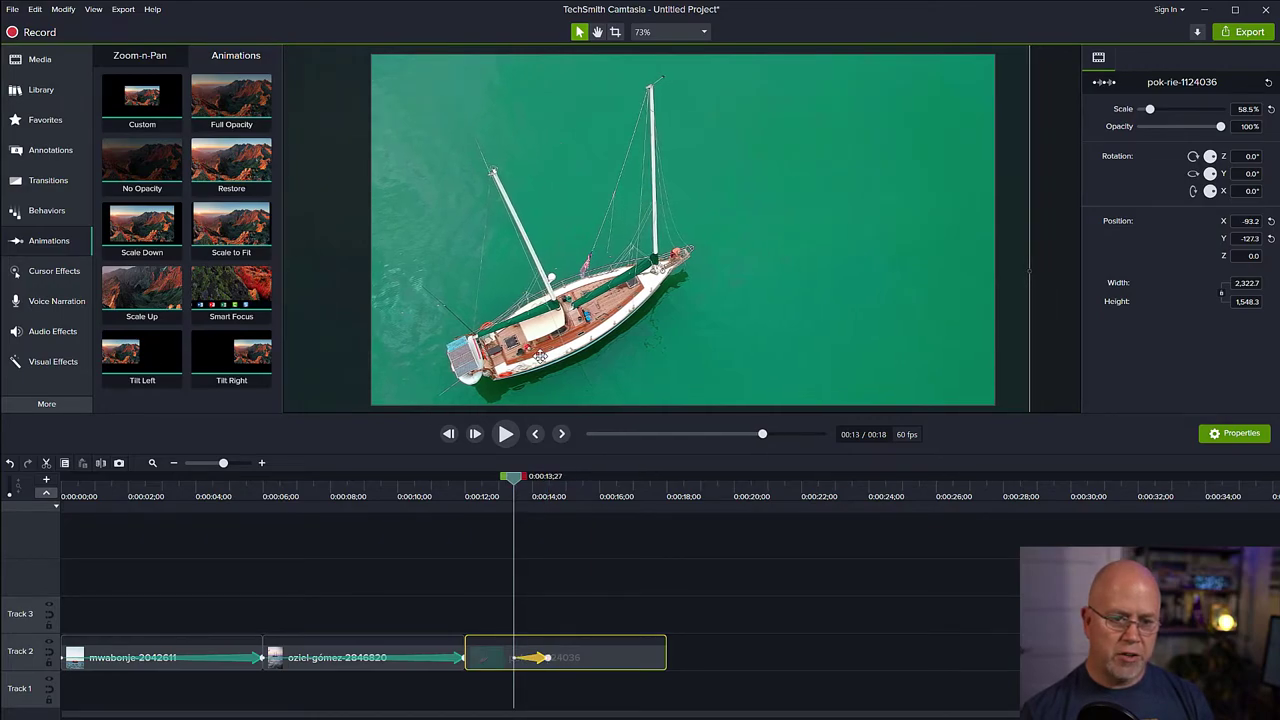
{"action": "left_click", "coordinate": [559, 648]}
{"action": "left_click_drag", "start_coordinate": [665, 342], "coordinate": [662, 330]}
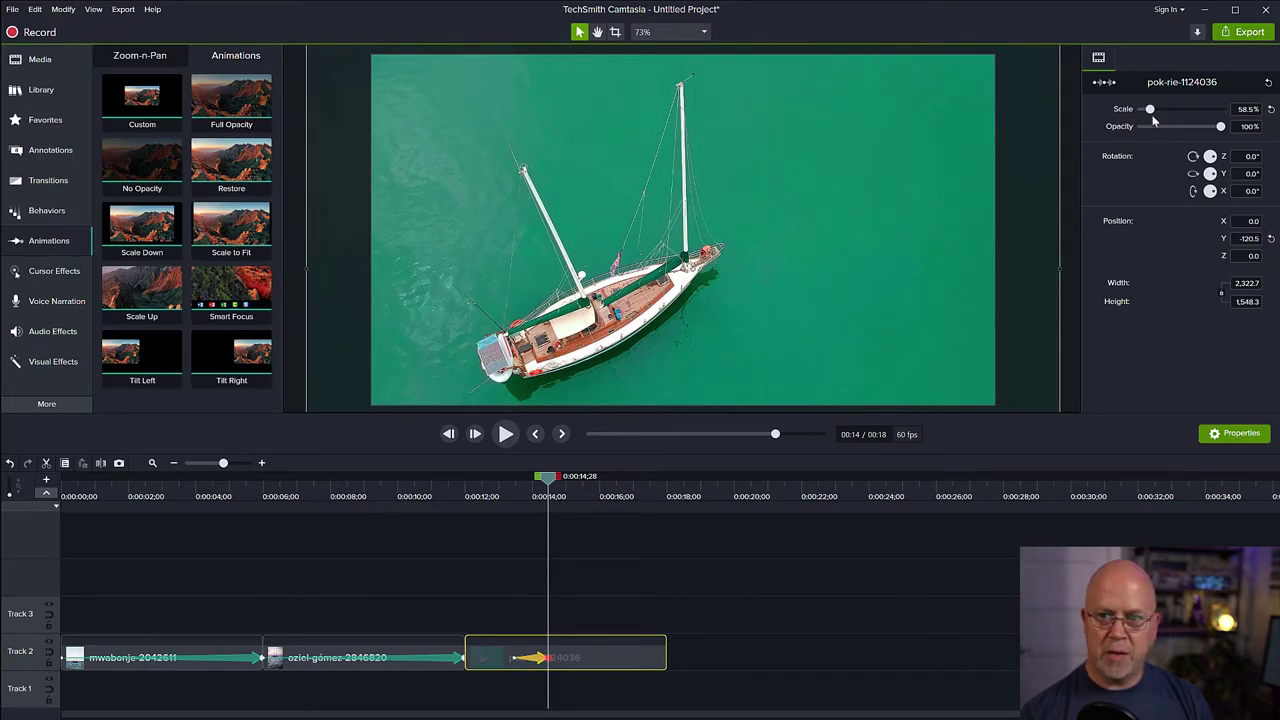
{"action": "left_click_drag", "start_coordinate": [1150, 112], "coordinate": [1152, 113]}
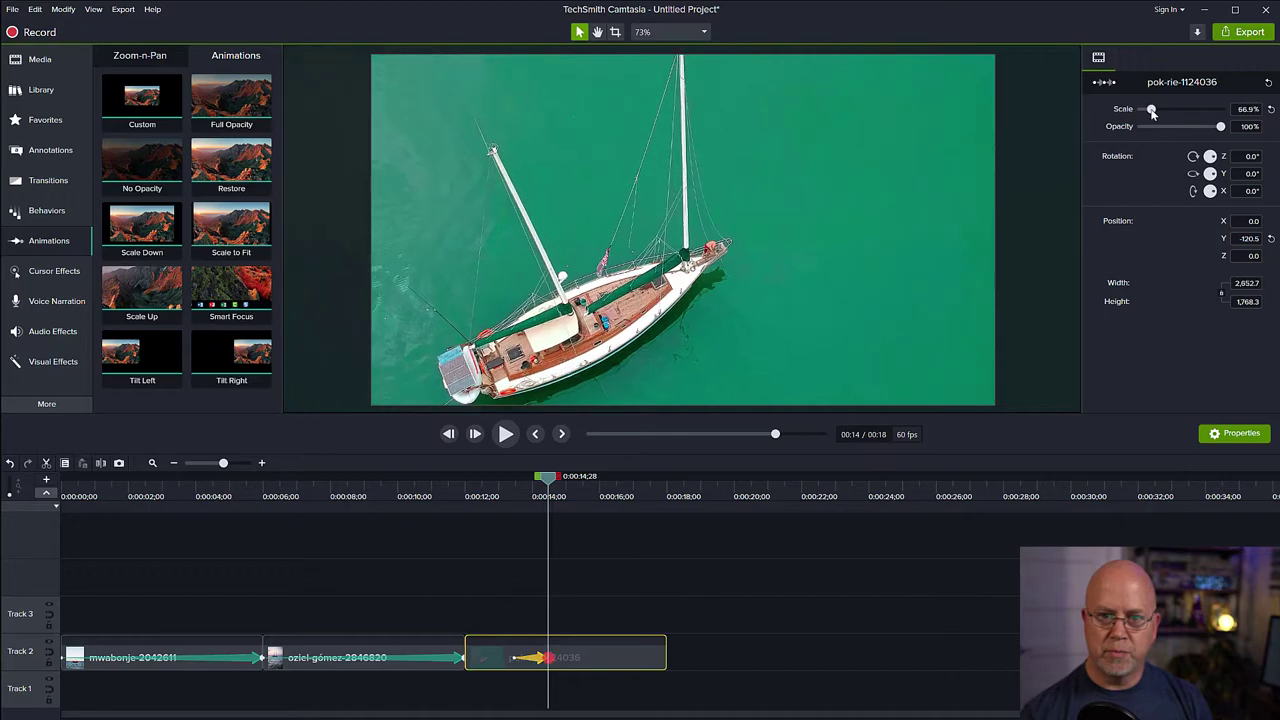
{"action": "left_click_drag", "start_coordinate": [629, 333], "coordinate": [660, 320]}
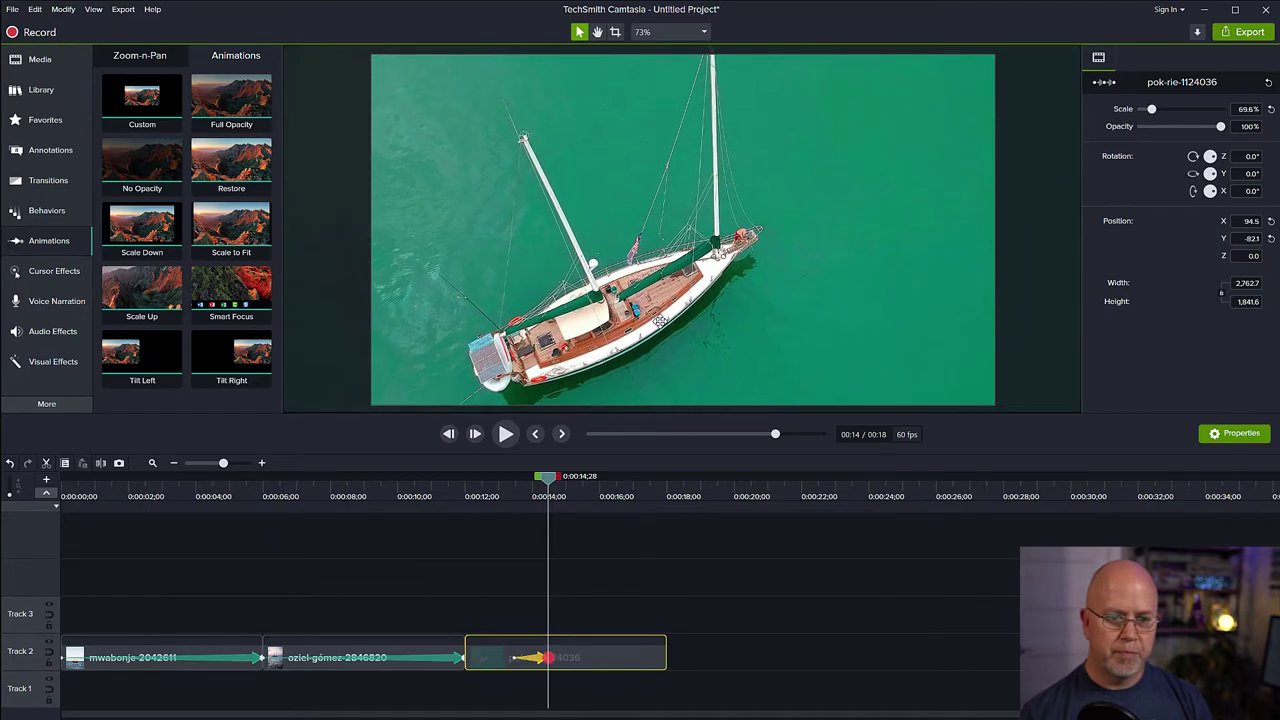
Stretch the pok-rie-1124036 sailboat zoom animation to the clip's right edge and check it.
{"action": "left_click_drag", "start_coordinate": [548, 484], "coordinate": [513, 485]}
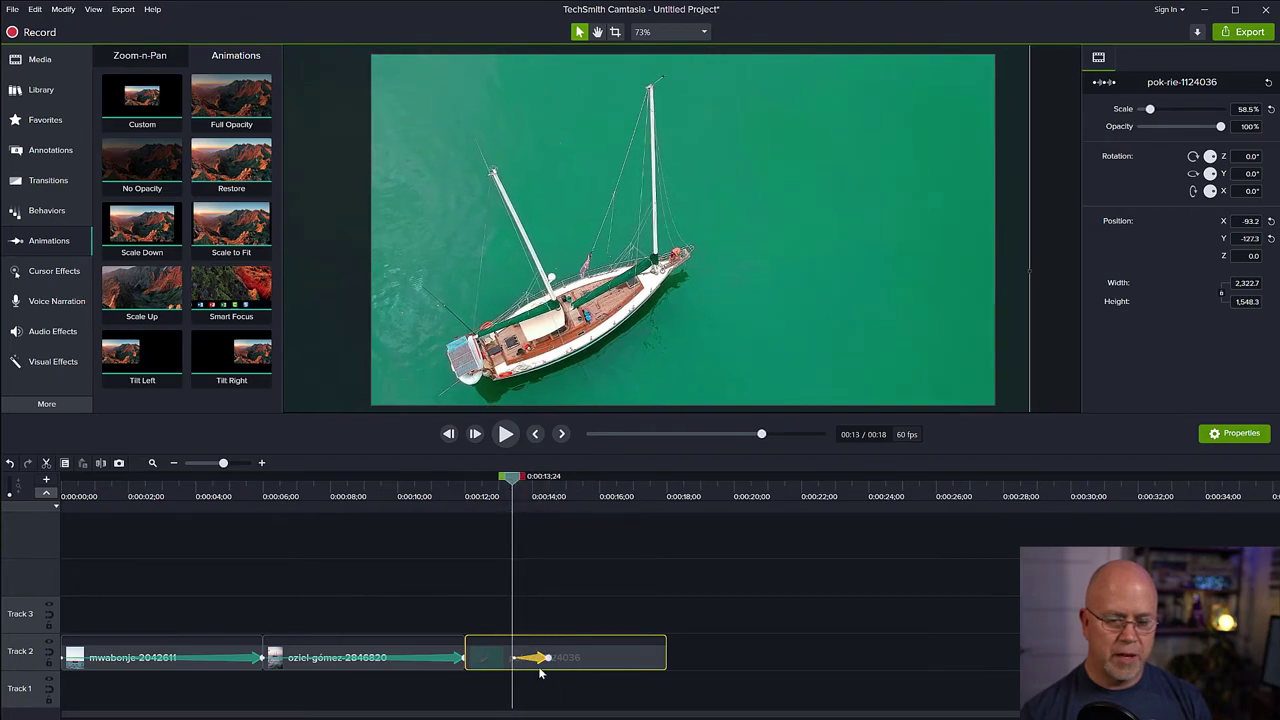
{"action": "left_click_drag", "start_coordinate": [538, 662], "coordinate": [679, 662]}
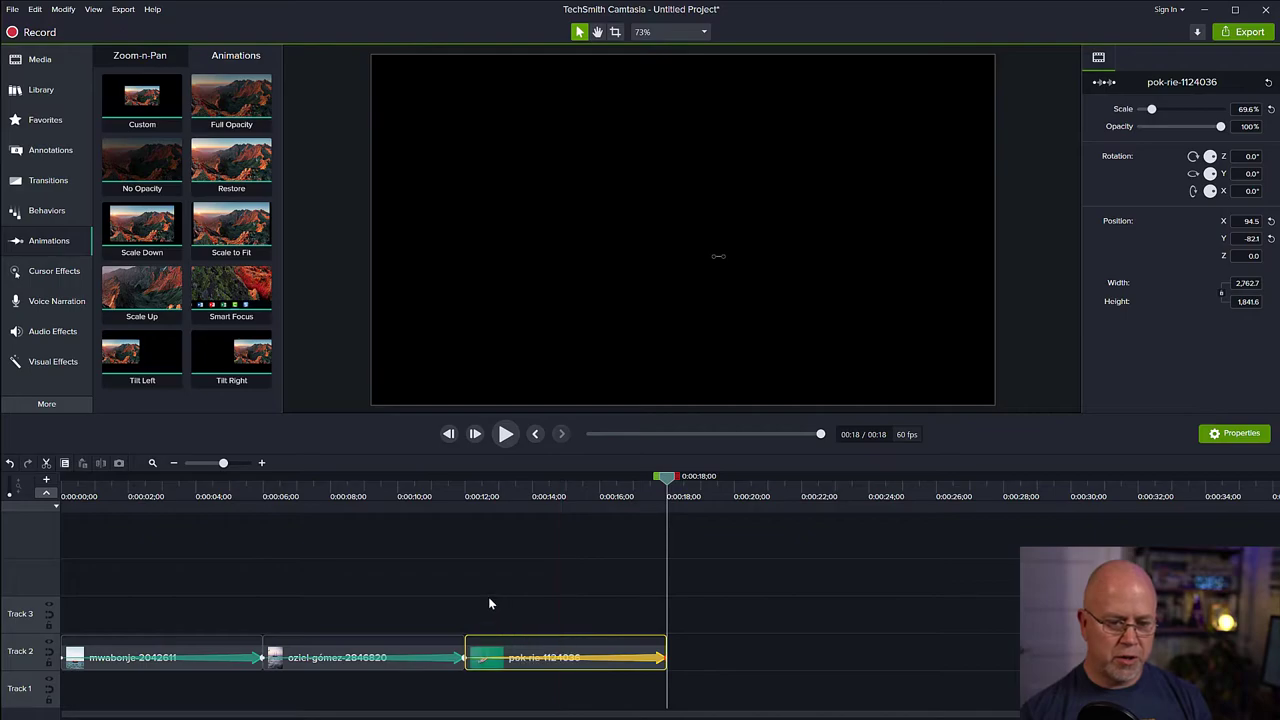
{"action": "left_click", "coordinate": [470, 492]}
{"action": "left_click_drag", "start_coordinate": [462, 483], "coordinate": [348, 651]}
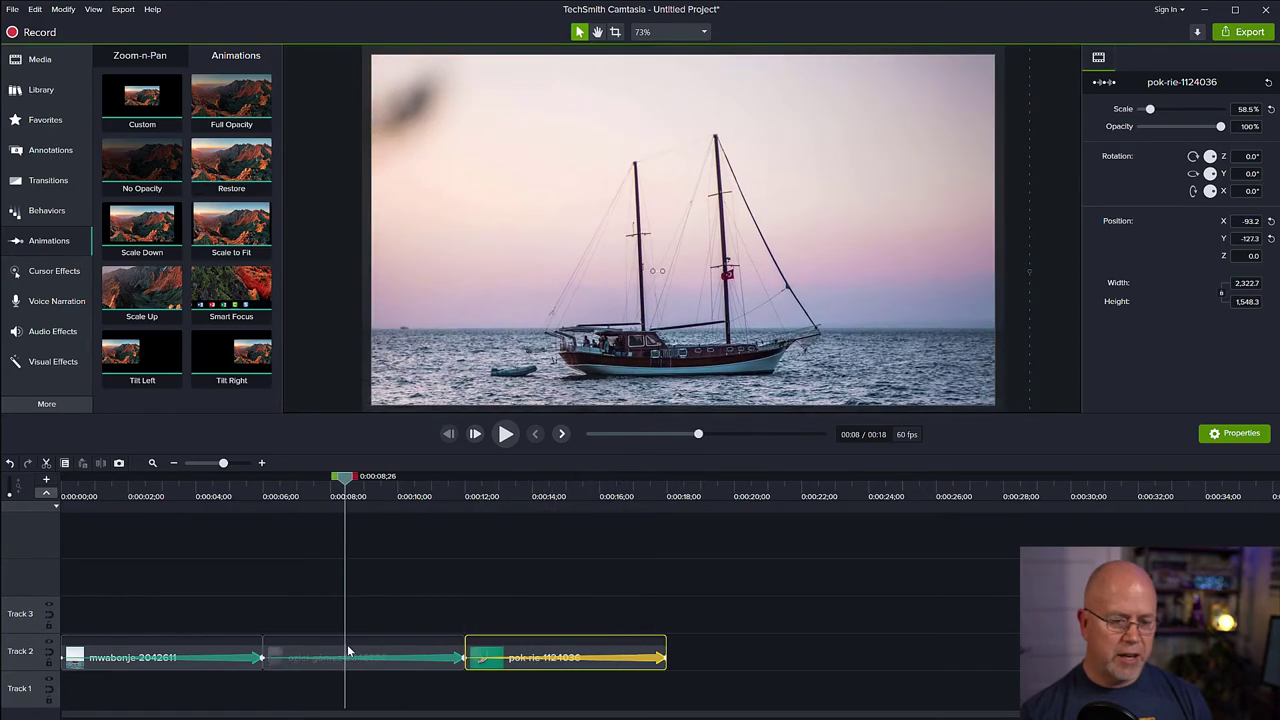
{"action": "left_click", "coordinate": [270, 617]}
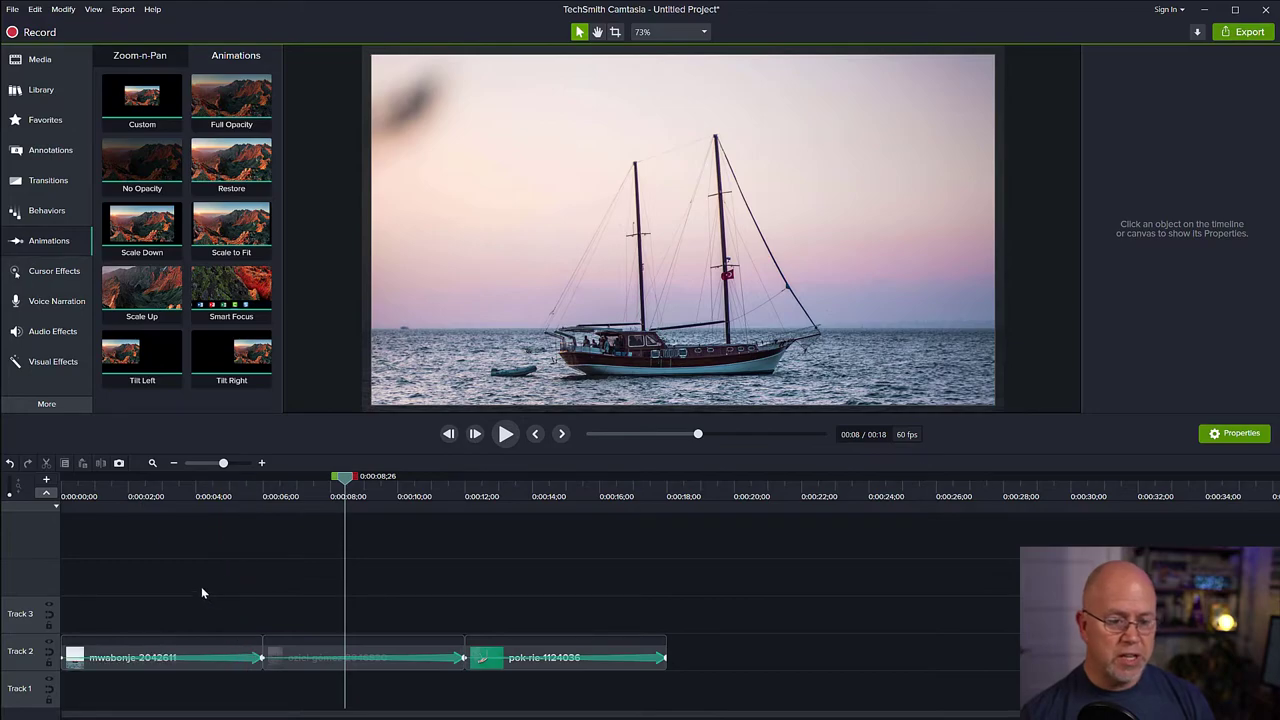
Apply the Fade transition to all three boat clips on Track 2.
{"action": "left_click_drag", "start_coordinate": [202, 578], "coordinate": [513, 660]}
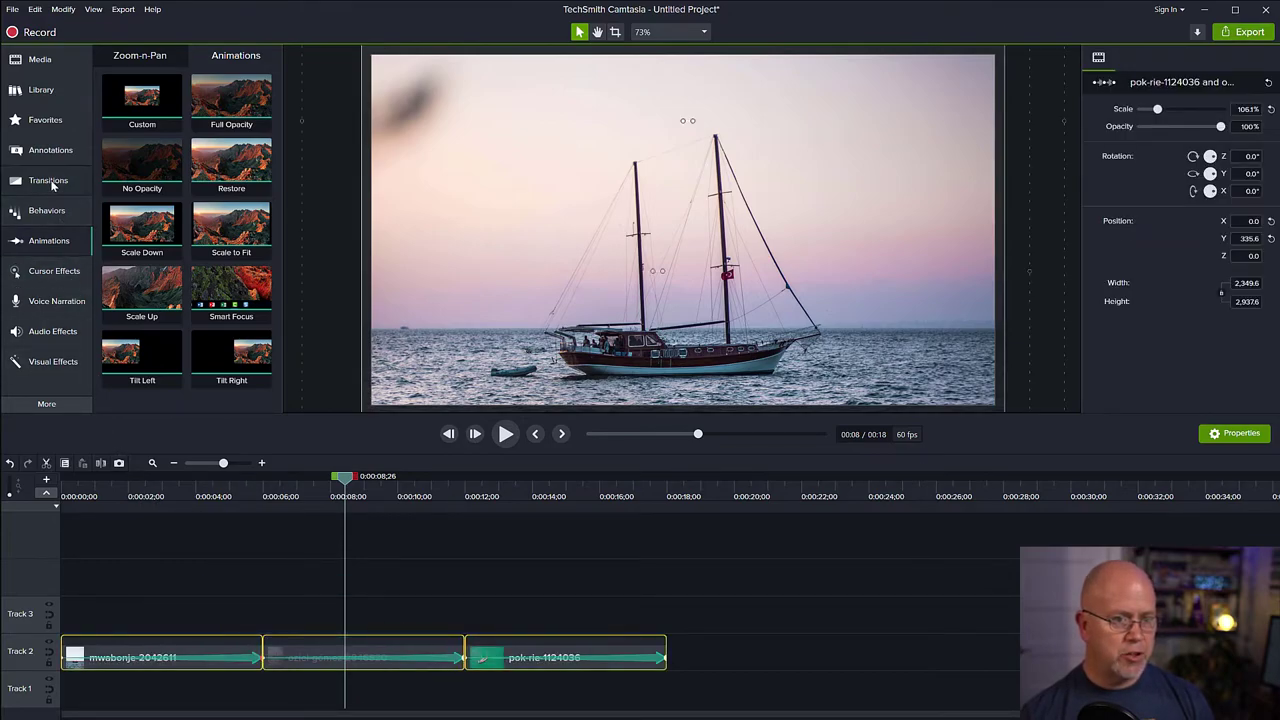
{"action": "left_click", "coordinate": [48, 181]}
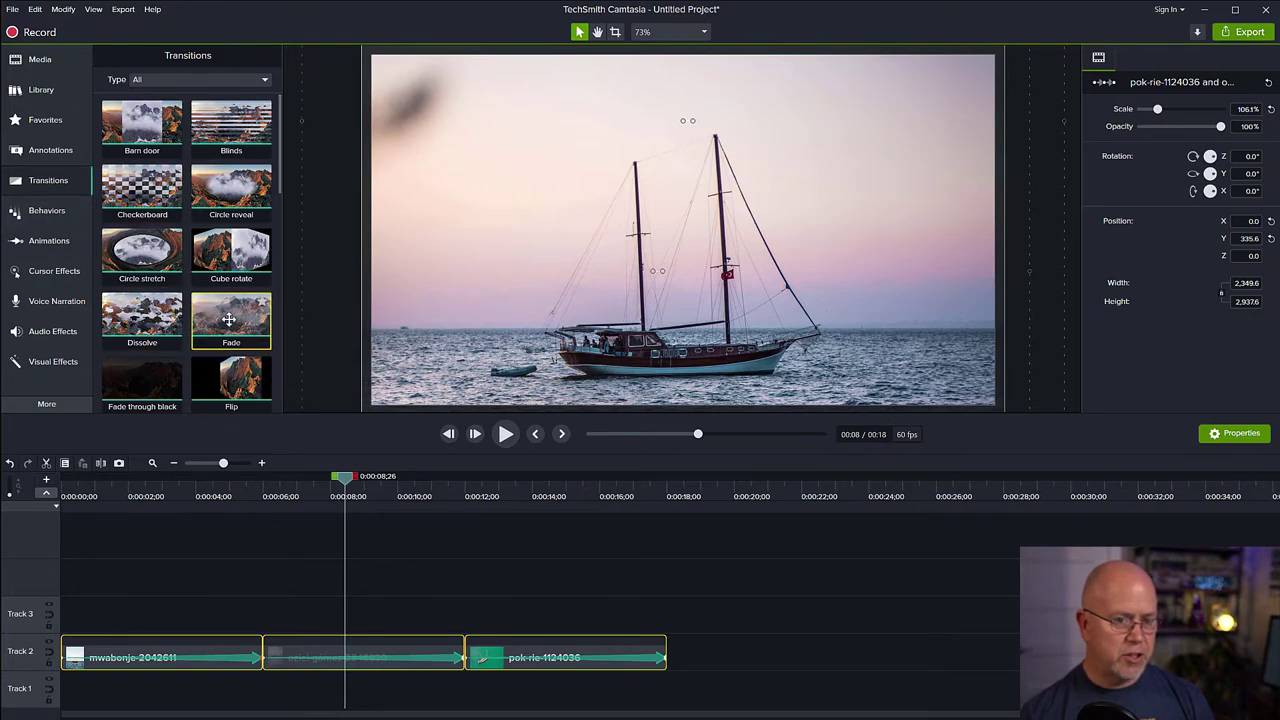
{"action": "left_click_drag", "start_coordinate": [229, 319], "coordinate": [362, 656]}
Scrub the enlarged timeline to preview the fade-in at the start and the fade-out at the end.
{"action": "left_click", "coordinate": [294, 613]}
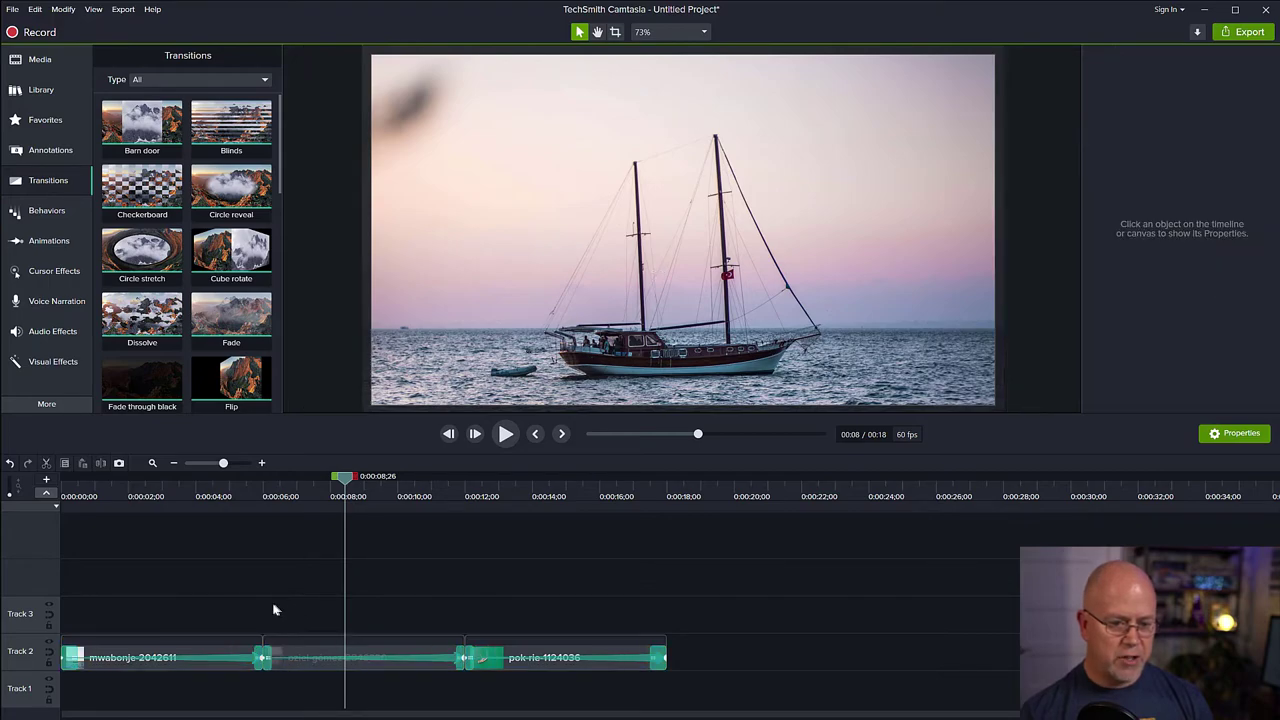
{"action": "left_click_drag", "start_coordinate": [223, 465], "coordinate": [226, 466]}
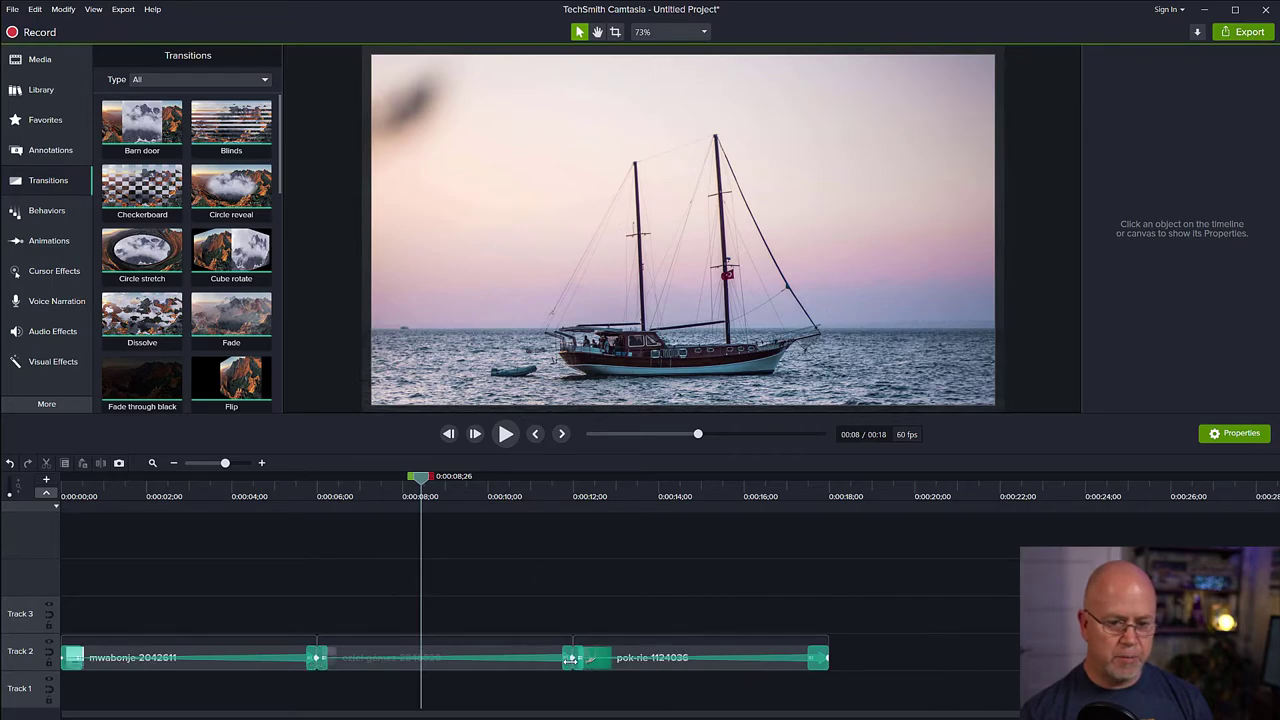
{"action": "mouse_move", "coordinate": [86, 500]}
{"action": "left_mouse_down"}
{"action": "mouse_move", "coordinate": [66, 497]}
{"action": "mouse_move", "coordinate": [80, 497]}
{"action": "left_mouse_up"}
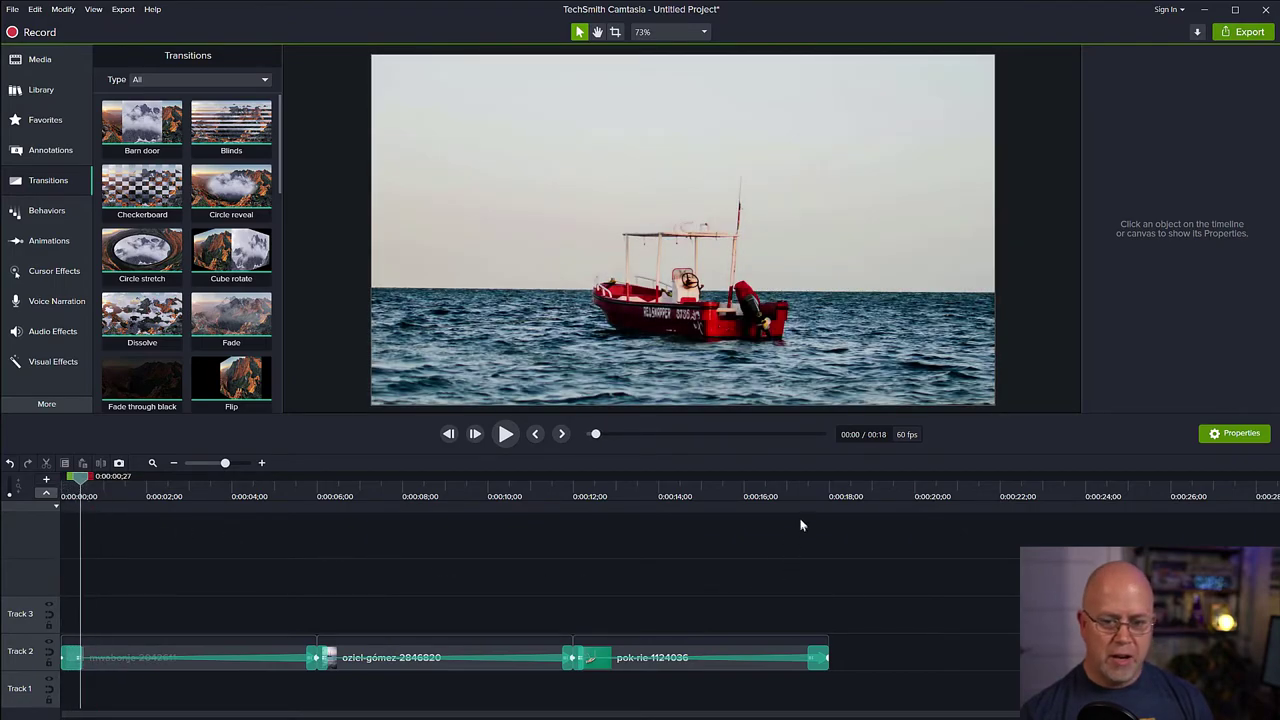
{"action": "left_click_drag", "start_coordinate": [802, 494], "coordinate": [44, 483]}
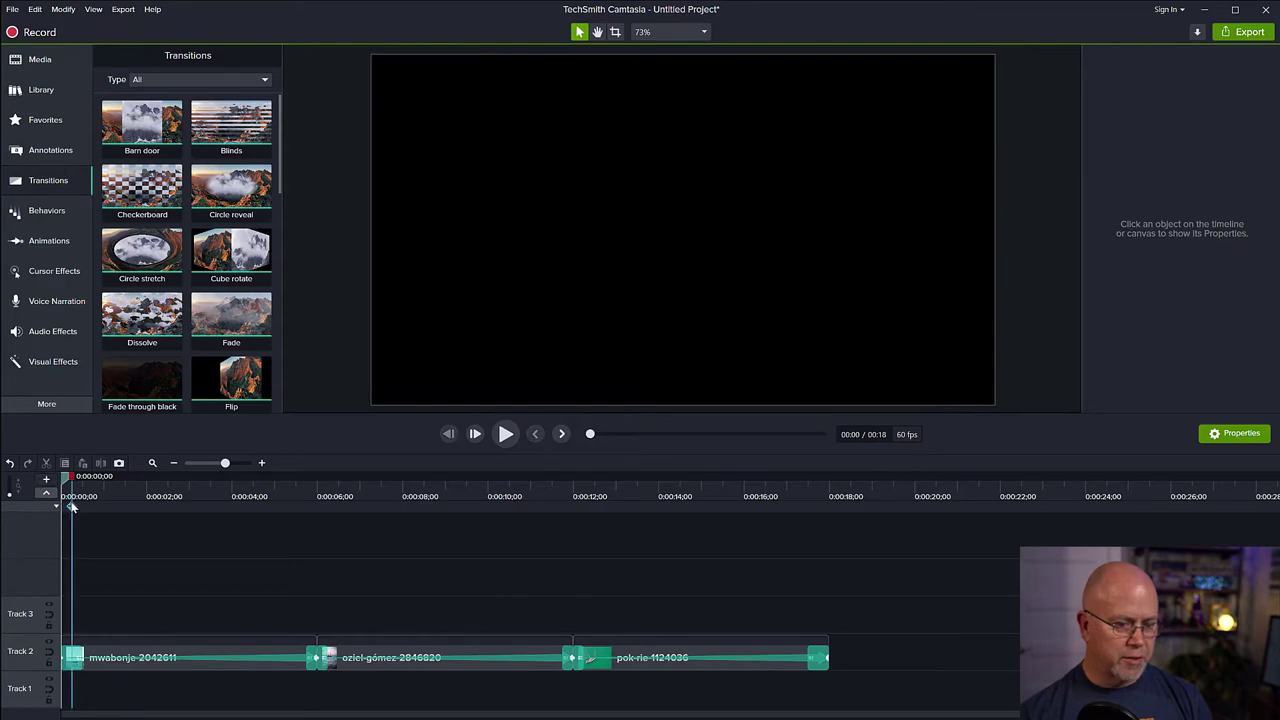
{"action": "key", "text": "space"}
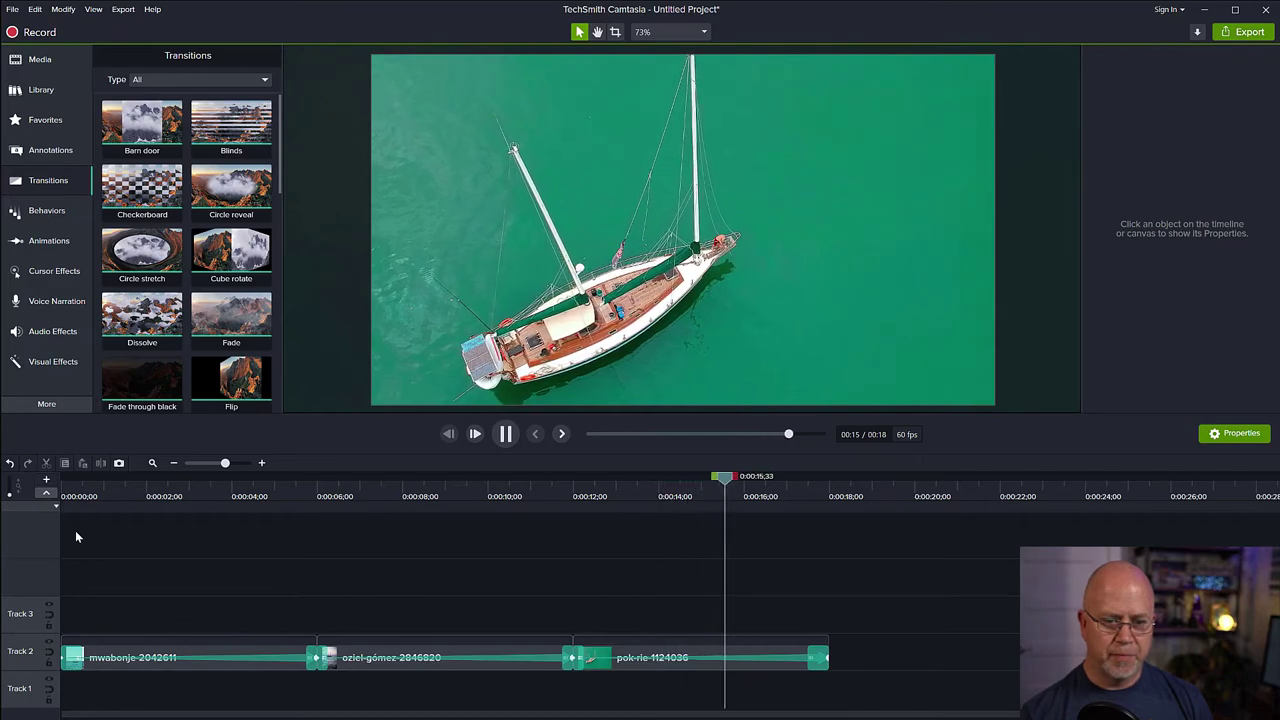
{"action": "key", "text": "space"}
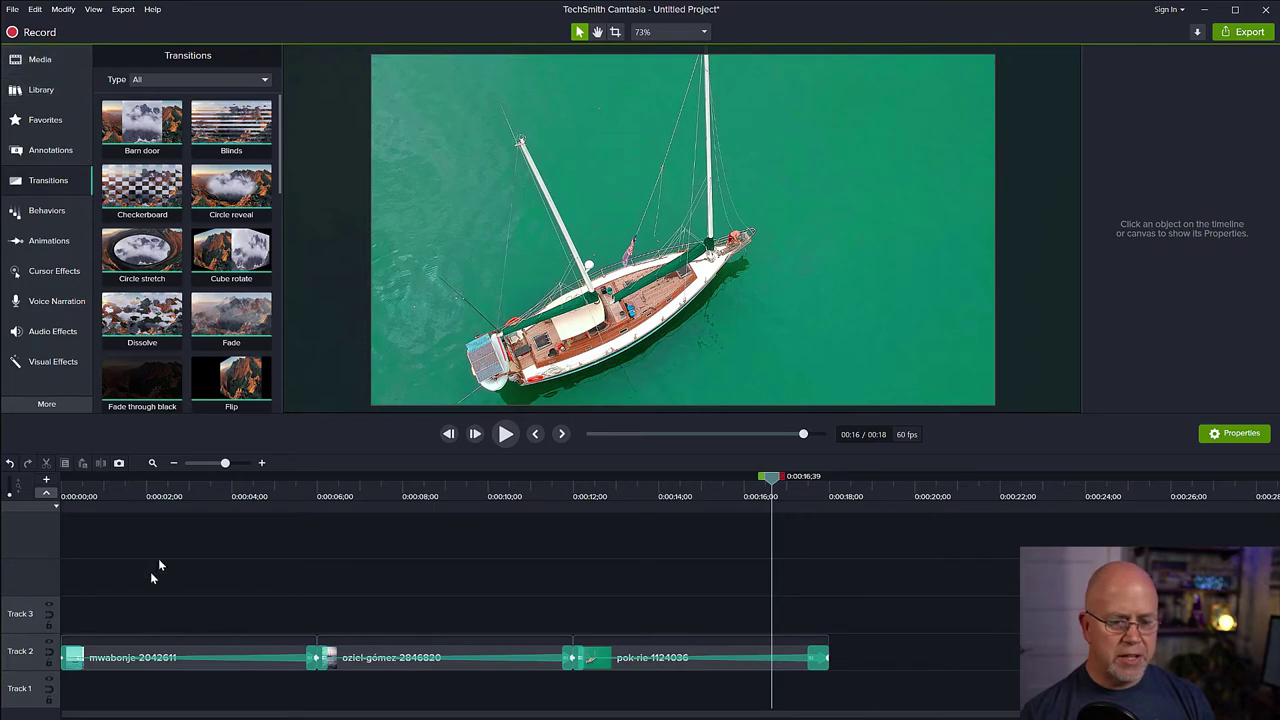
Add the audioblocks-hawaii-corporate music from Media to Track 1 and fit the project in view.
{"action": "left_click", "coordinate": [35, 64]}
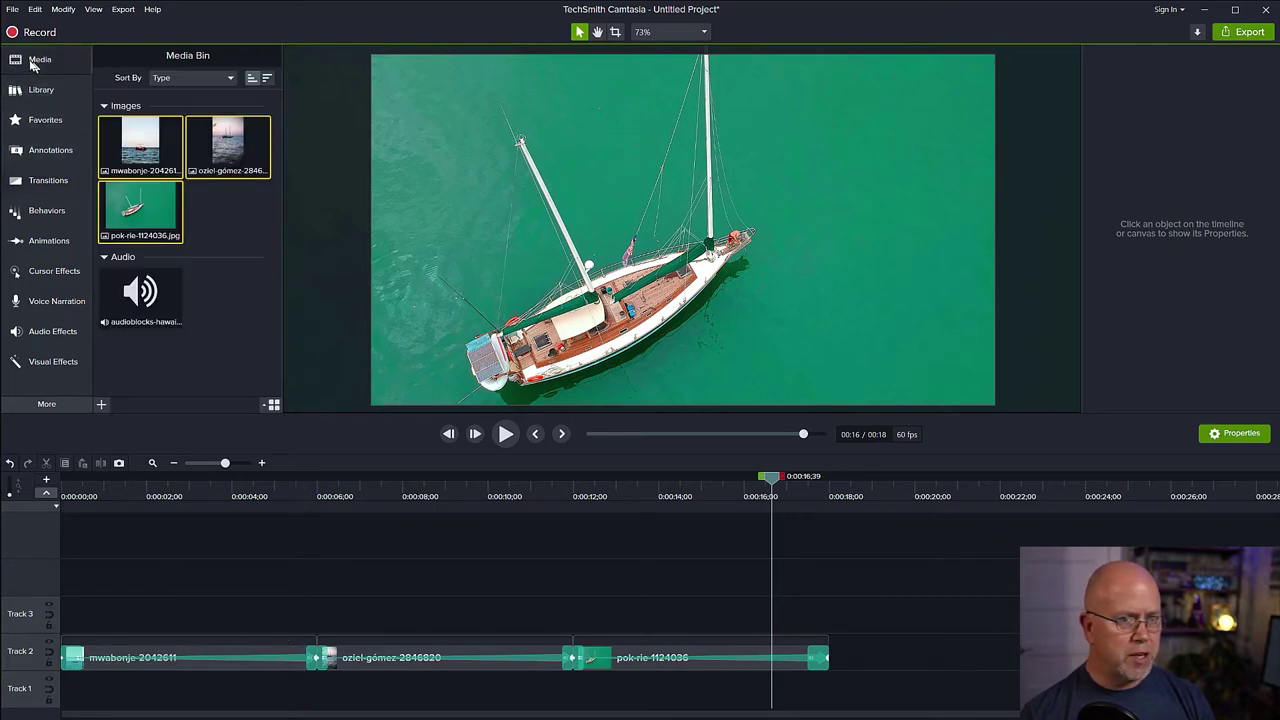
{"action": "left_click_drag", "start_coordinate": [180, 320], "coordinate": [25, 620]}
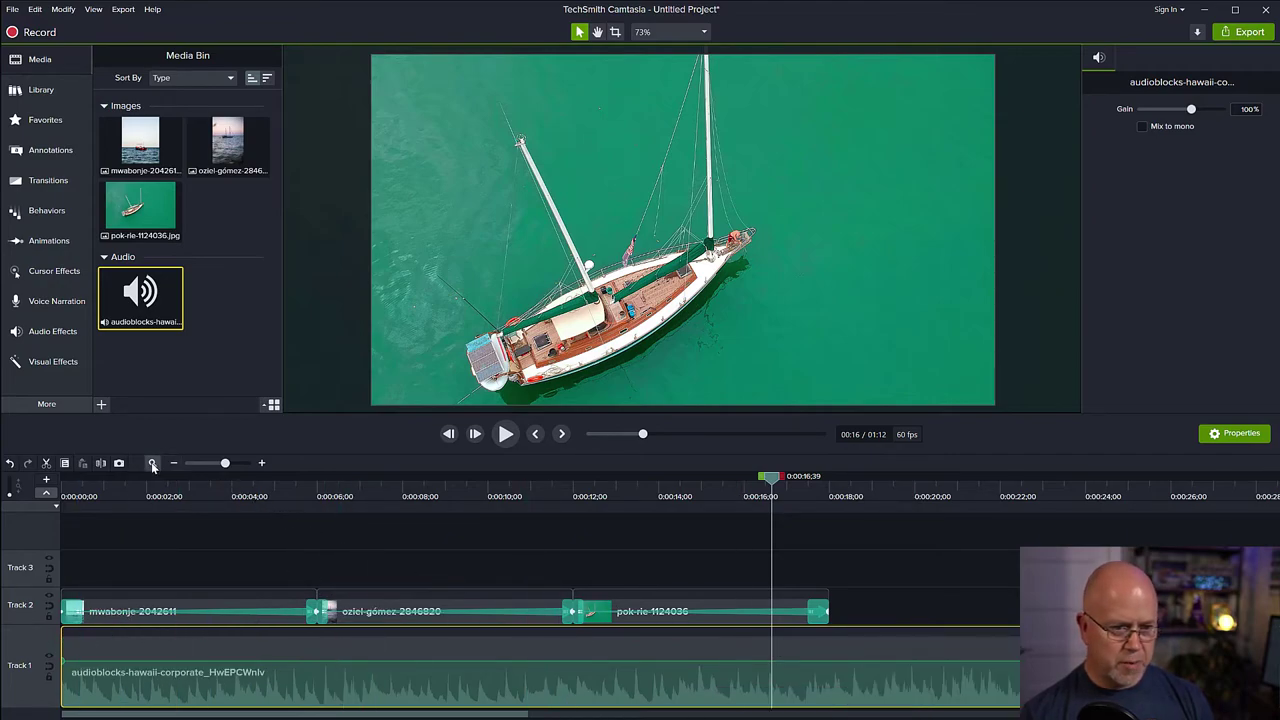
{"action": "left_click", "coordinate": [152, 465]}
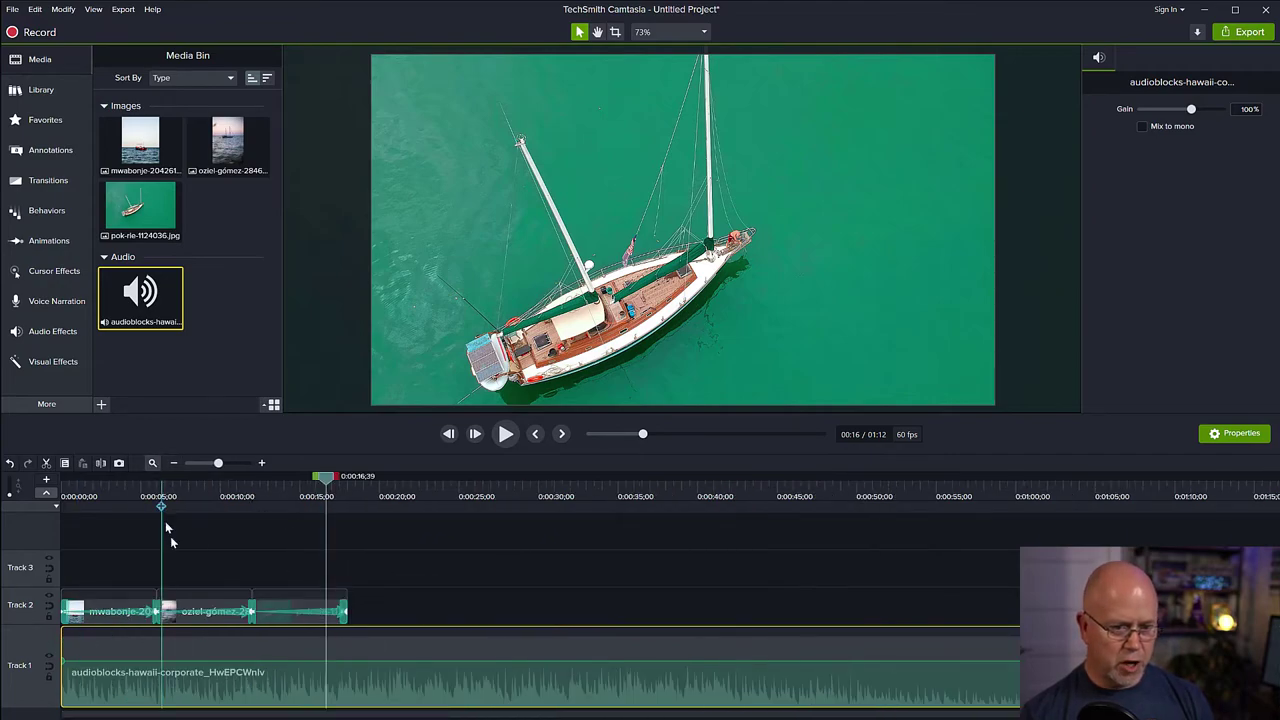
Split the music at 0:18;38, delete the leftover part, and trim it to end with the last photo.
{"action": "left_click", "coordinate": [357, 560]}
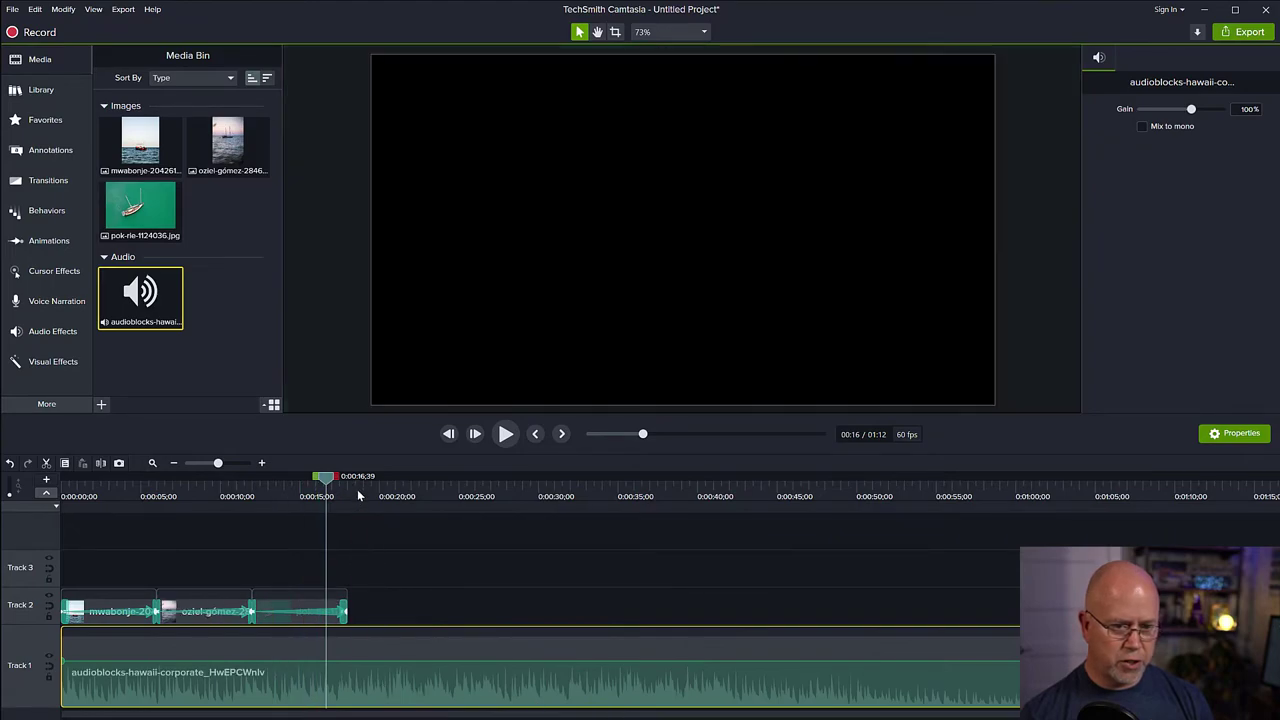
{"action": "left_click", "coordinate": [385, 683], "text": "ctrl"}
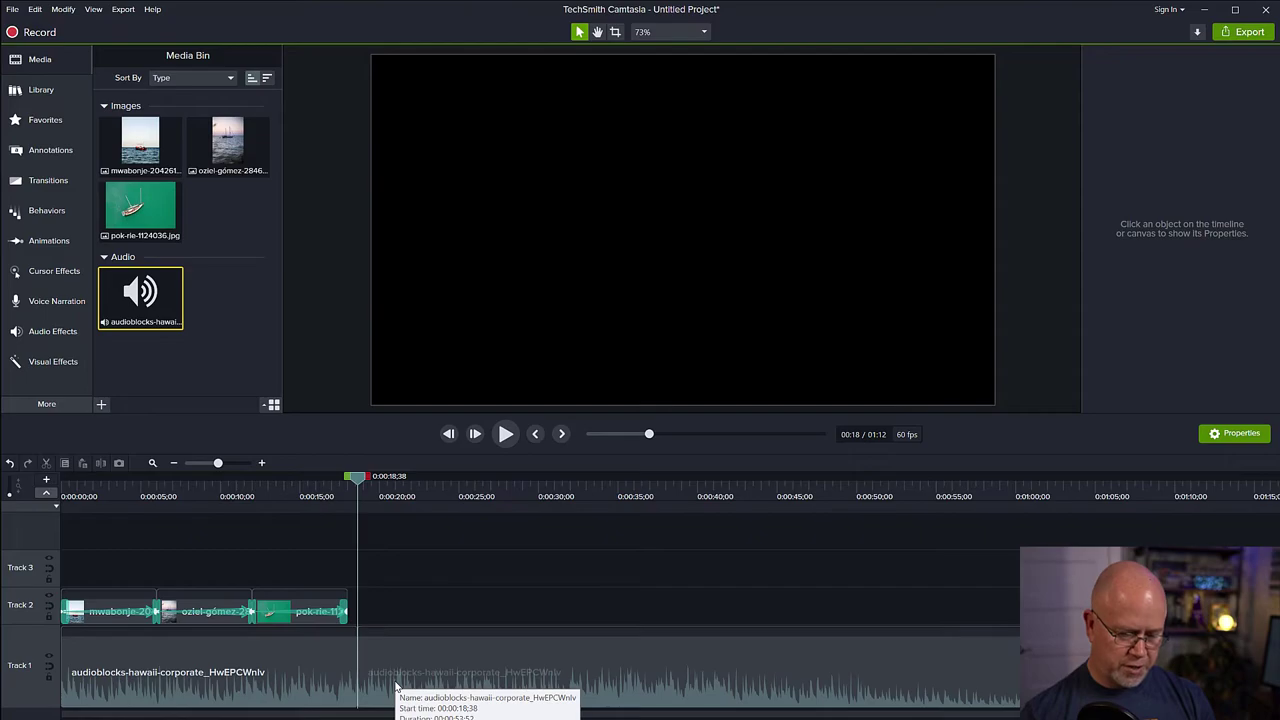
{"action": "left_click", "coordinate": [395, 686]}
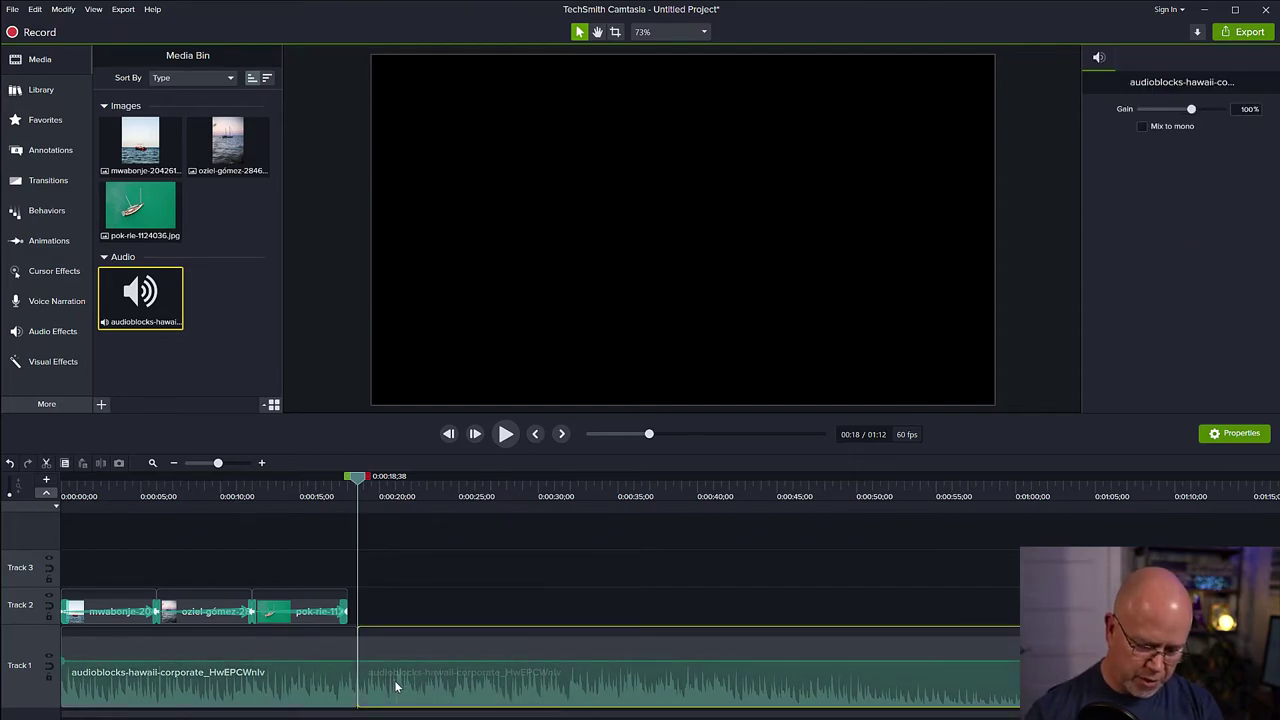
{"action": "key", "text": "Delete"}
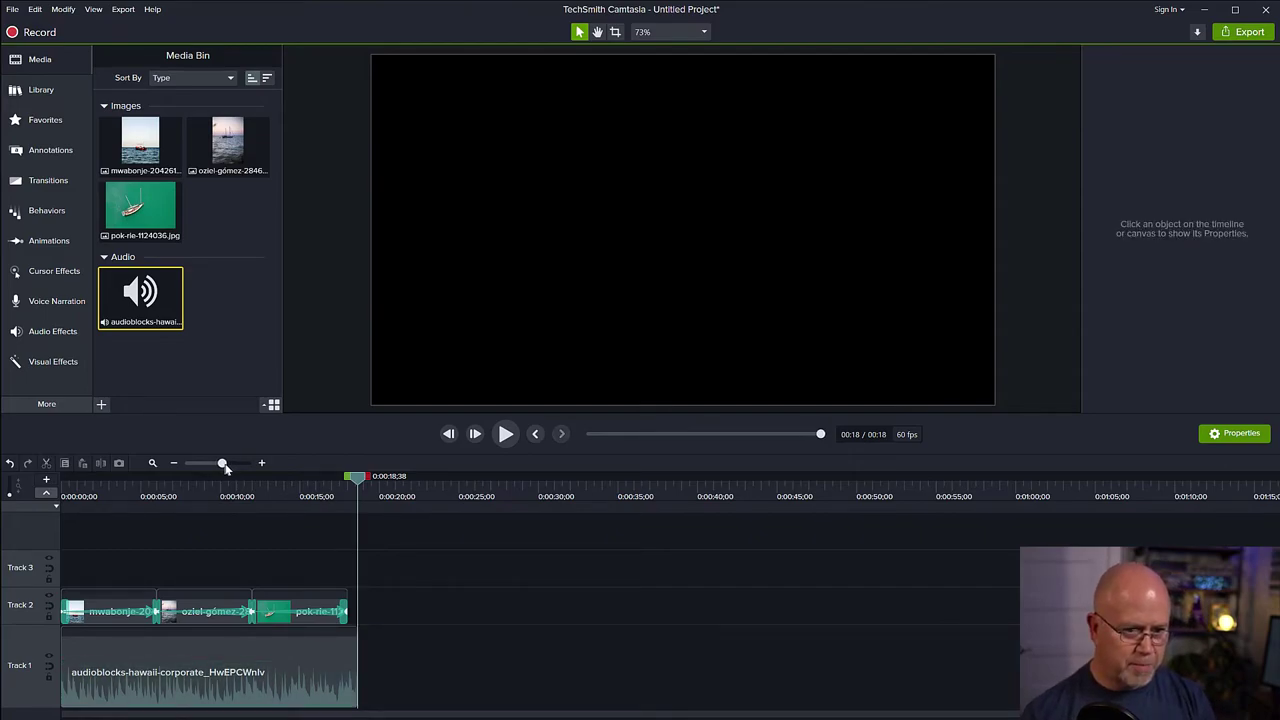
{"action": "left_click_drag", "start_coordinate": [224, 465], "coordinate": [228, 465]}
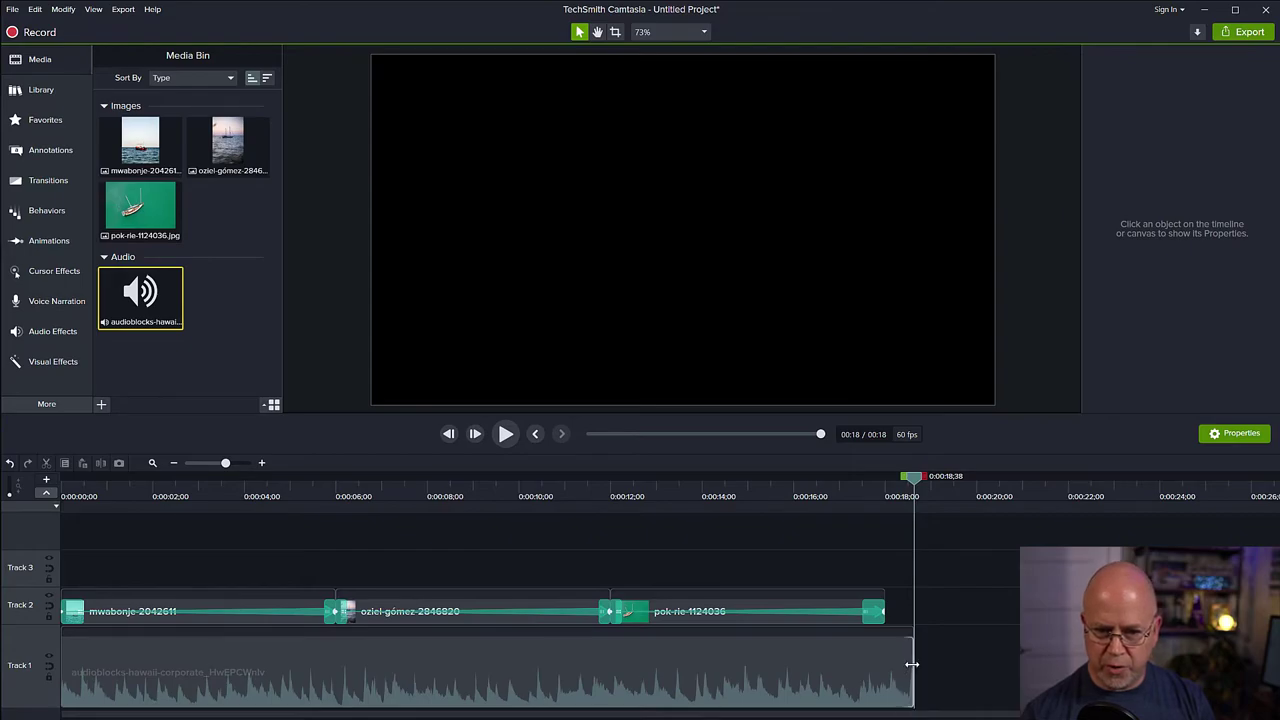
{"action": "left_click_drag", "start_coordinate": [908, 666], "coordinate": [885, 666]}
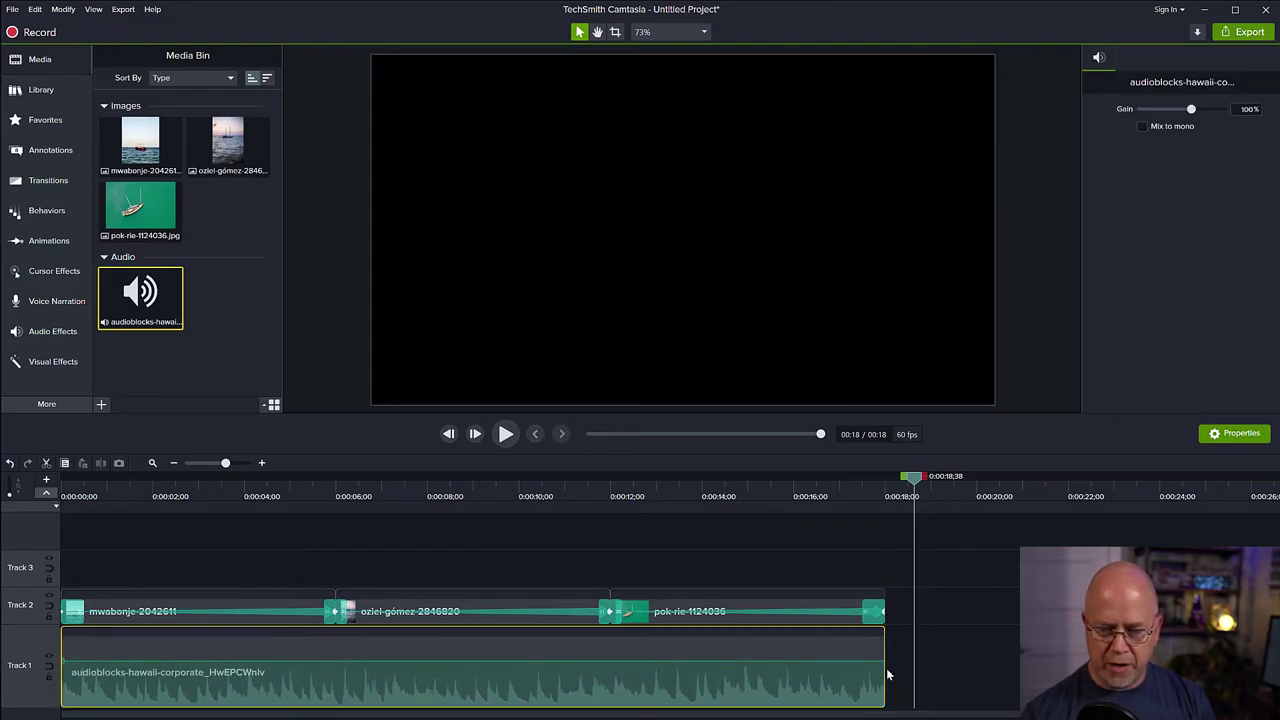
Add a Fade In to the start and a Fade Out to the end of the Track 1 music.
{"action": "left_click", "coordinate": [203, 551]}
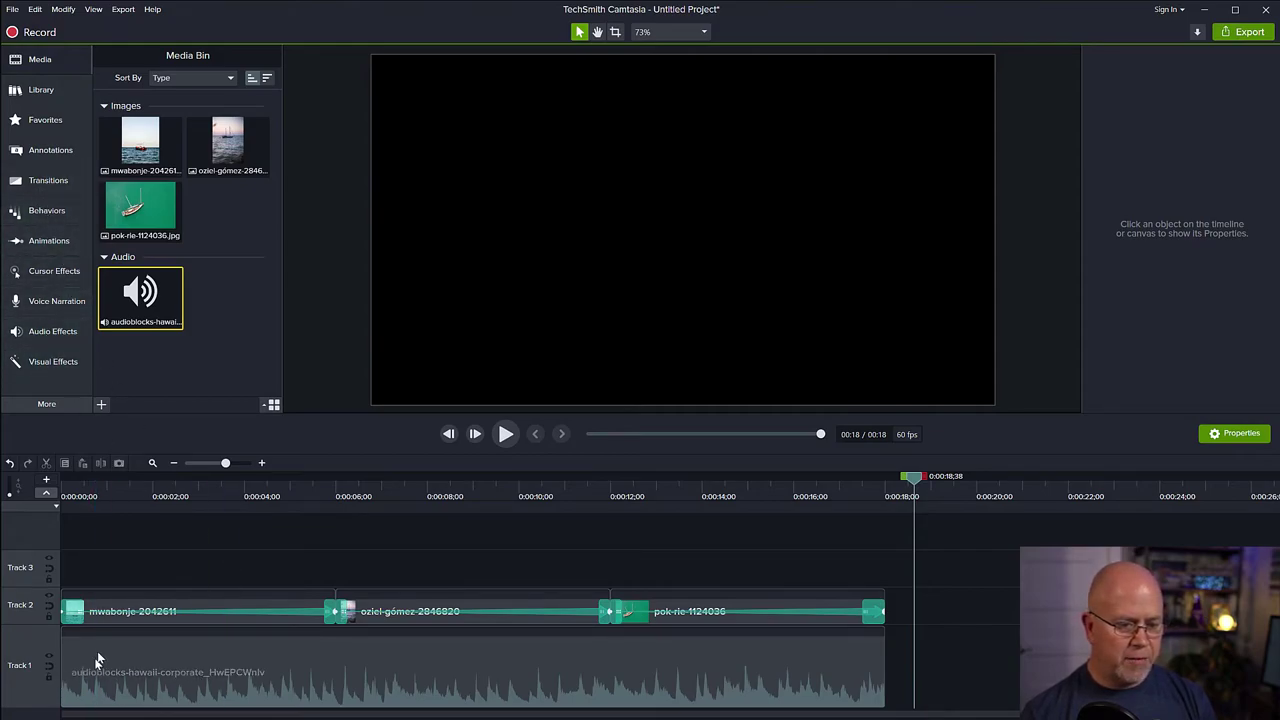
{"action": "left_click", "coordinate": [43, 338]}
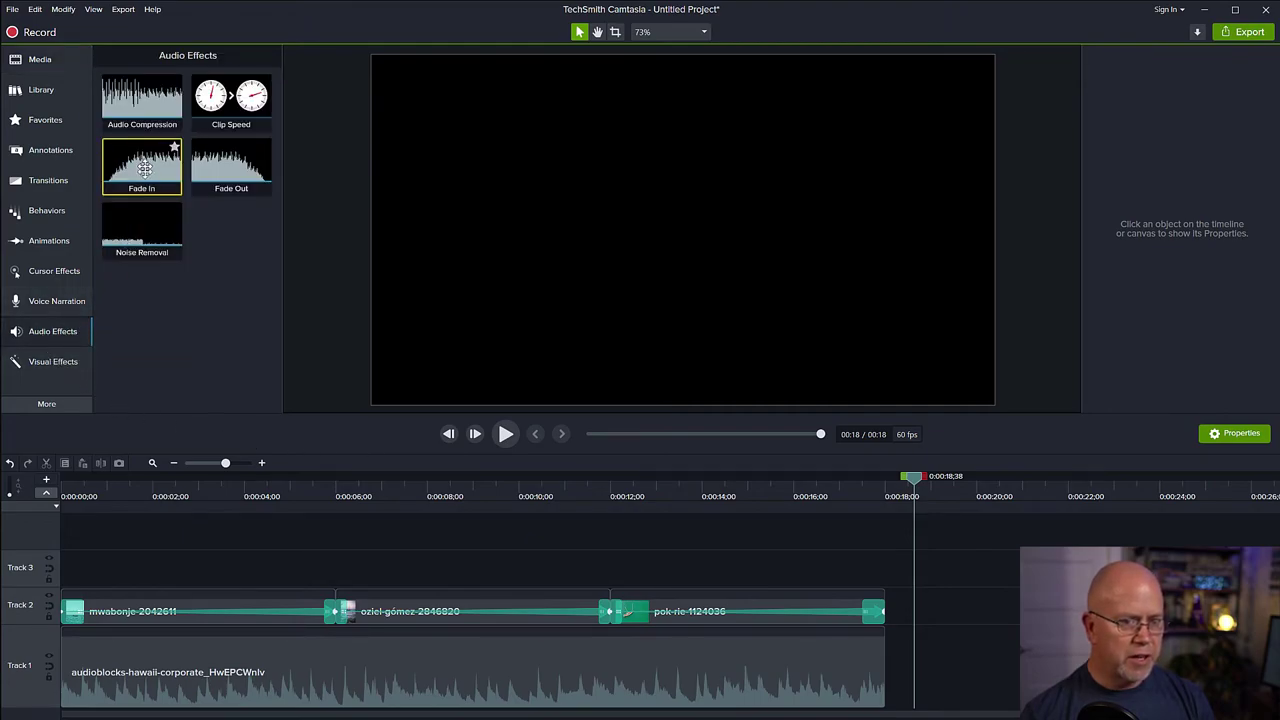
{"action": "left_click_drag", "start_coordinate": [145, 170], "coordinate": [96, 662]}
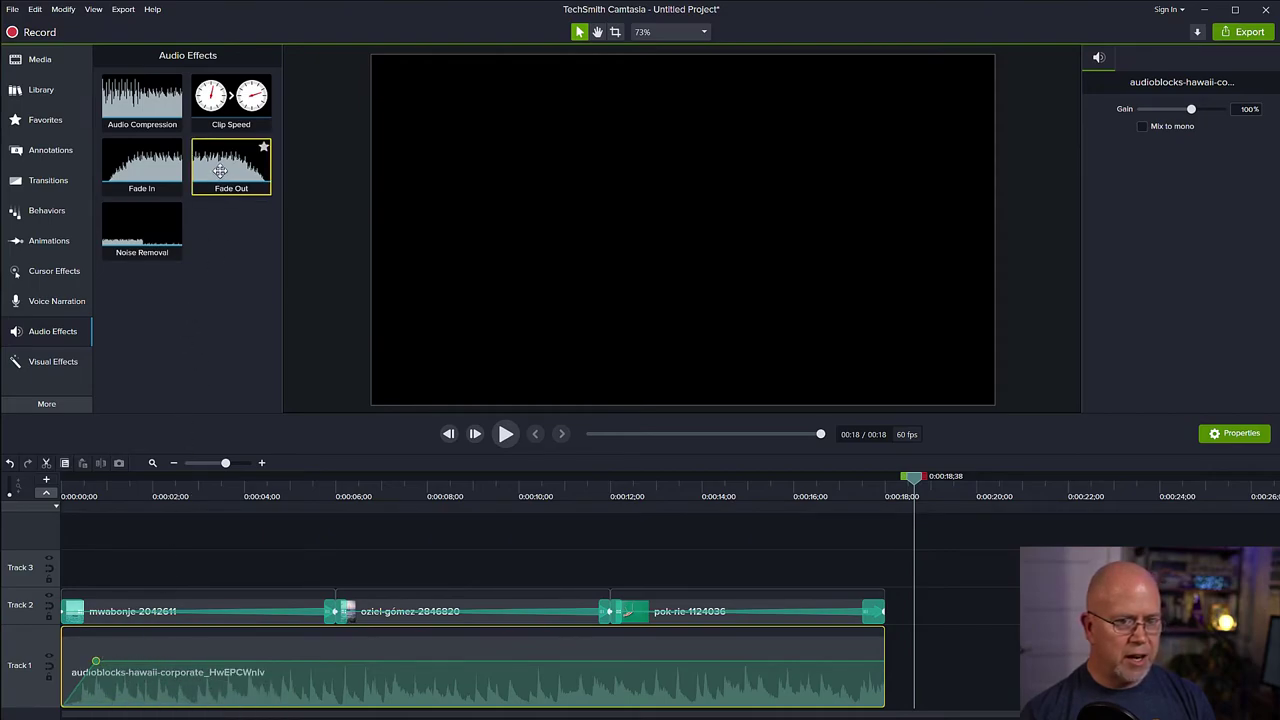
{"action": "left_click_drag", "start_coordinate": [220, 170], "coordinate": [802, 674]}
{"action": "left_click", "coordinate": [42, 490]}
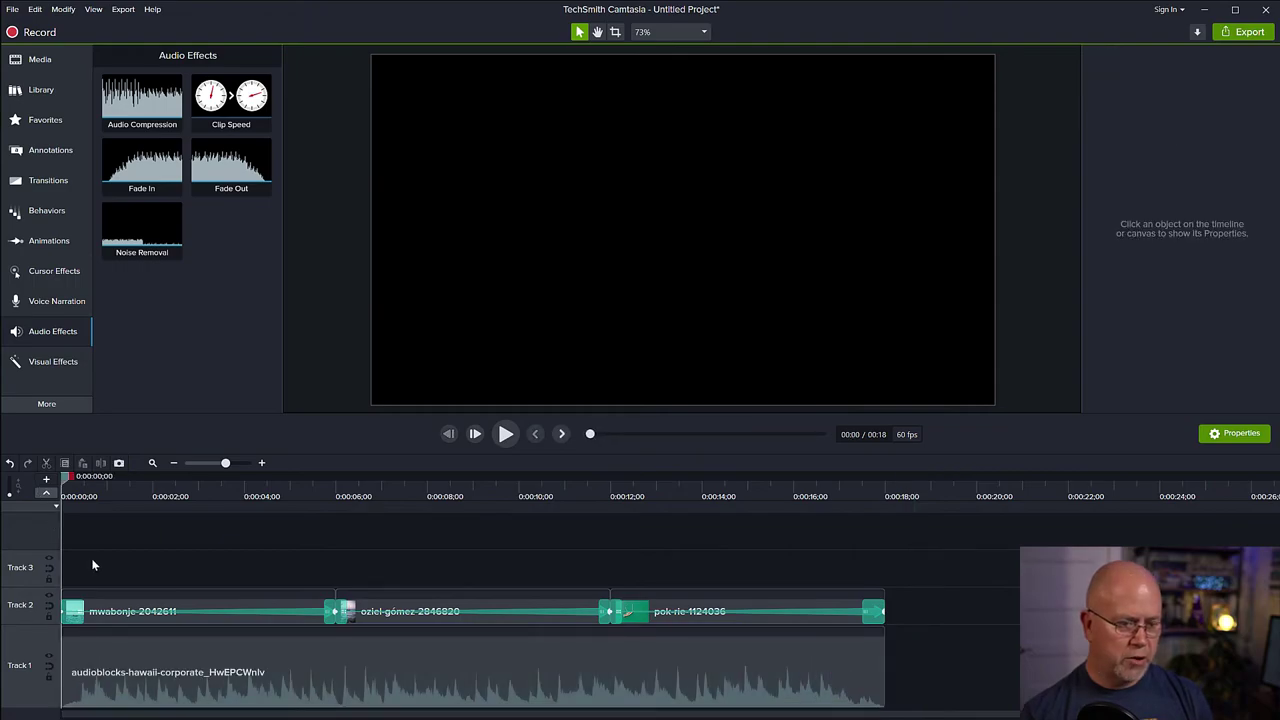
{"action": "key", "text": "space"}
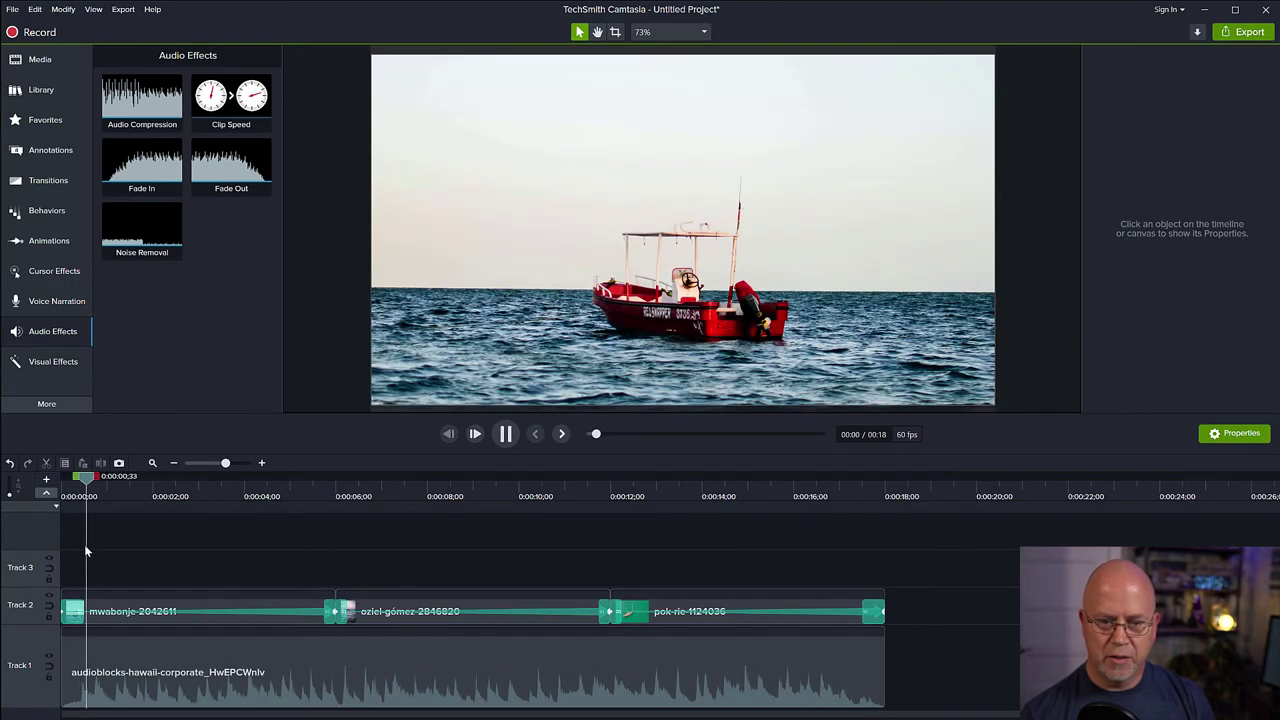